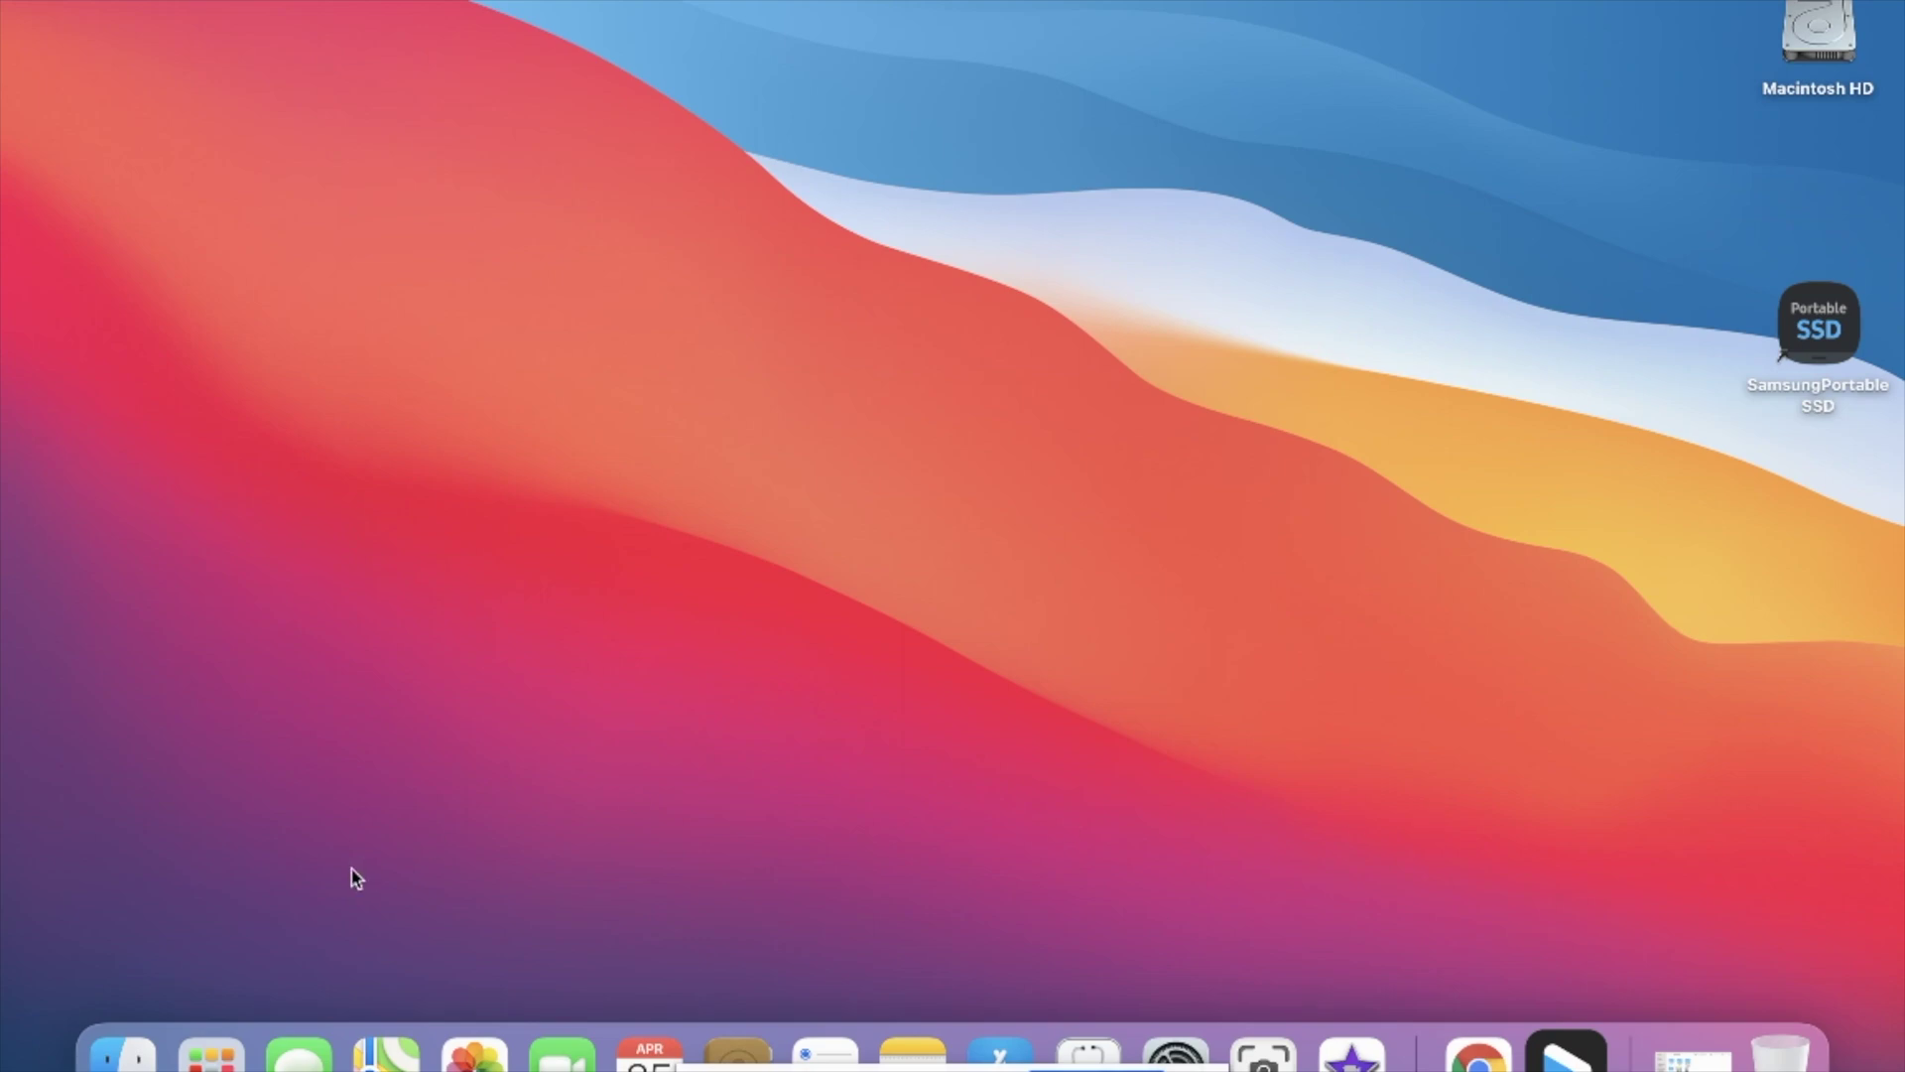
- Locate GS011326.360 in the Documents folder and open it in GoPro Player
{"action": "left_click", "coordinate": [123, 1058]}
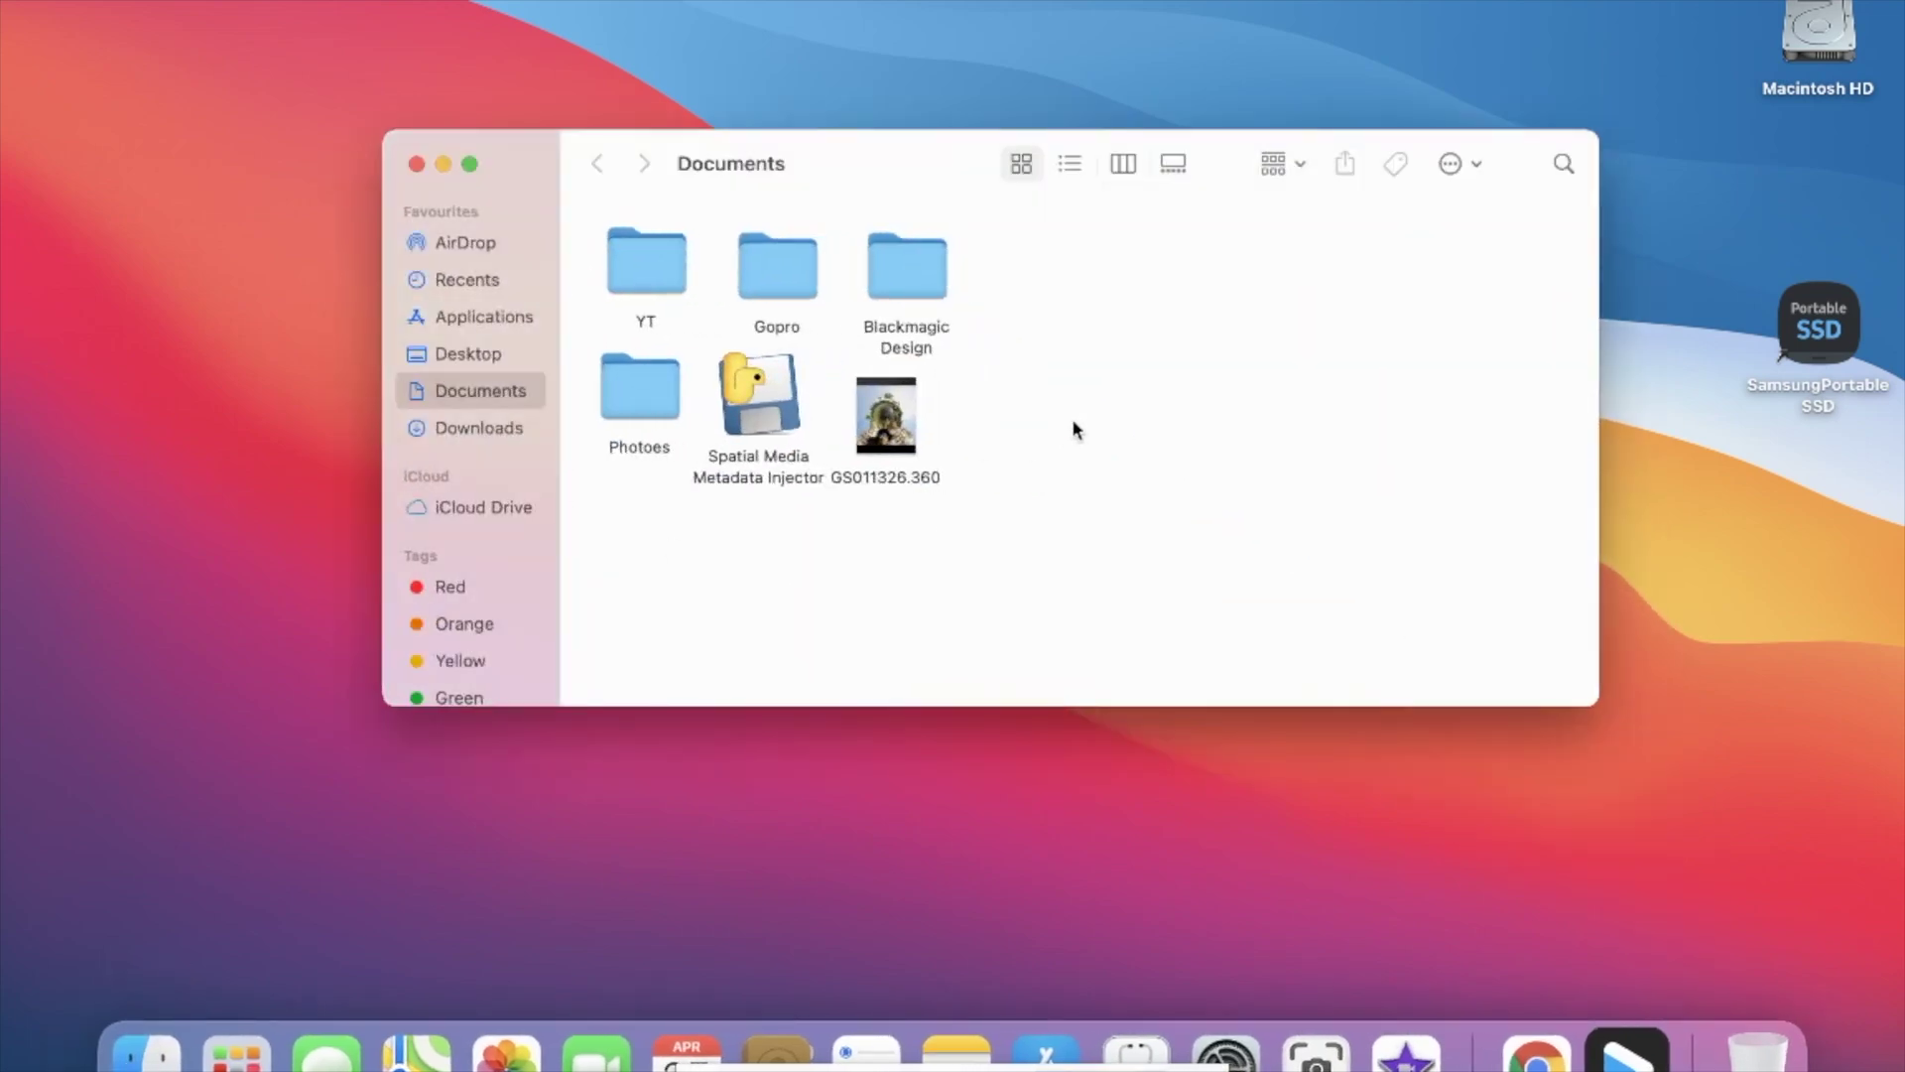
{"action": "left_click", "coordinate": [906, 444]}
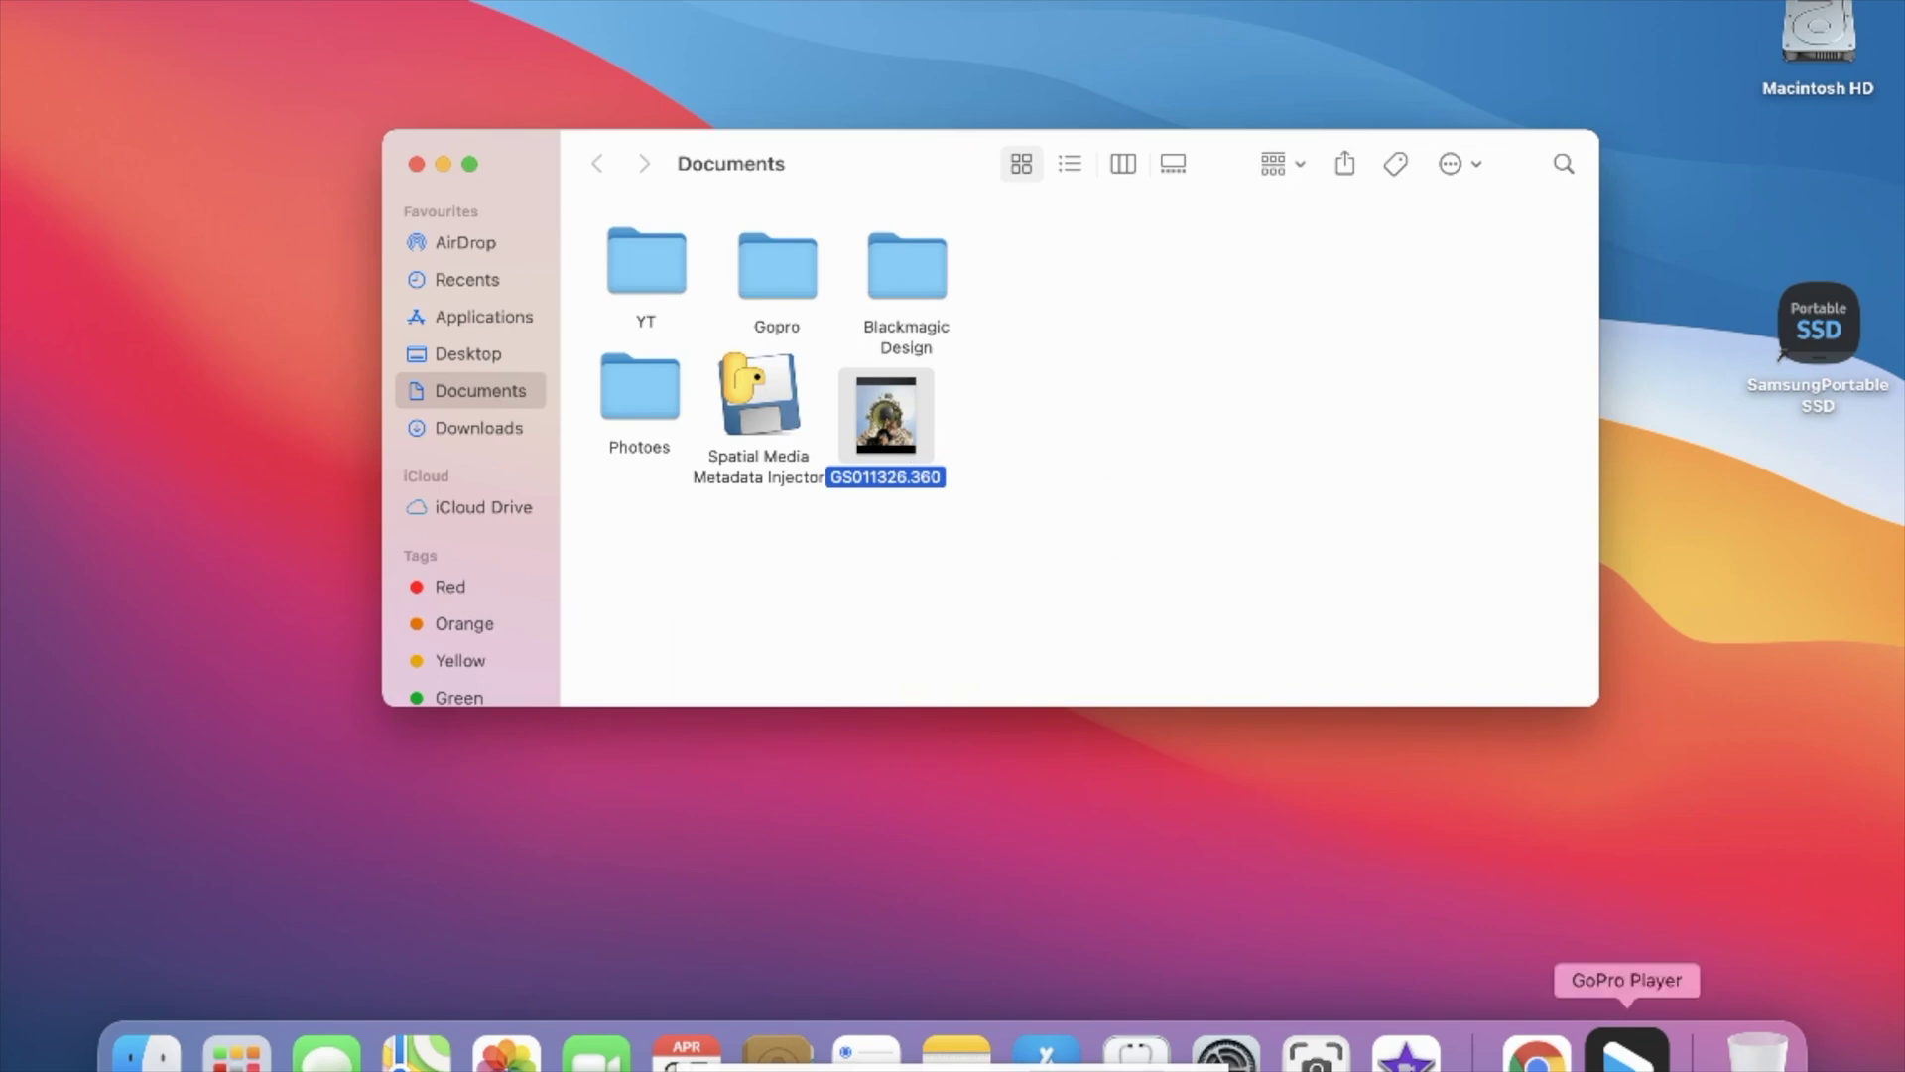
{"action": "left_click", "coordinate": [1627, 1050]}
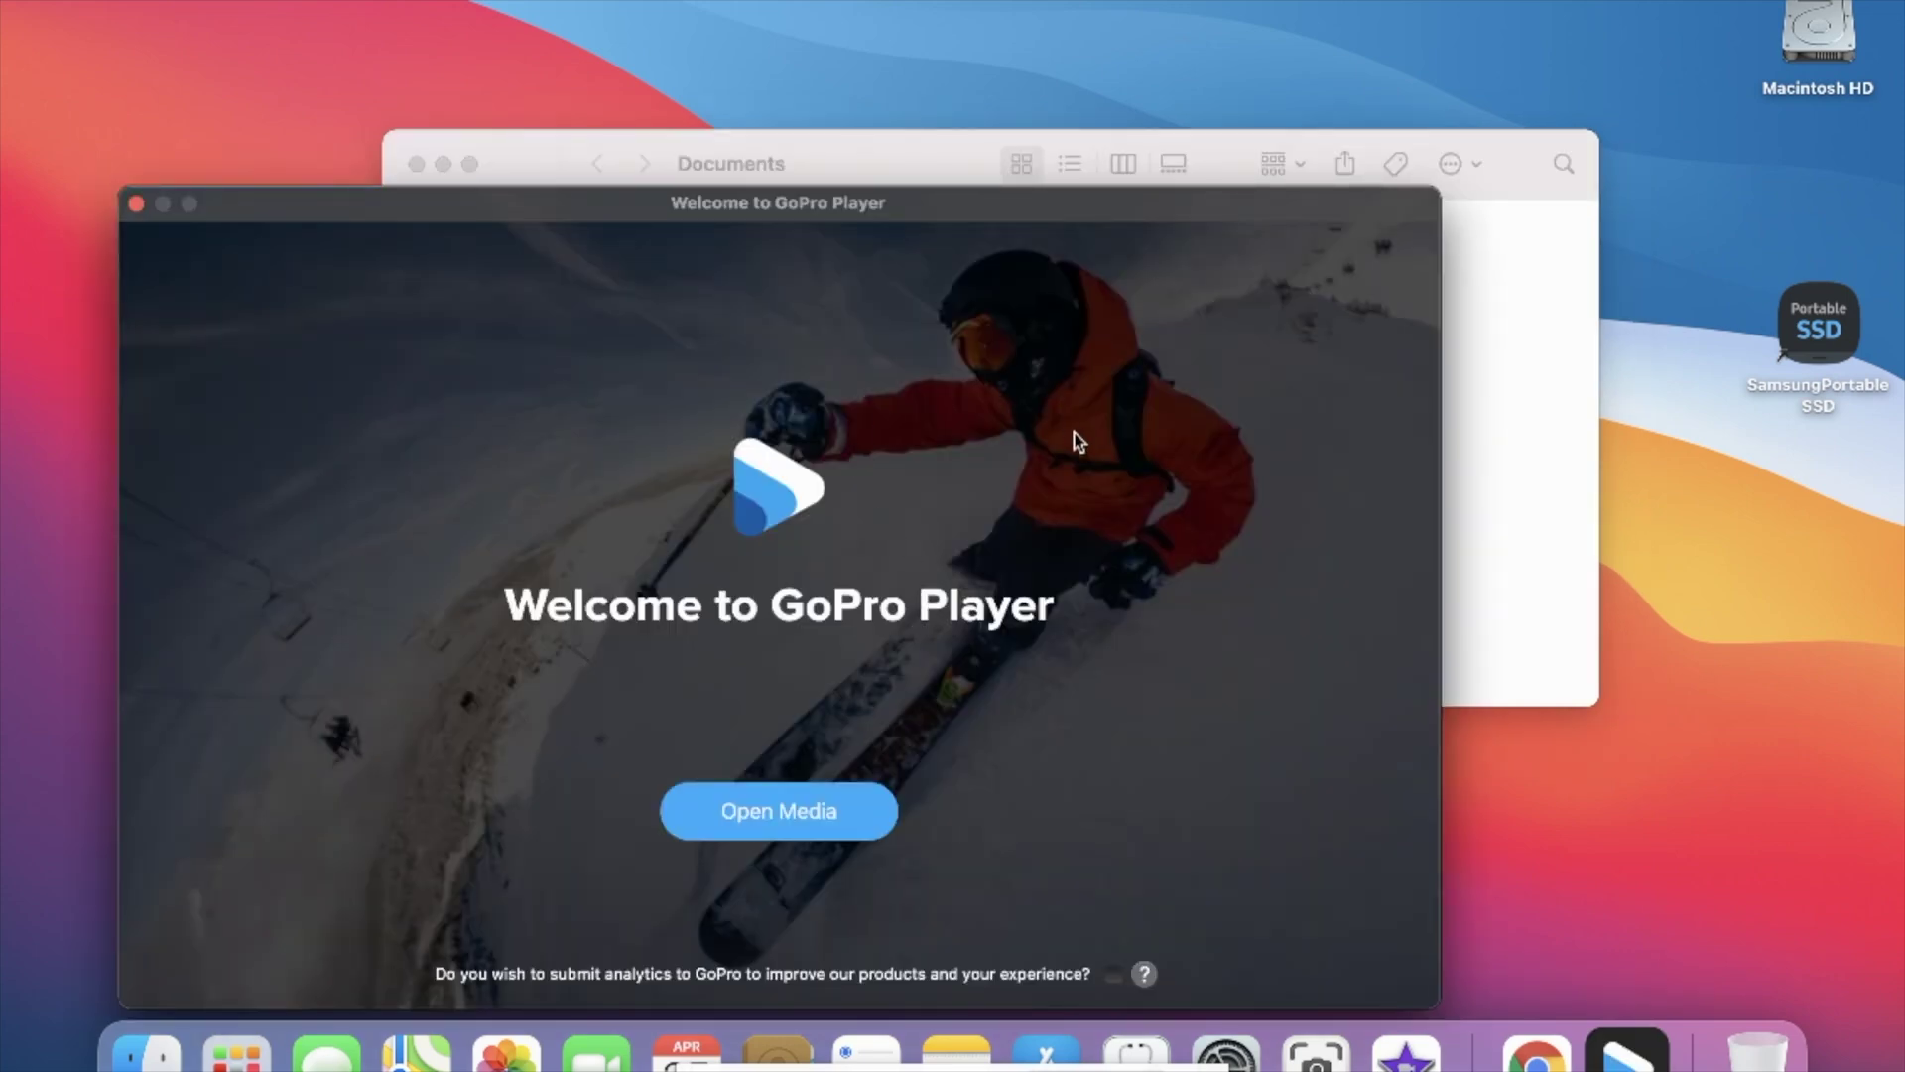
{"action": "left_click", "coordinate": [831, 810]}
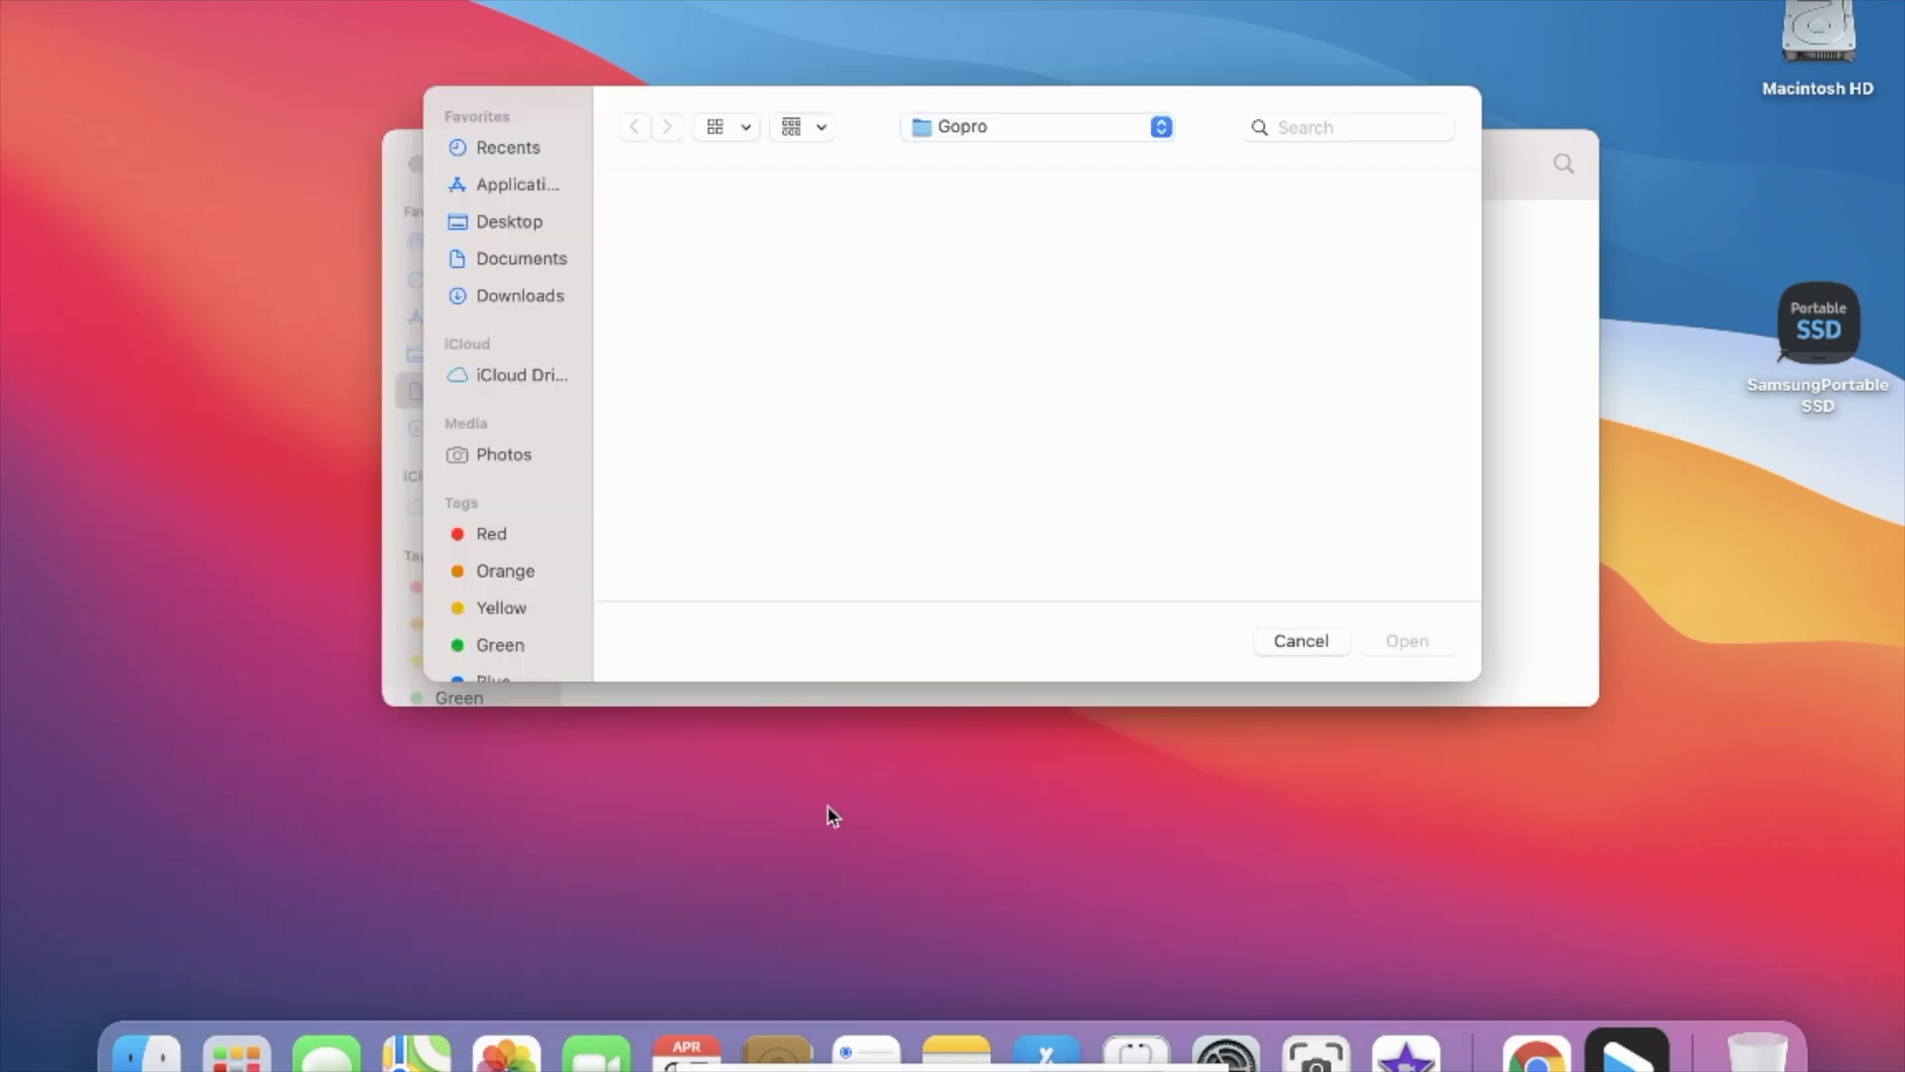
{"action": "left_click", "coordinate": [512, 260]}
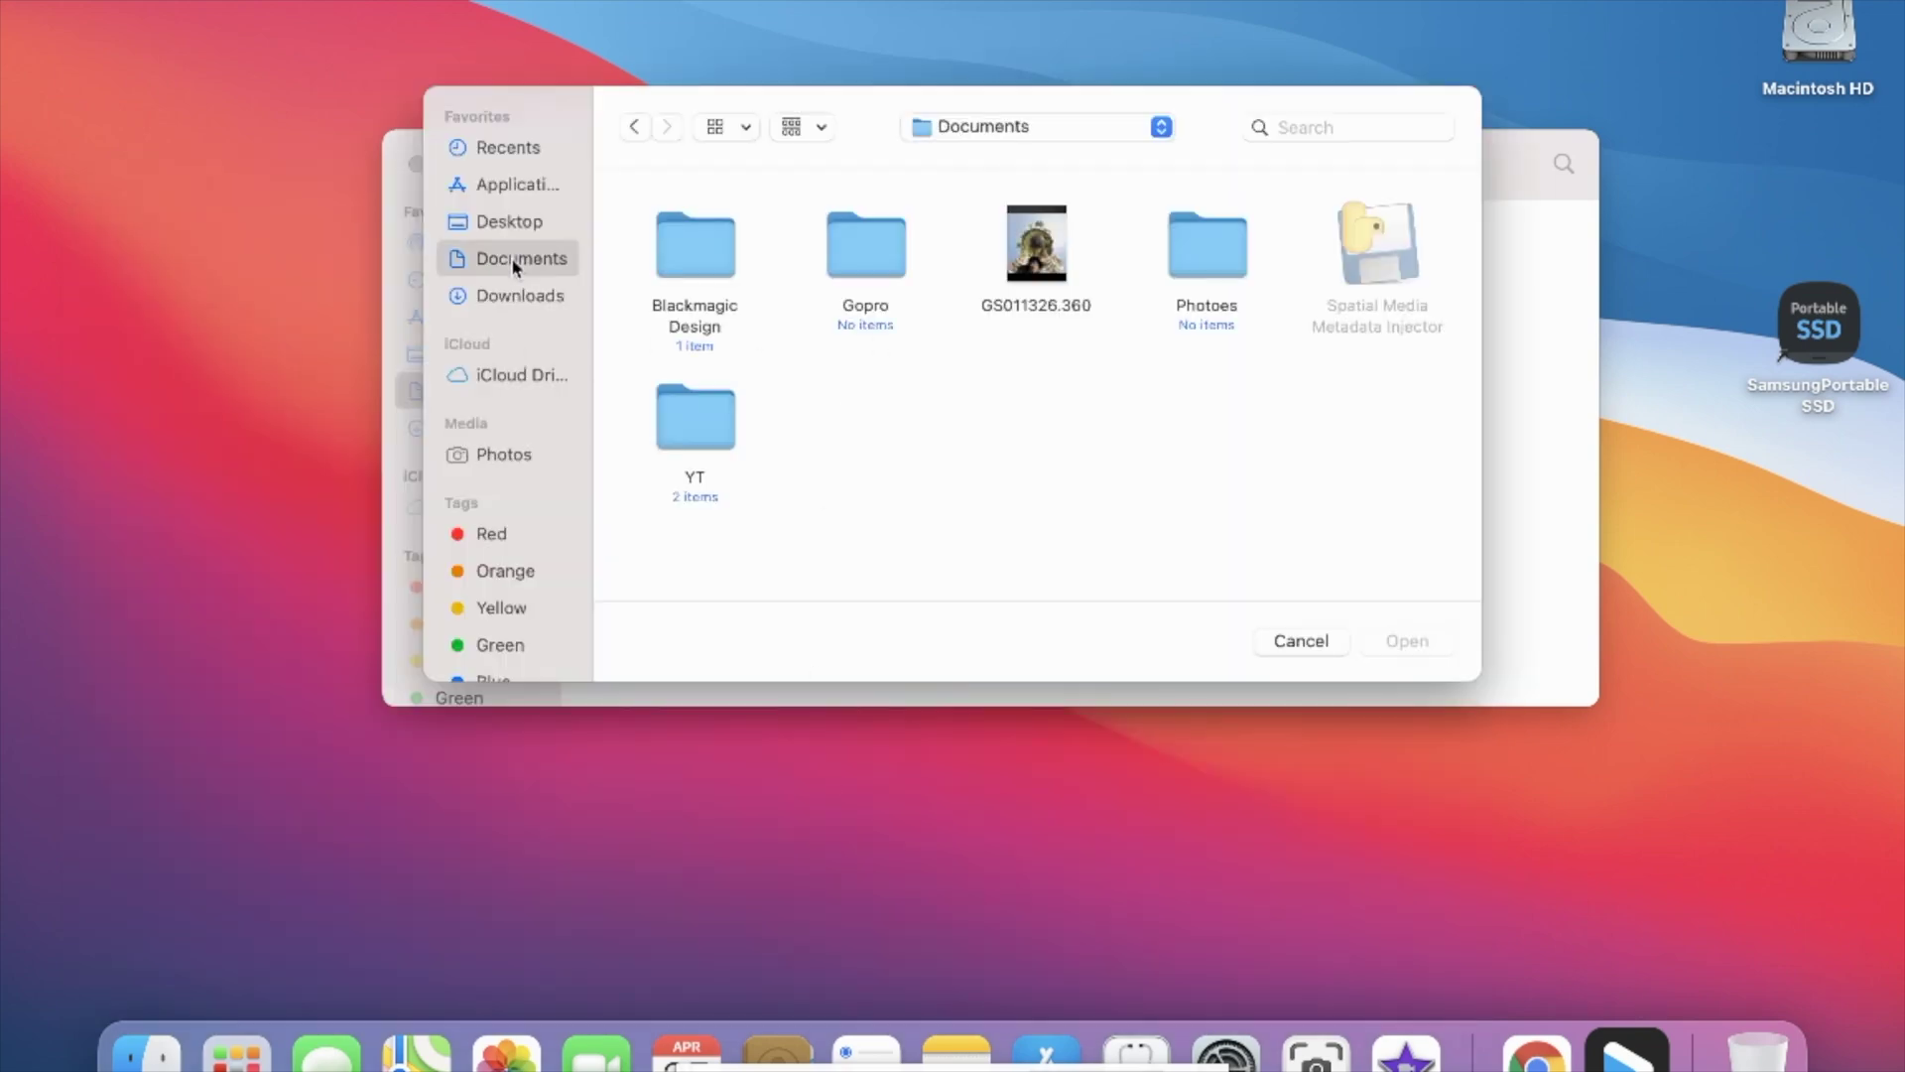
{"action": "left_click", "coordinate": [1037, 268]}
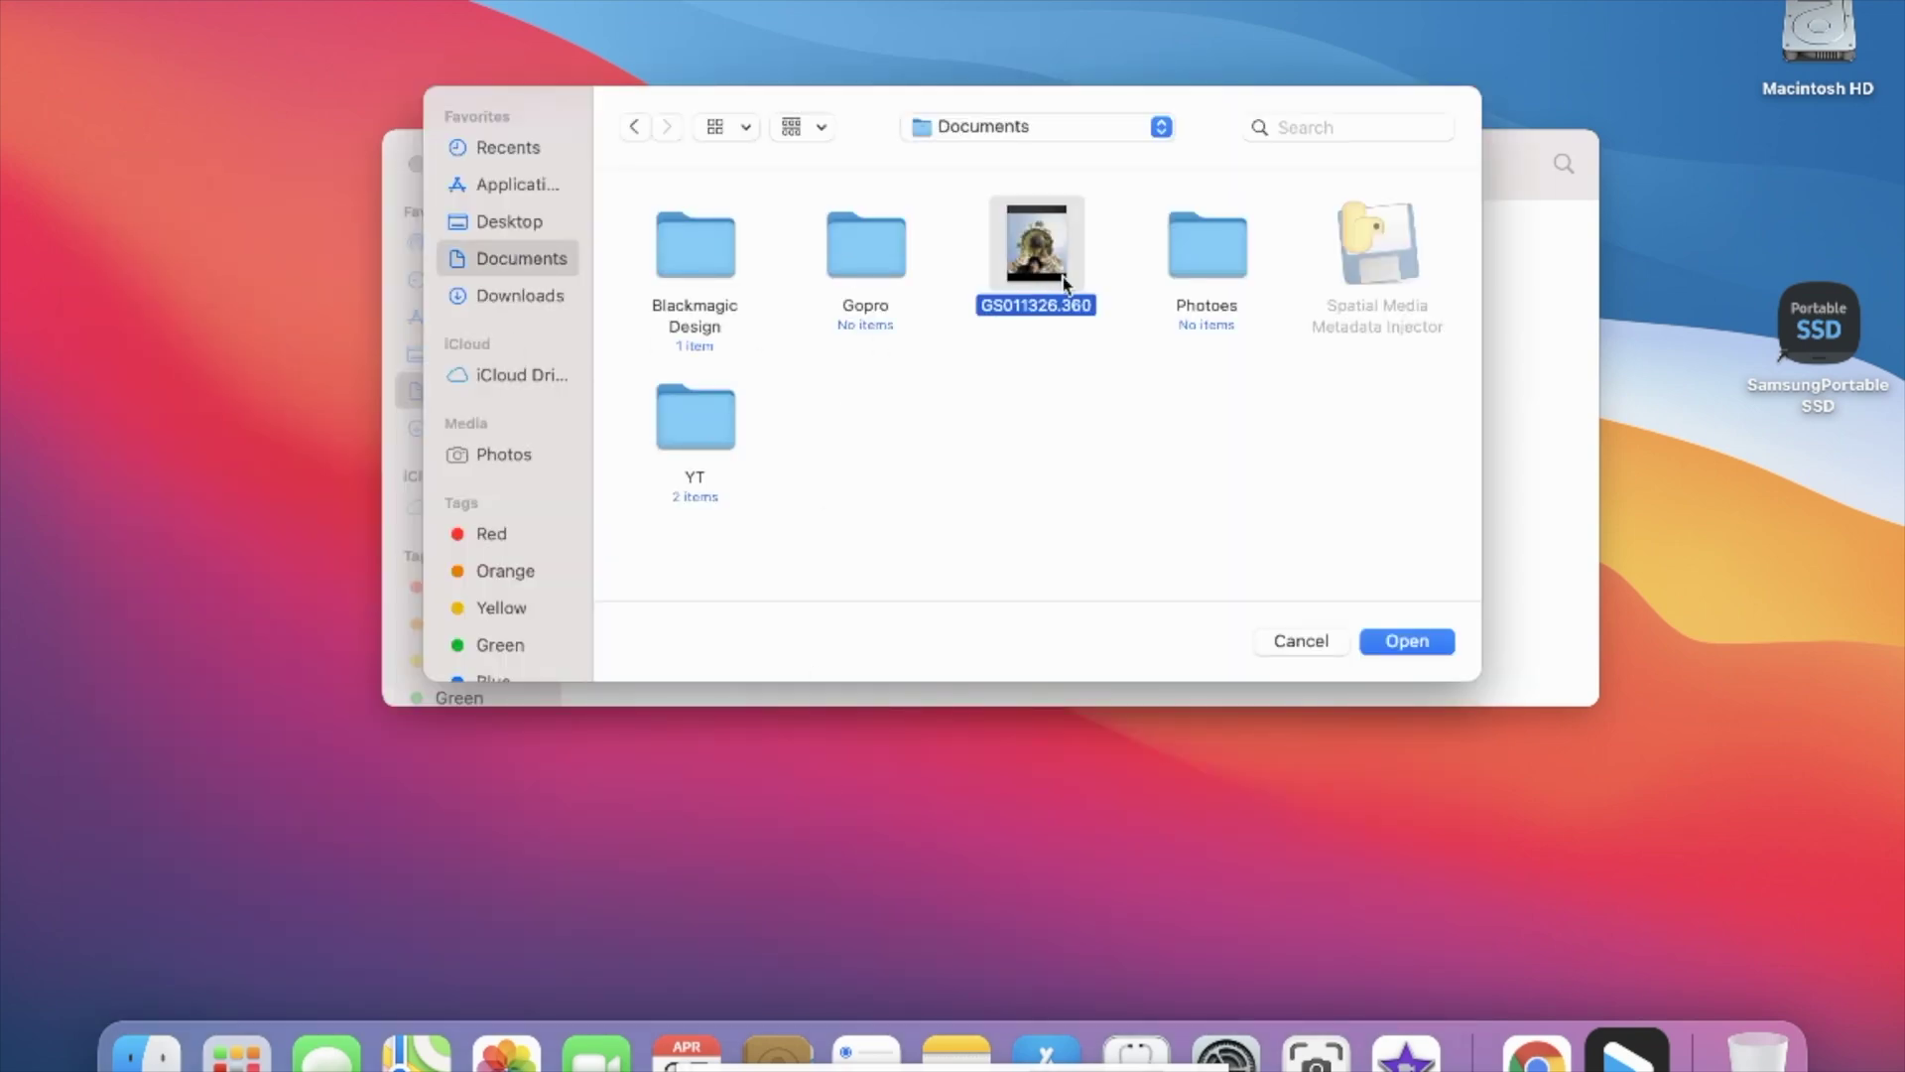
{"action": "double_click", "coordinate": [1063, 281]}
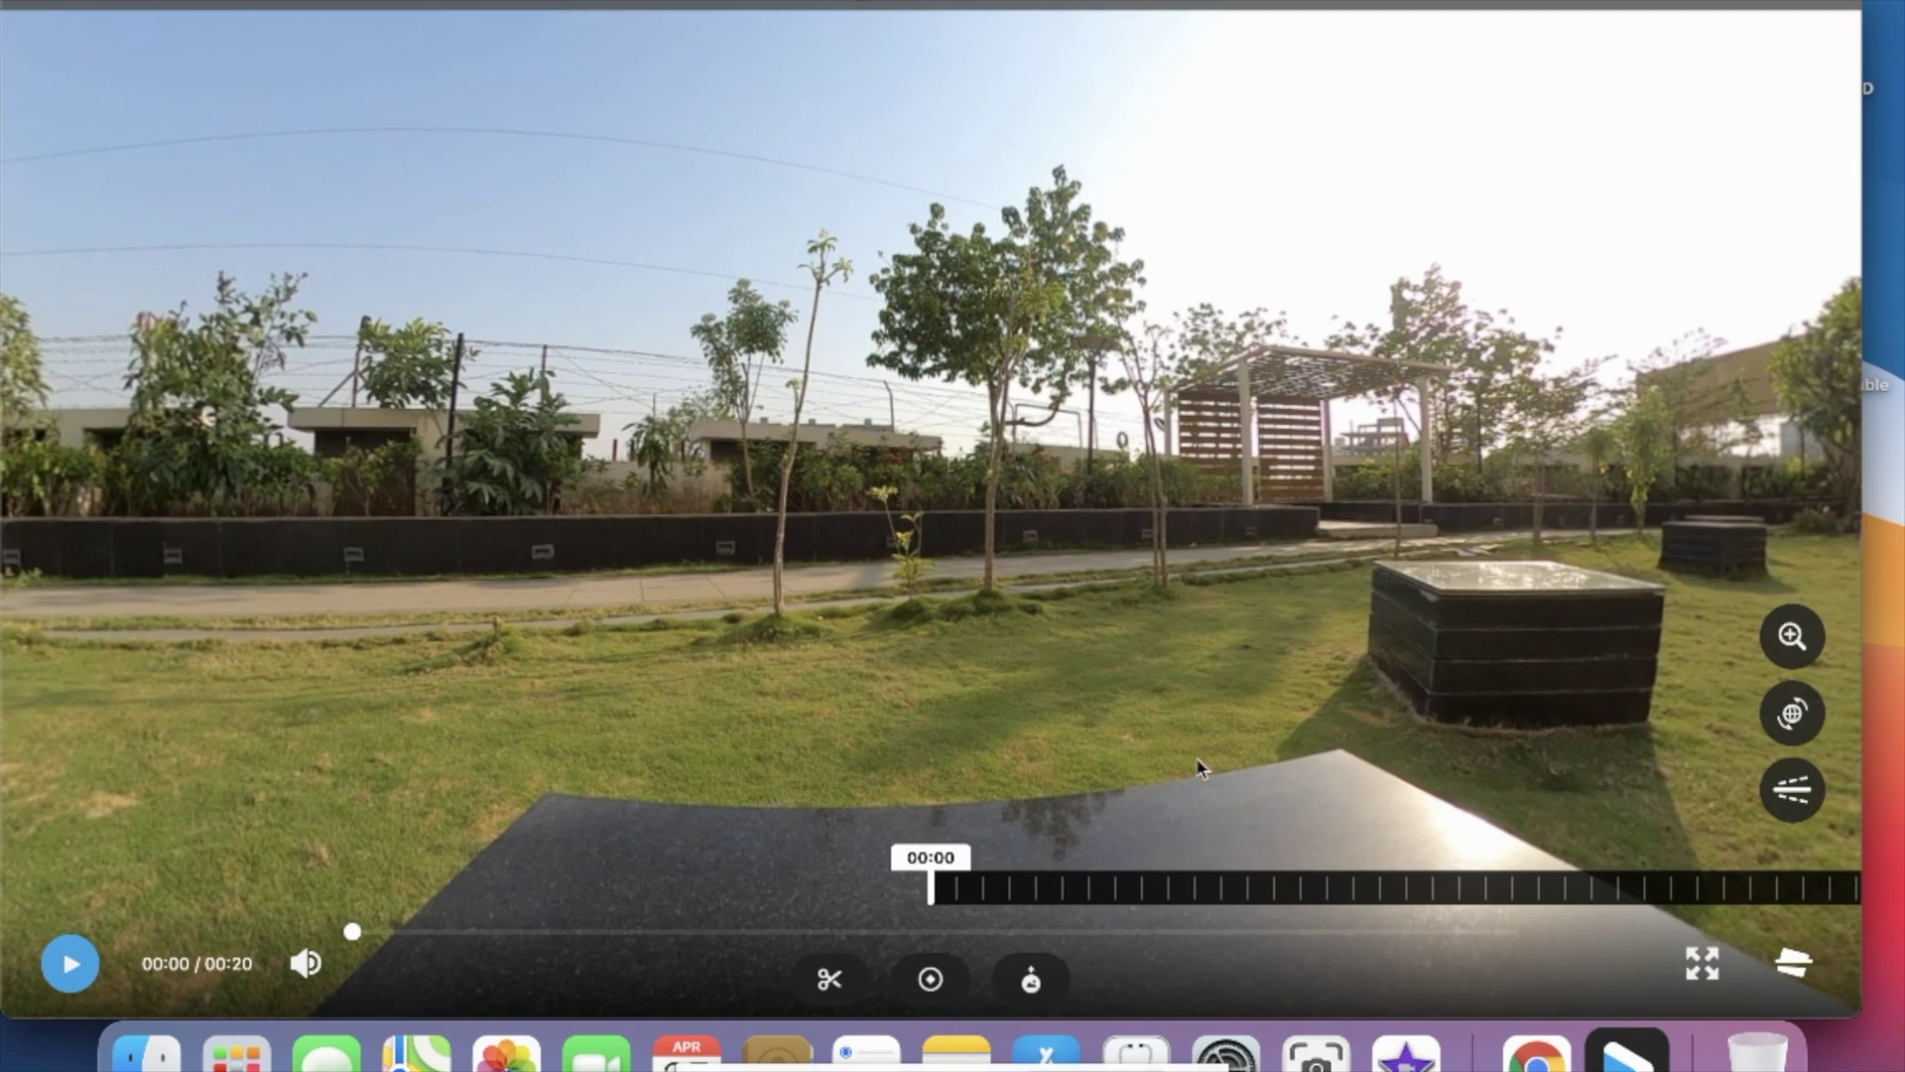
- Trim the 360 clip to the section from 00:07 to 00:17
{"action": "left_click", "coordinate": [829, 978]}
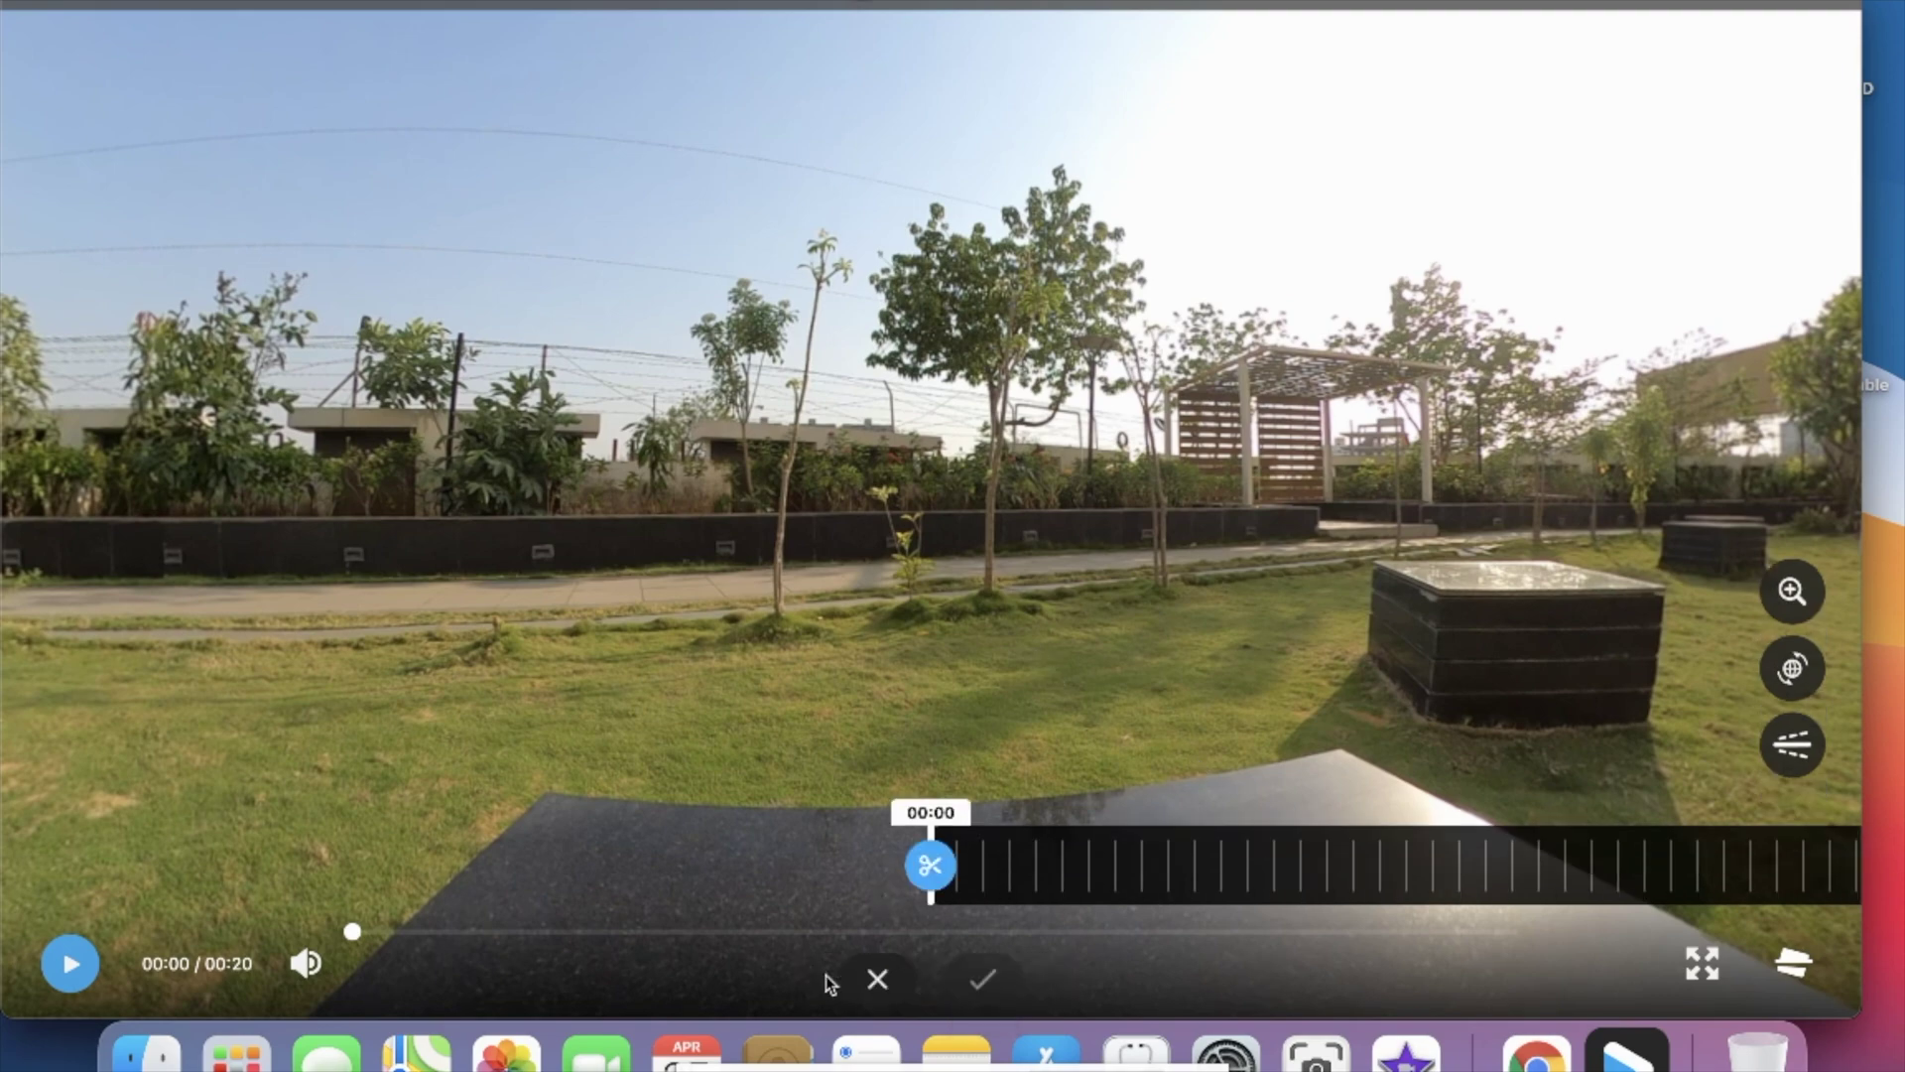
{"action": "left_click_drag", "start_coordinate": [925, 869], "coordinate": [942, 876]}
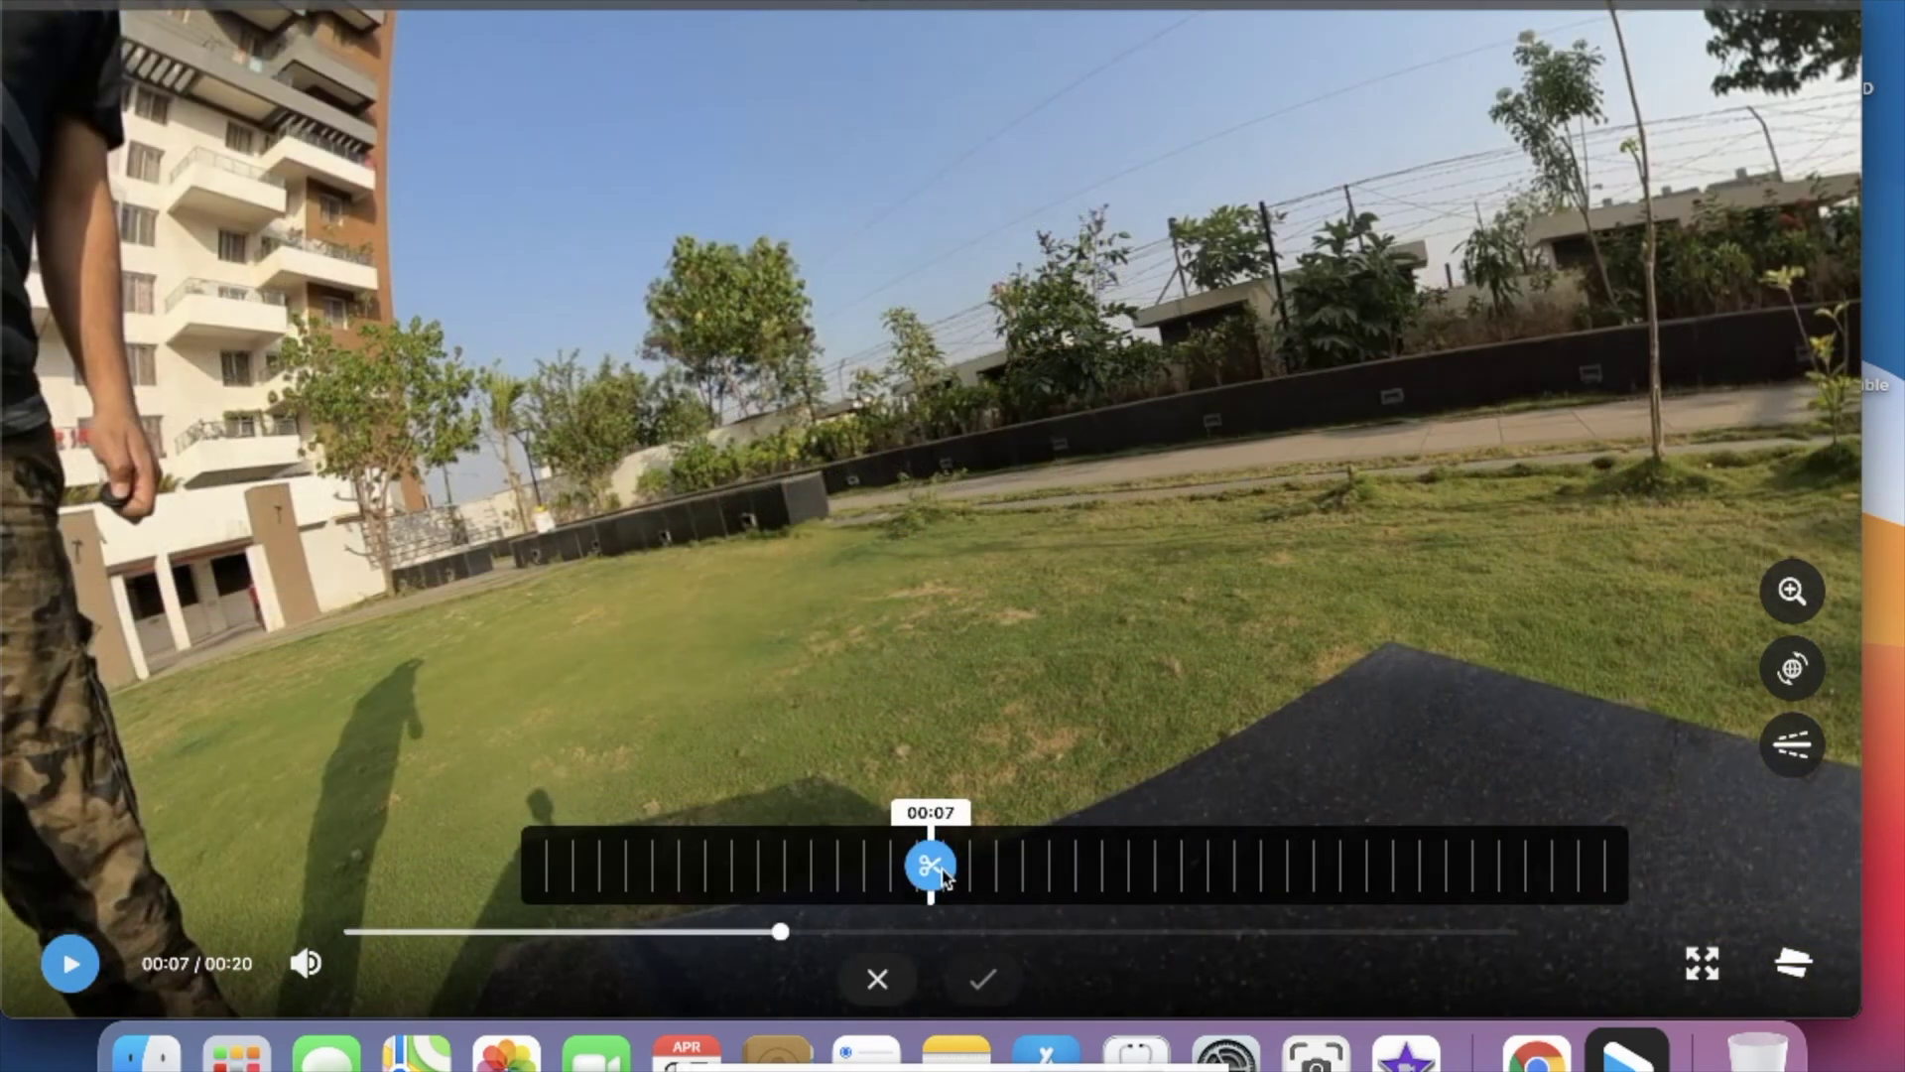
{"action": "scroll", "coordinate": [943, 875], "scroll_direction": "right", "scroll_amount": 5}
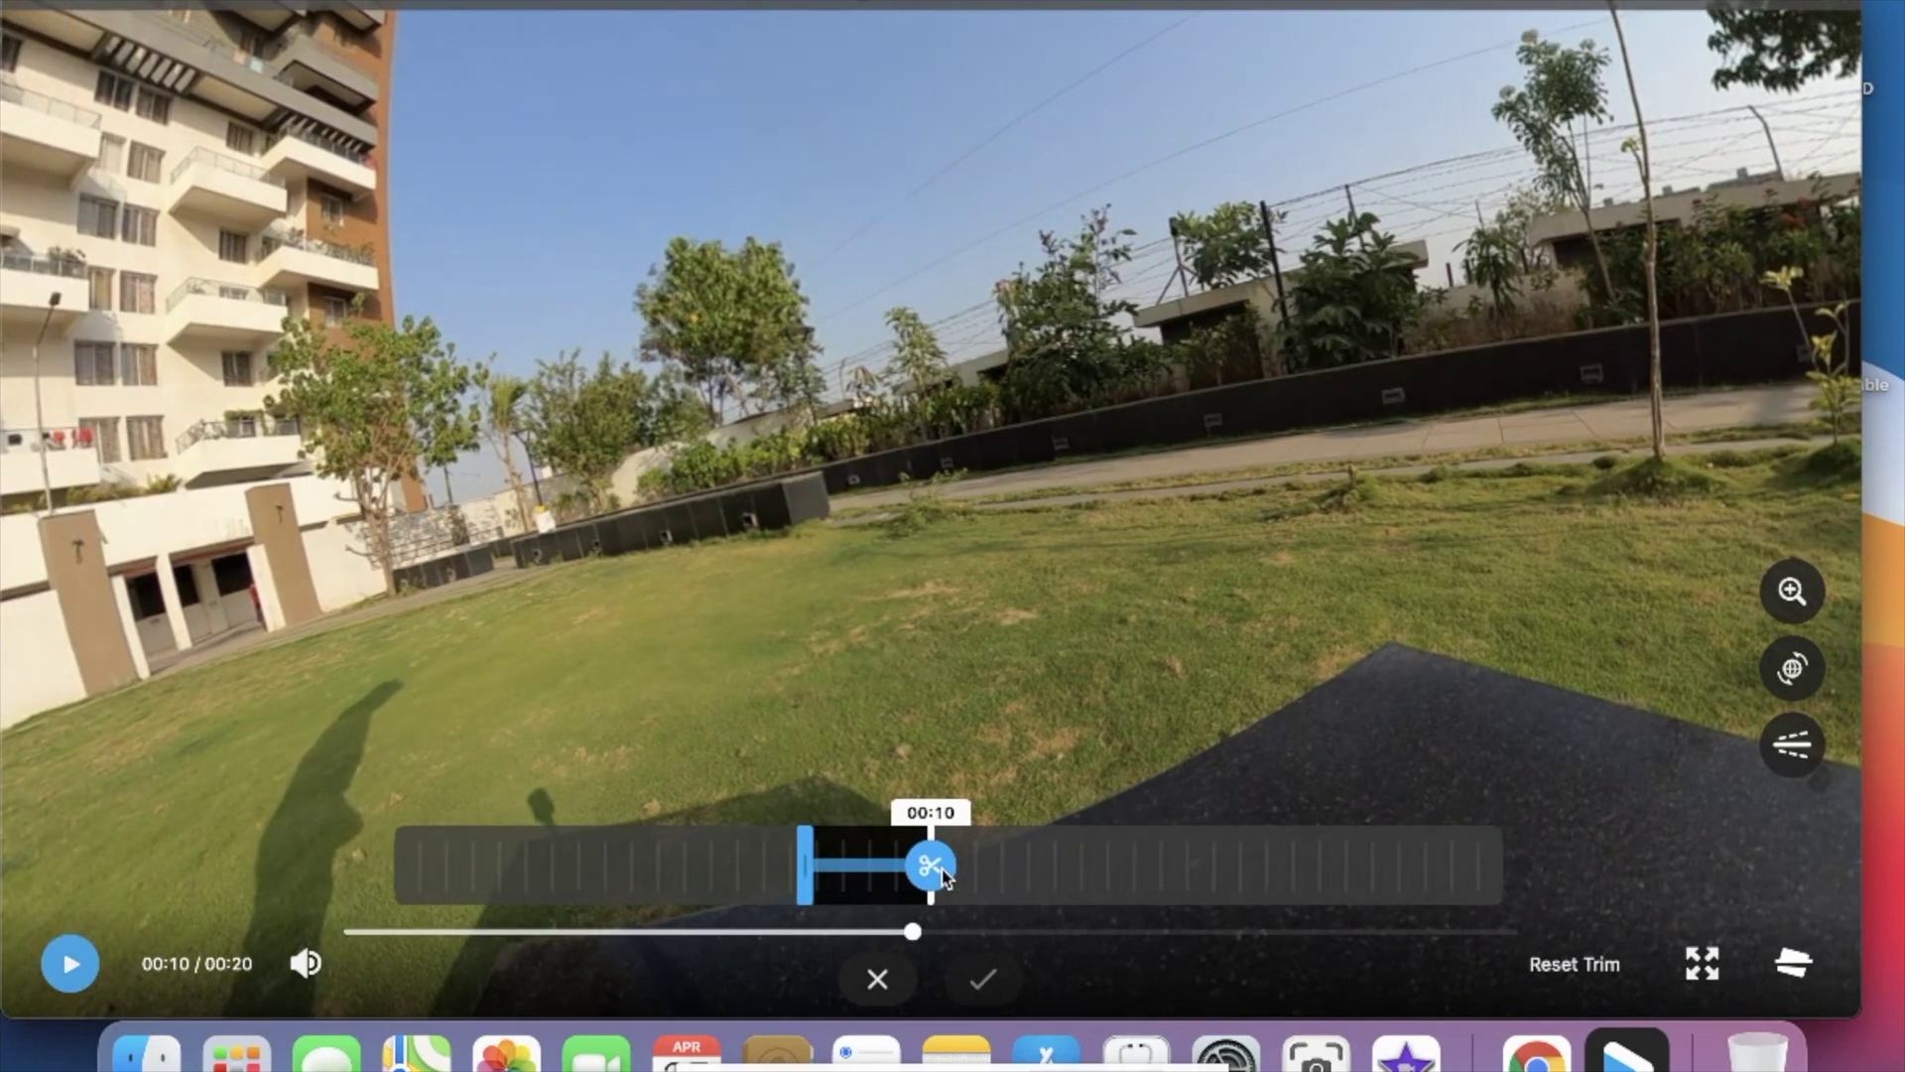
{"action": "scroll", "coordinate": [932, 883], "scroll_direction": "right", "scroll_amount": 5}
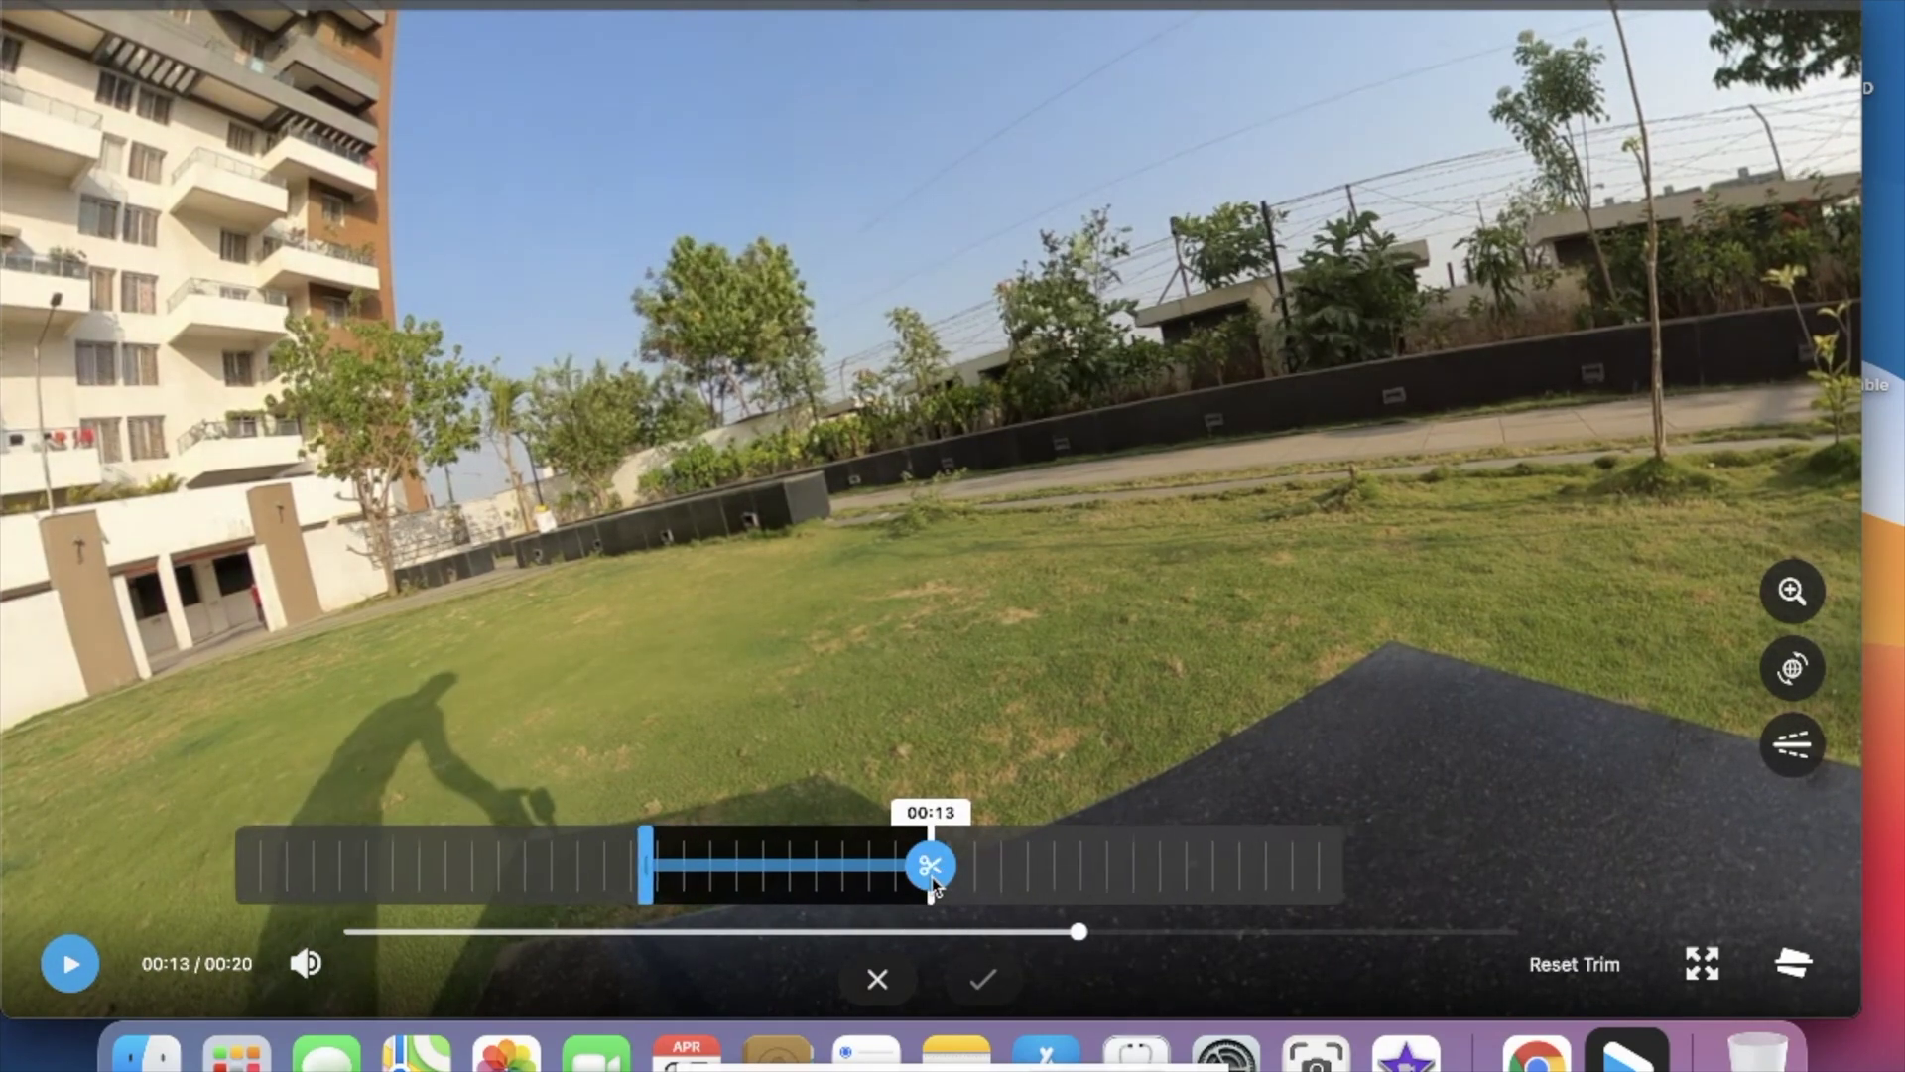
{"action": "scroll", "coordinate": [932, 883], "scroll_direction": "right", "scroll_amount": 7}
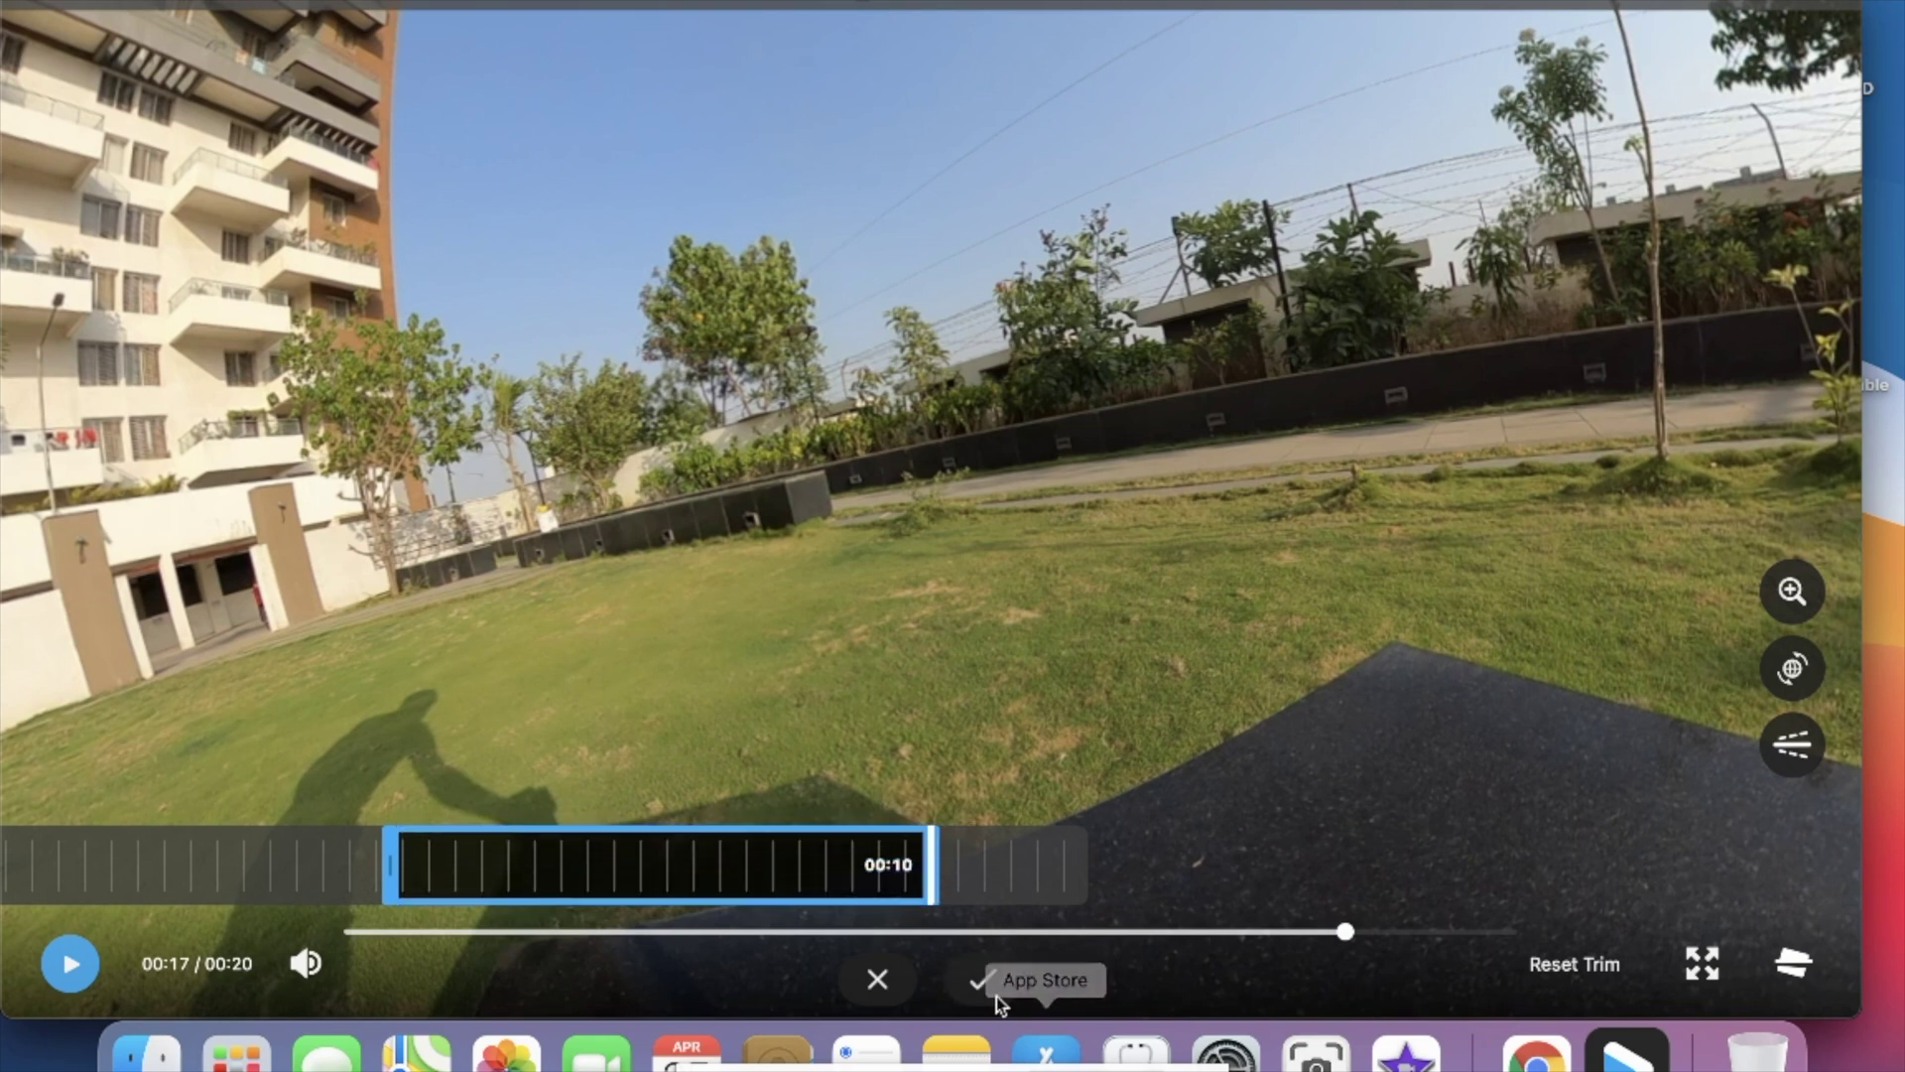
{"action": "left_click", "coordinate": [993, 992]}
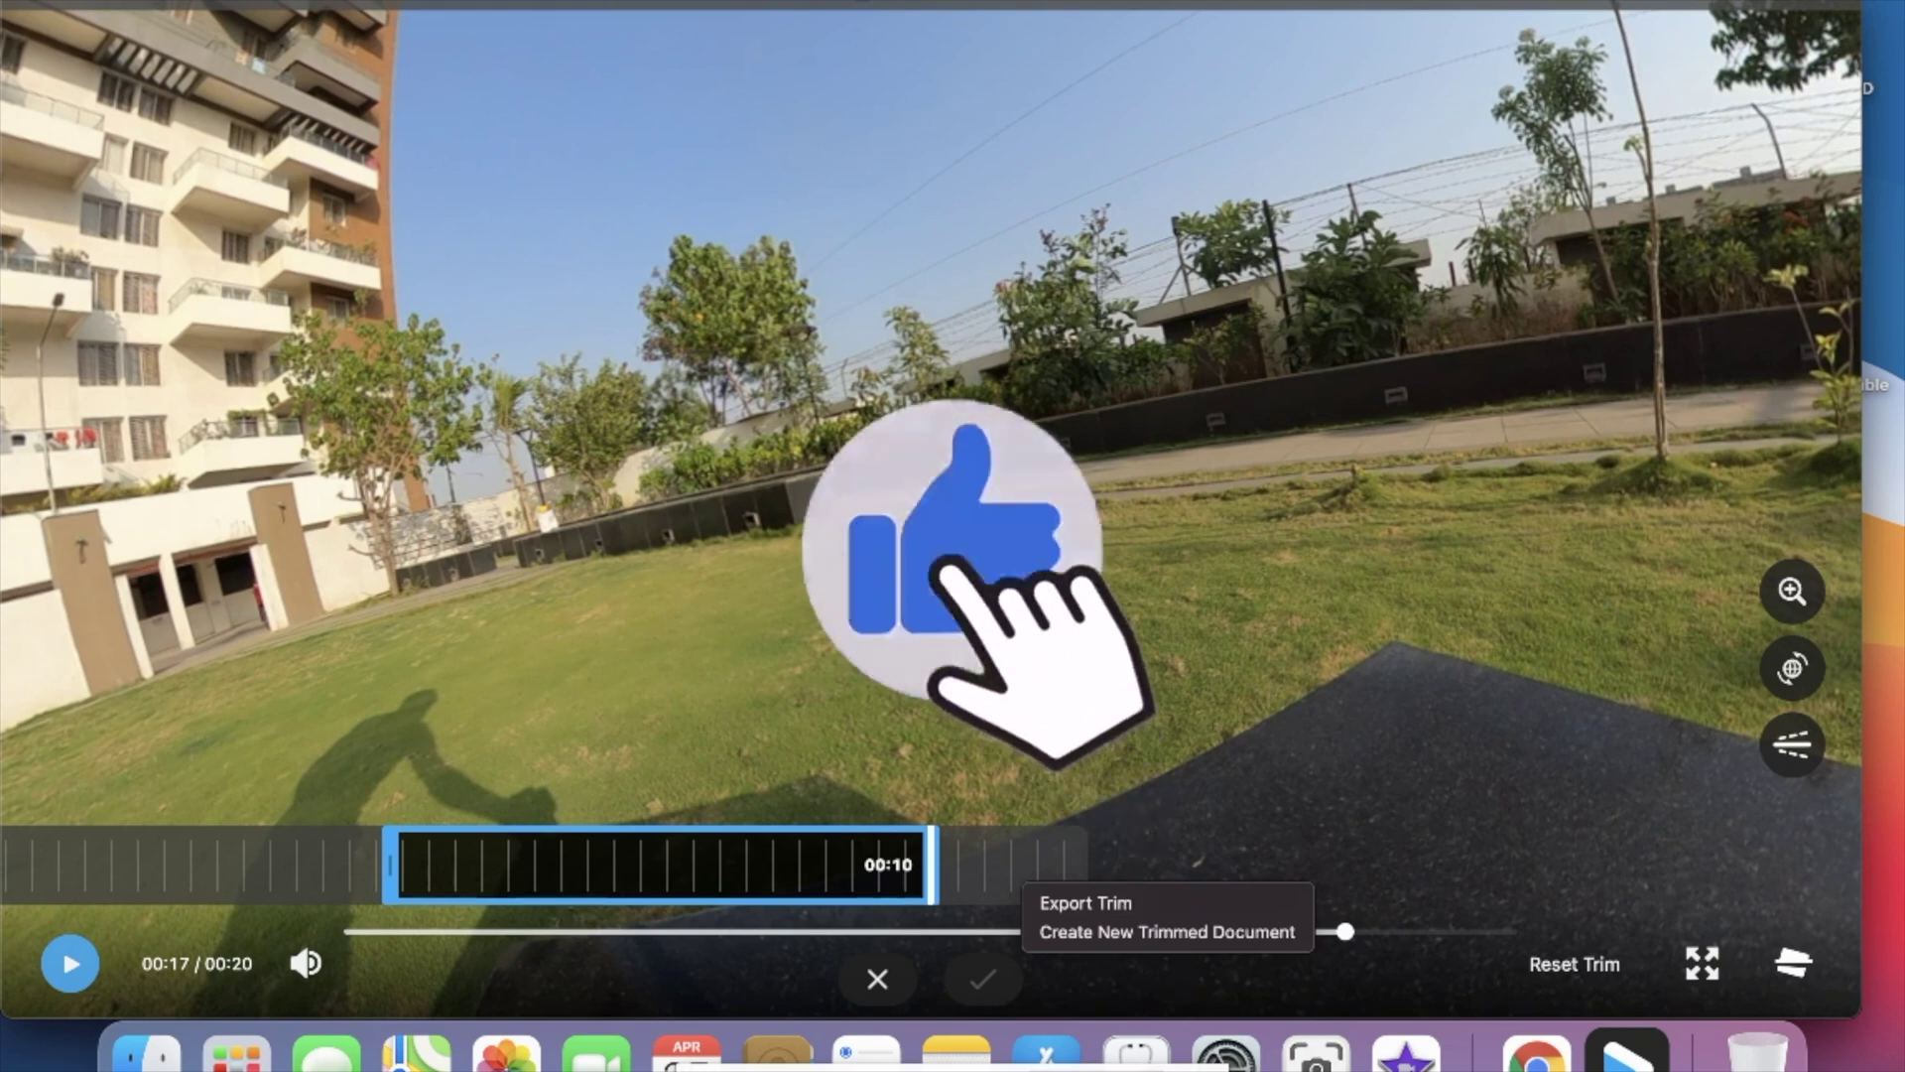
{"action": "key", "text": "Escape"}
- Export the trimmed clip at 5.6K with the H.264 codec as GS011326 in Documents, and select the exported MP4 there
{"action": "left_click", "coordinate": [223, 3]}
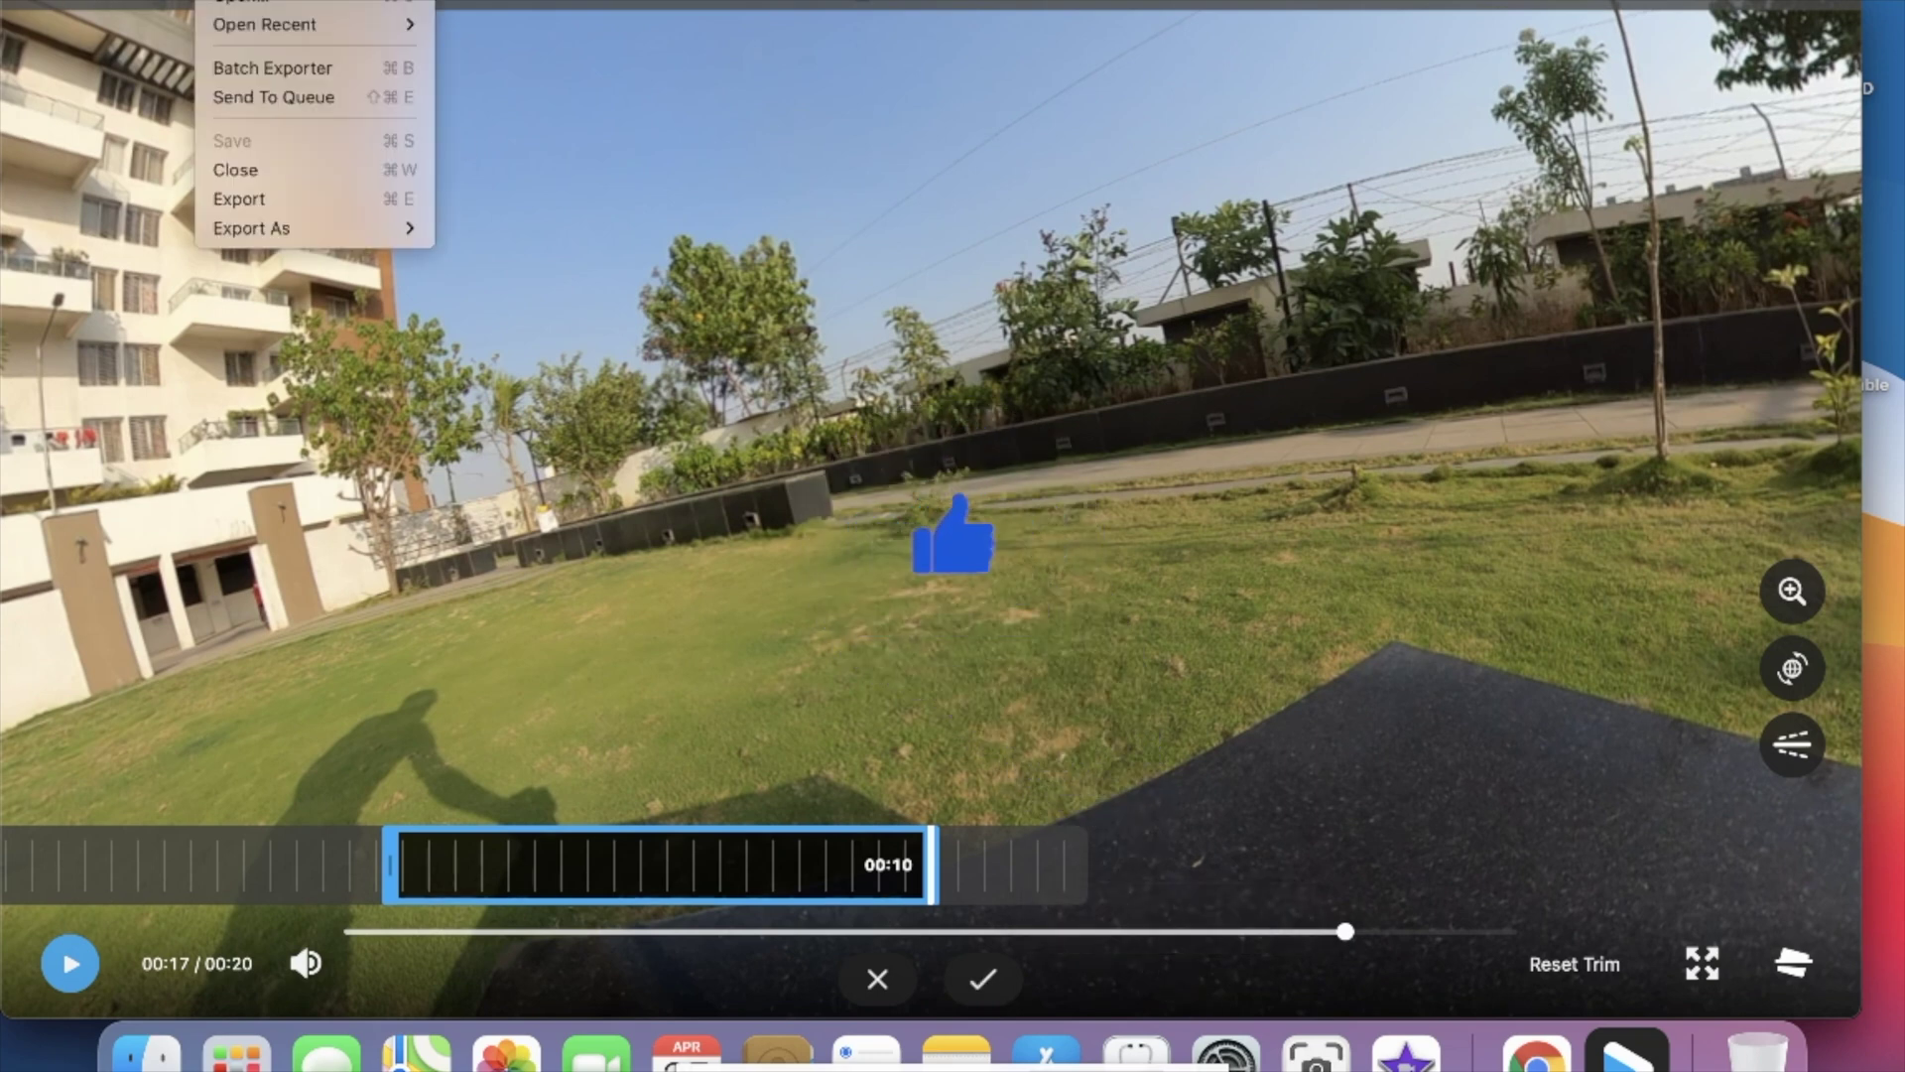
{"action": "left_click", "coordinate": [276, 202]}
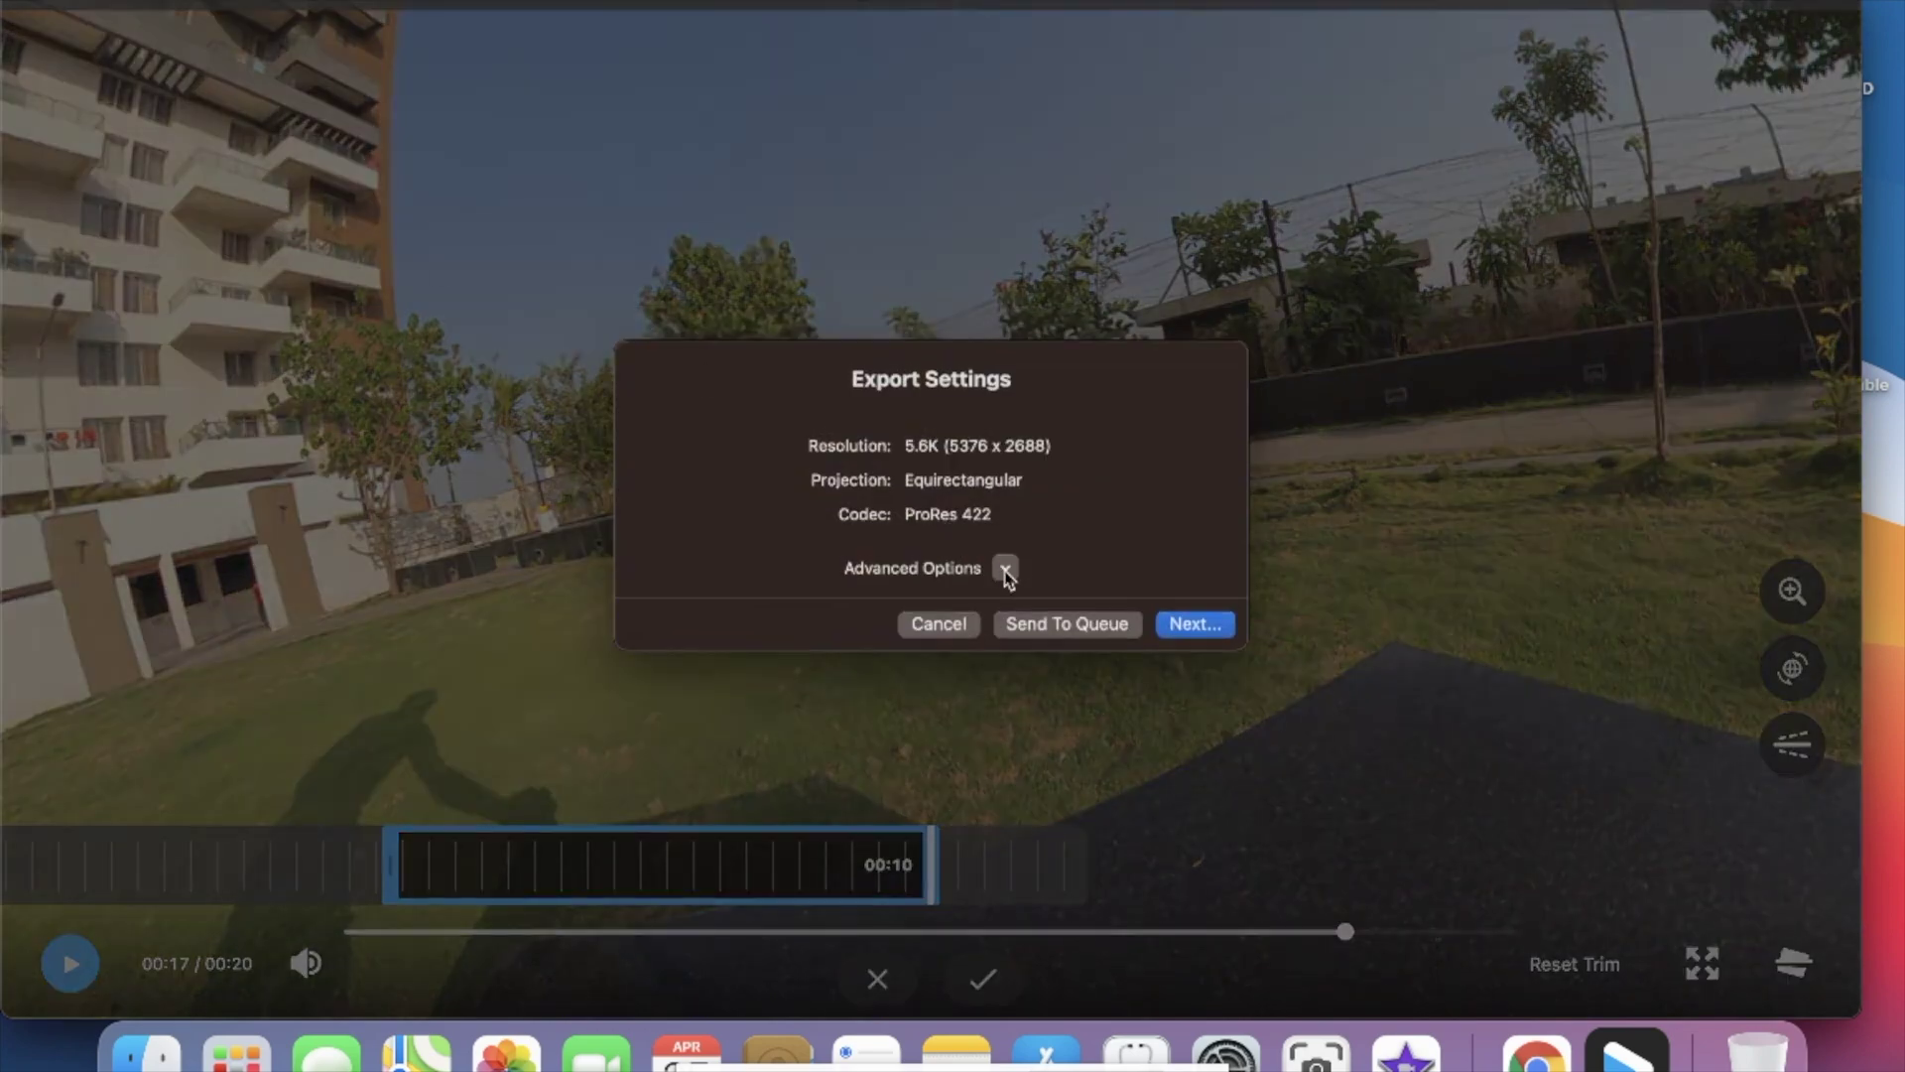
{"action": "left_click", "coordinate": [1005, 568]}
{"action": "left_click", "coordinate": [586, 661]}
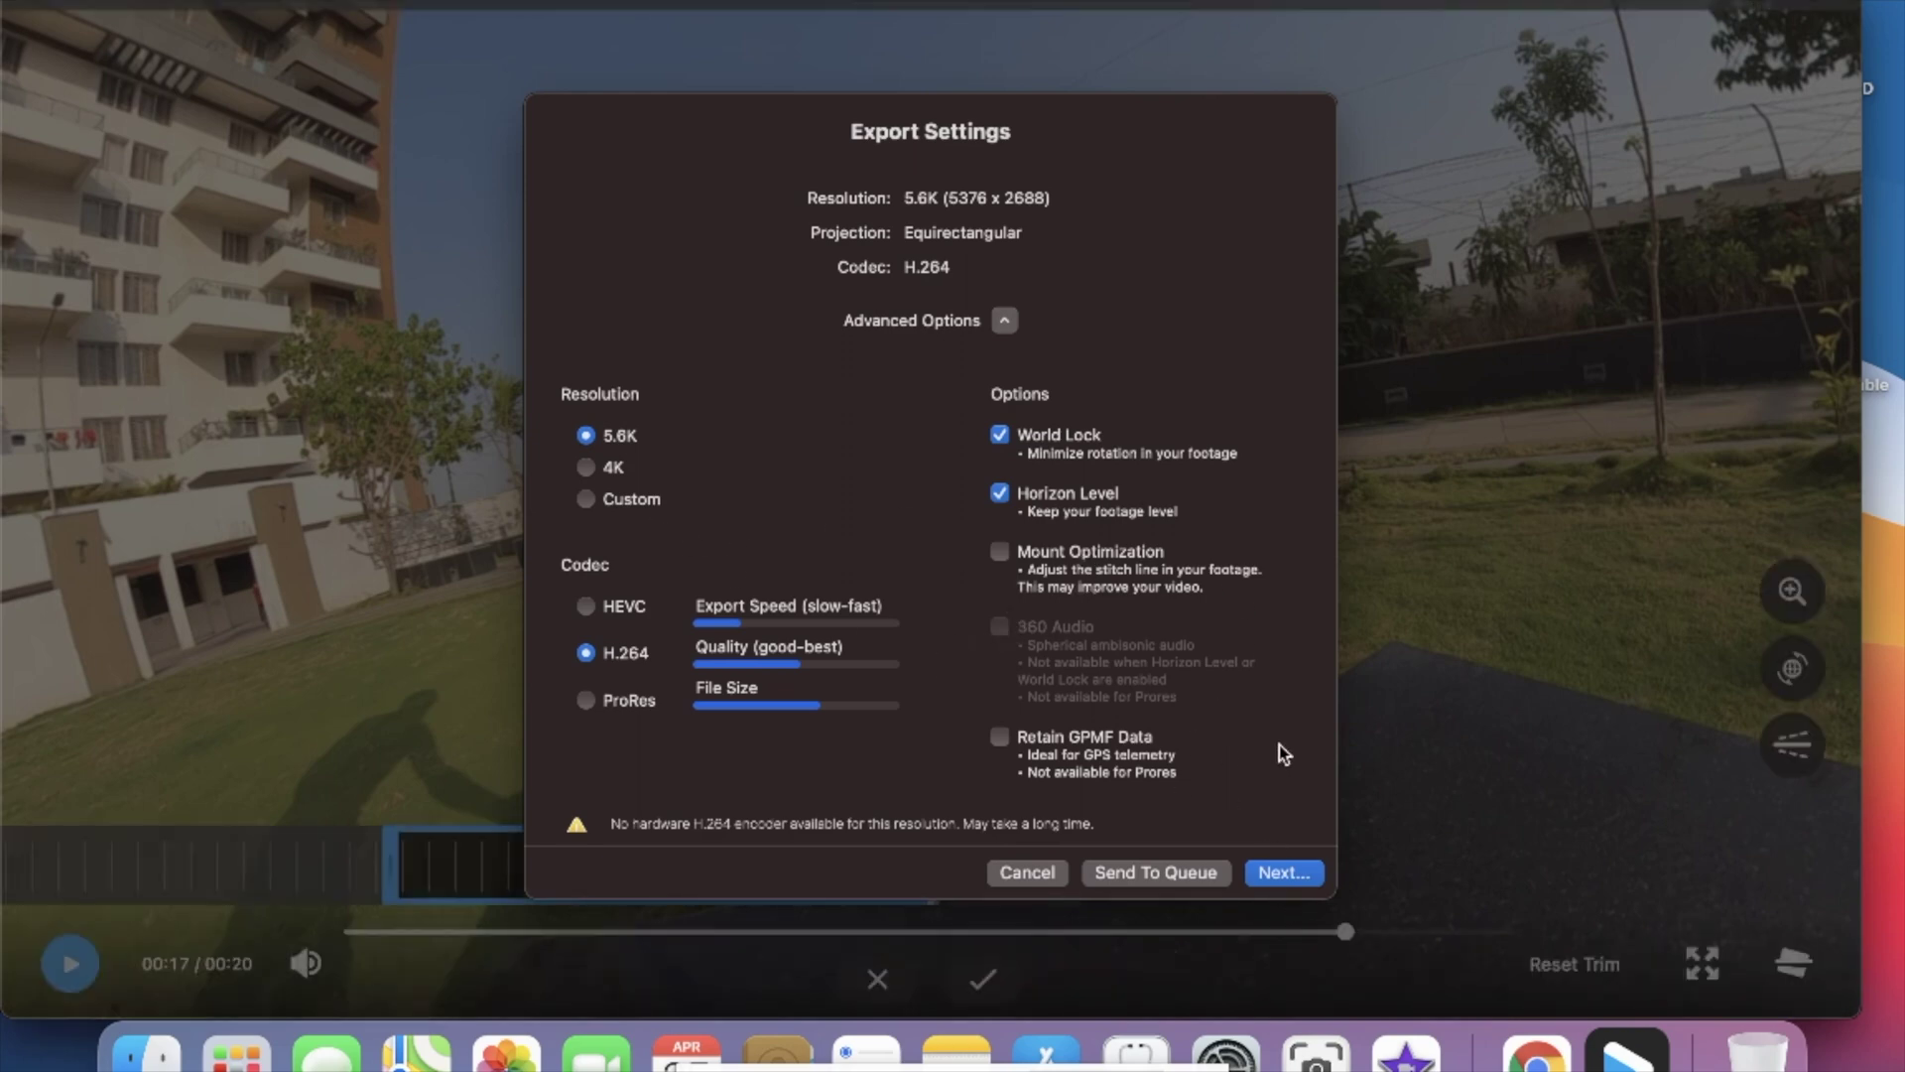
{"action": "left_click", "coordinate": [1284, 882]}
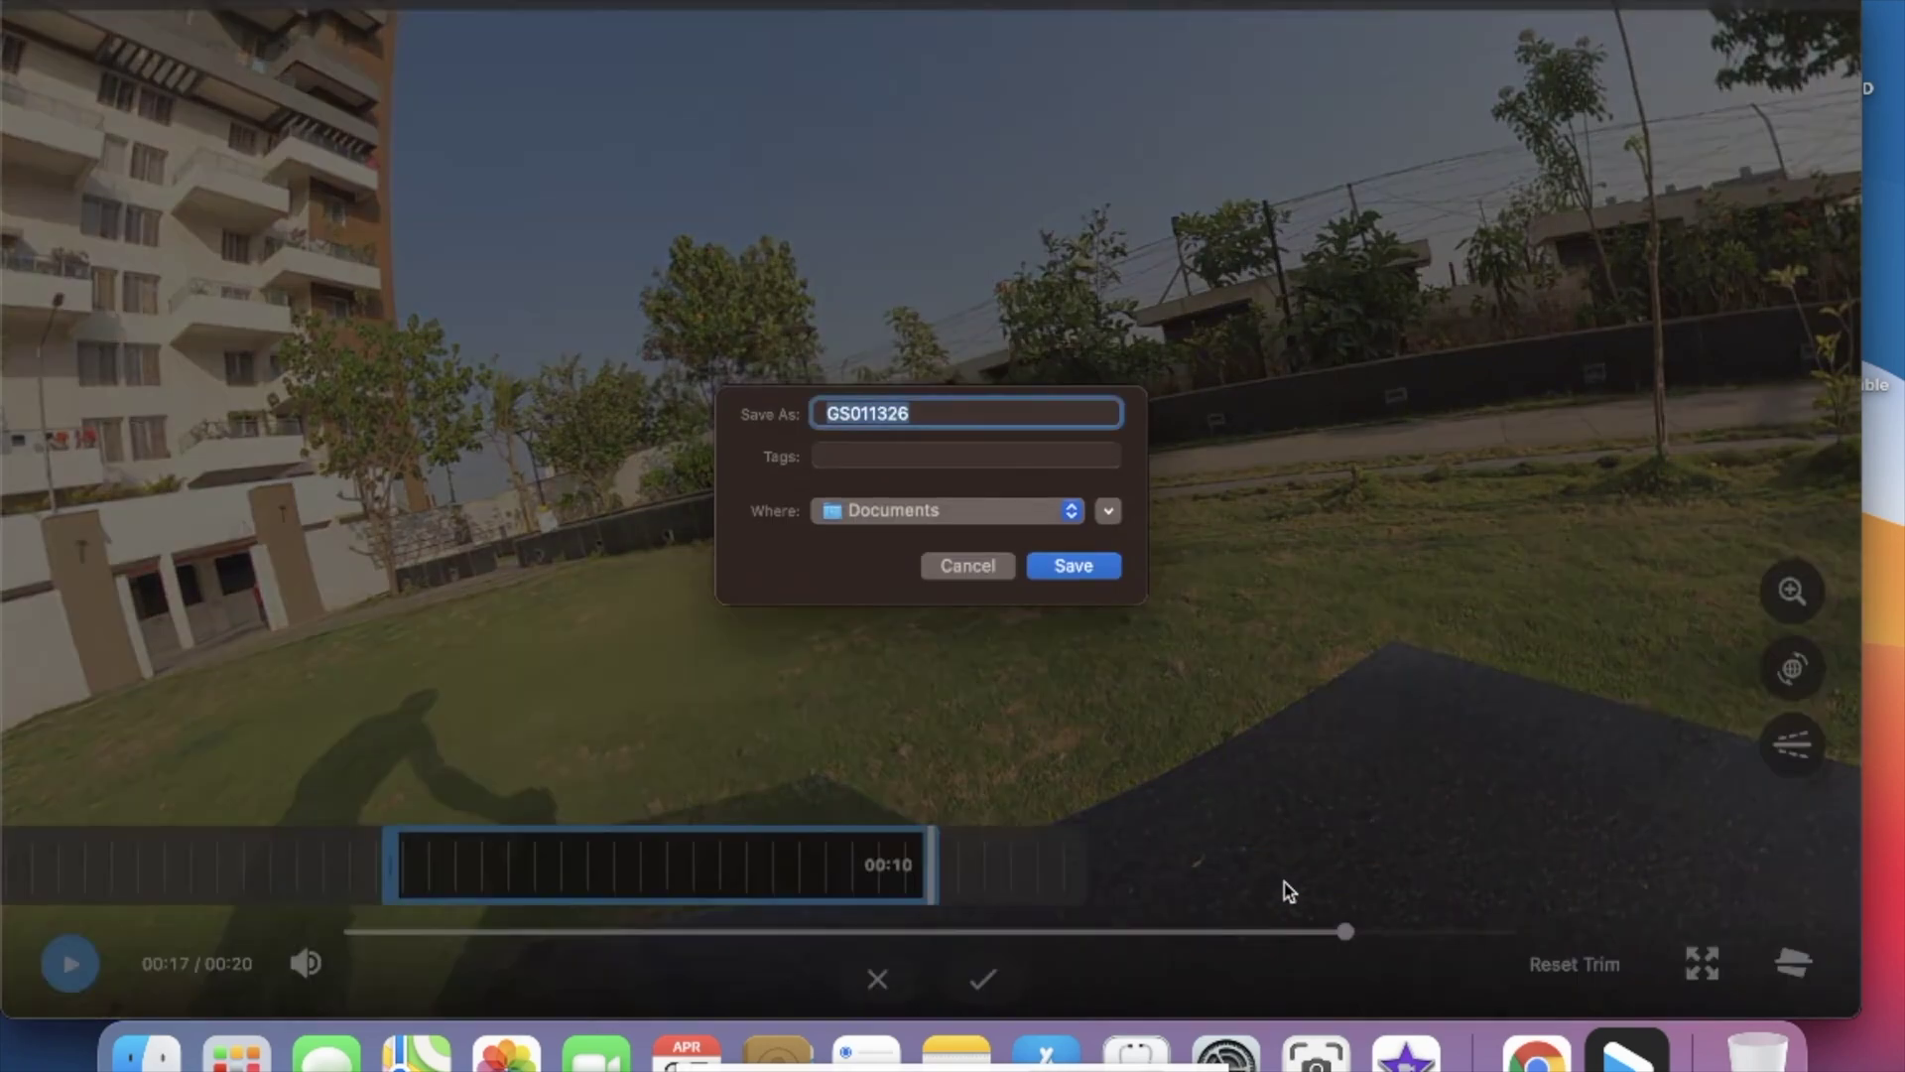
{"action": "left_click", "coordinate": [1073, 565]}
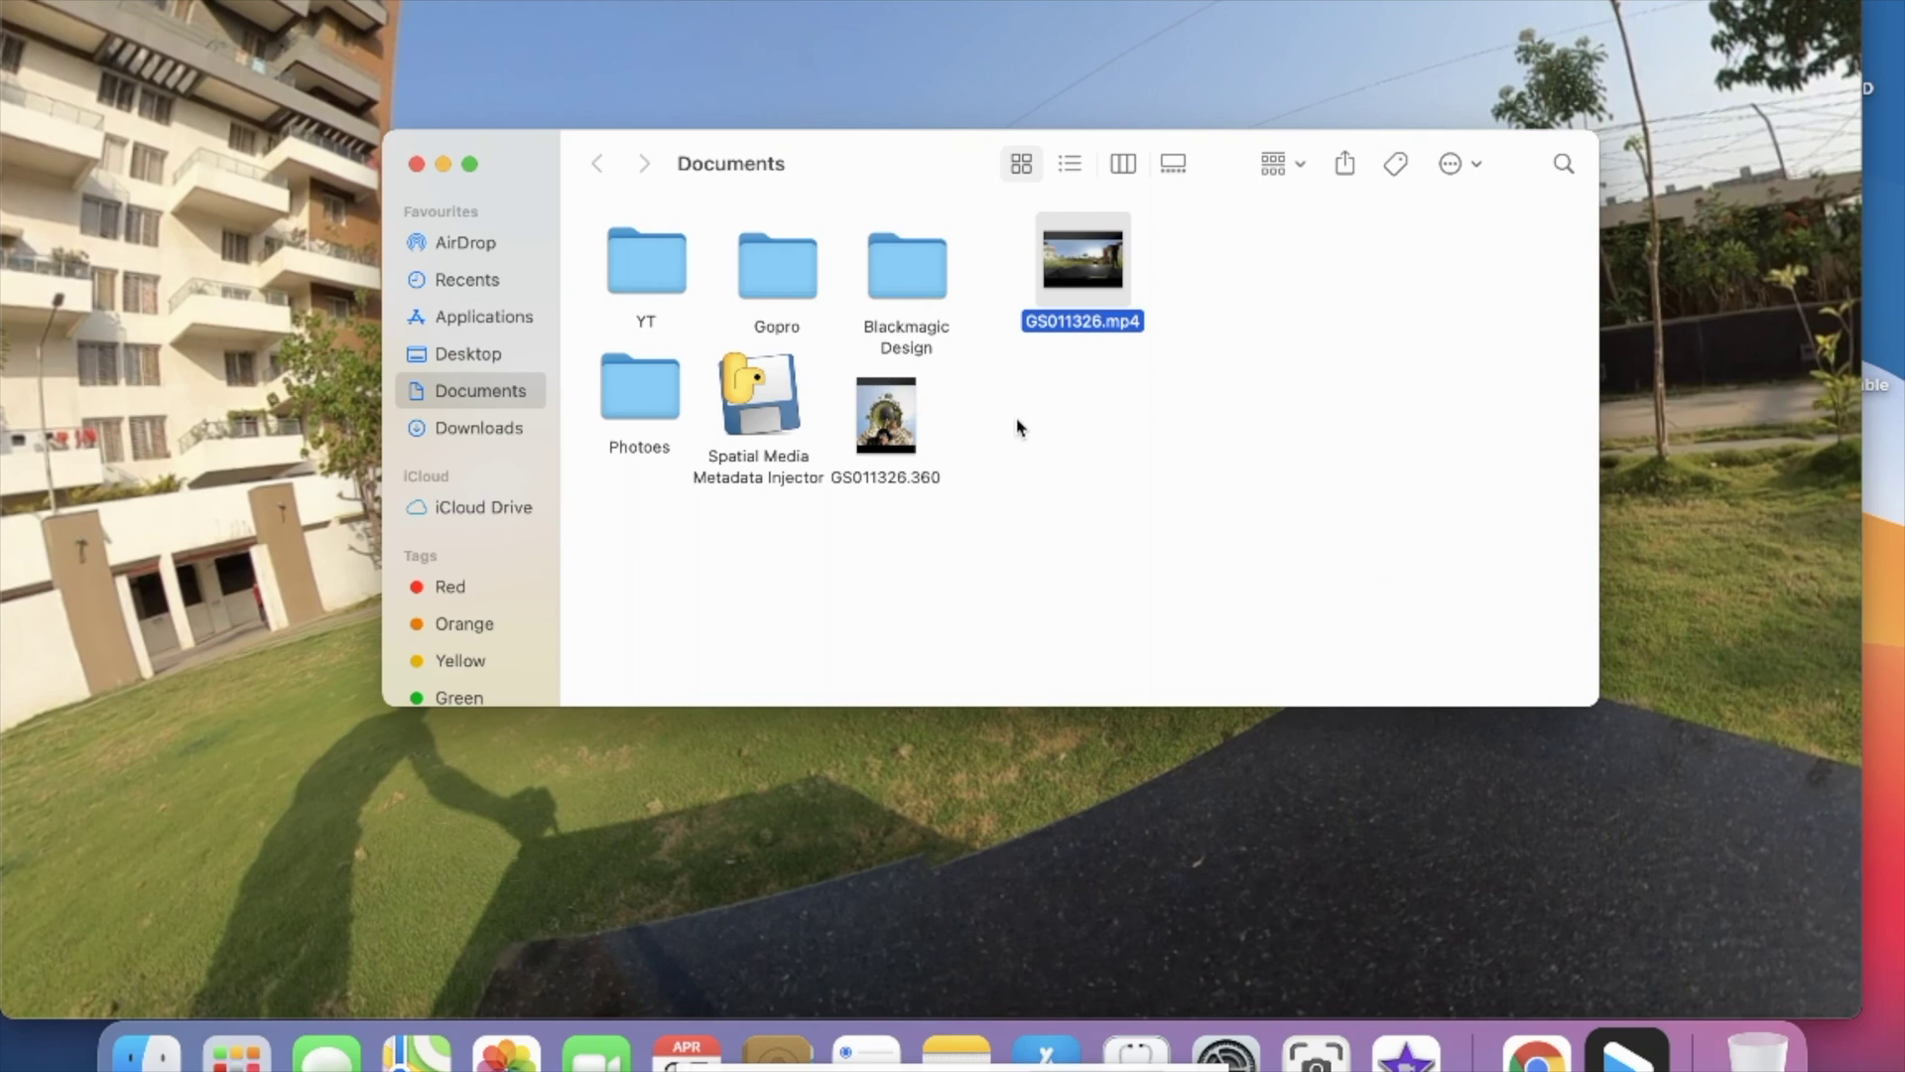
{"action": "left_click", "coordinate": [1265, 419]}
{"action": "left_click", "coordinate": [1111, 288]}
- Switch to Chrome's GitHub spatial-media releases page and expand the assets of the v2.0 Spatial Media Metadata Injector release to view its downloads
{"action": "mouse_move", "coordinate": [1101, 285]}
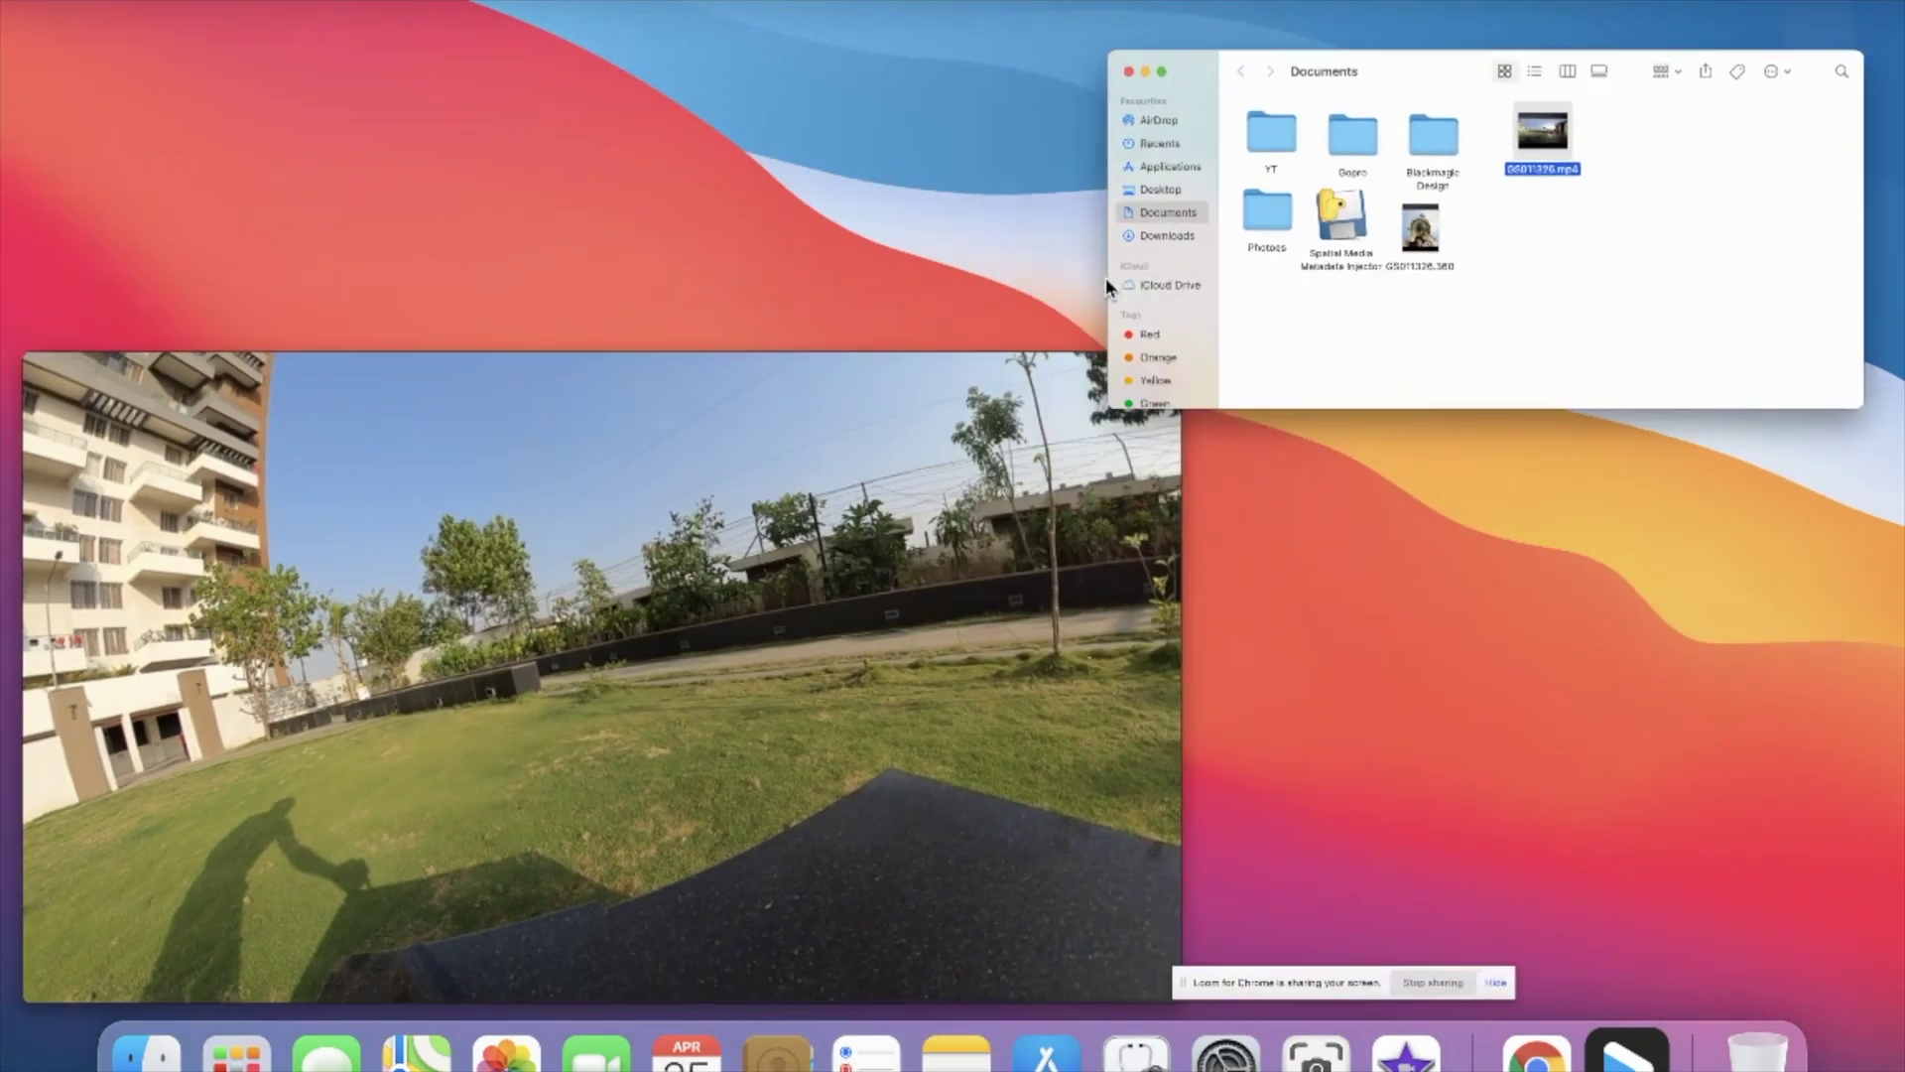
{"action": "key", "text": "ctrl+Up"}
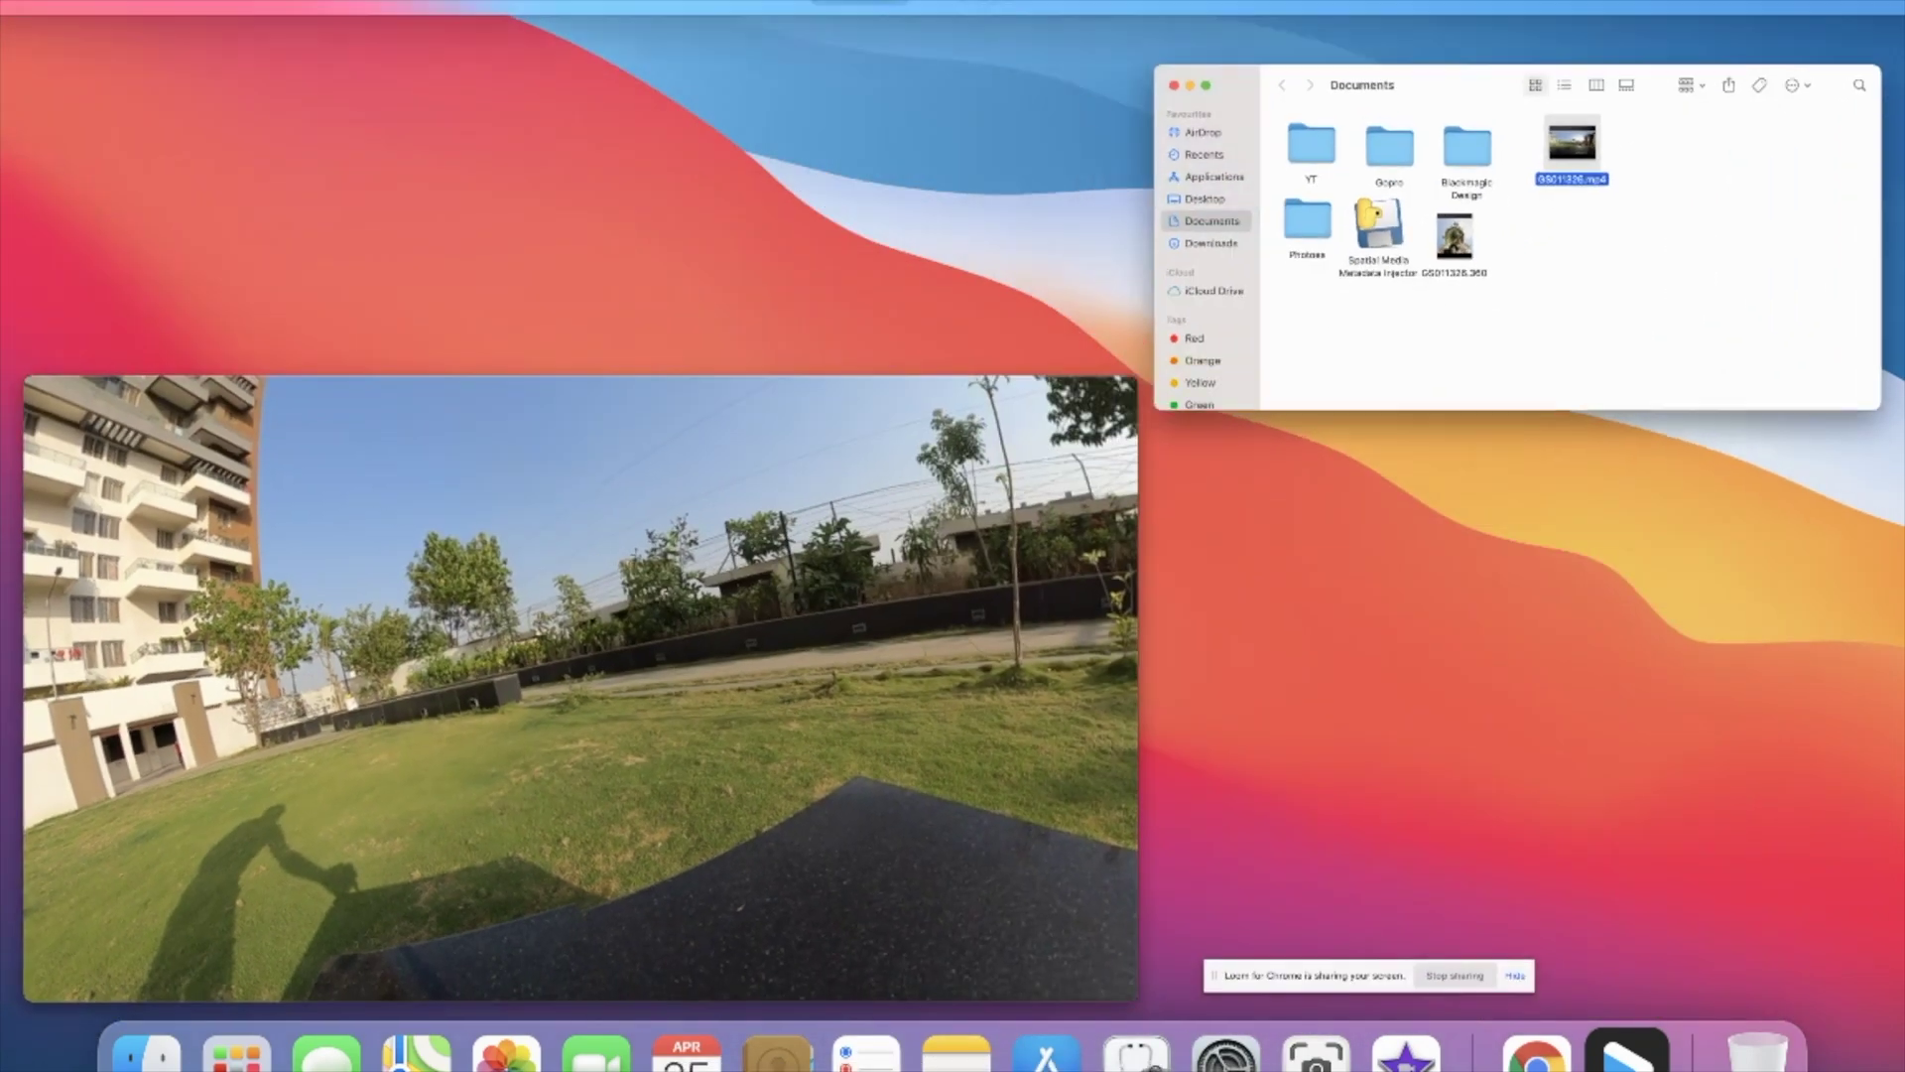
{"action": "left_click", "coordinate": [1046, 26]}
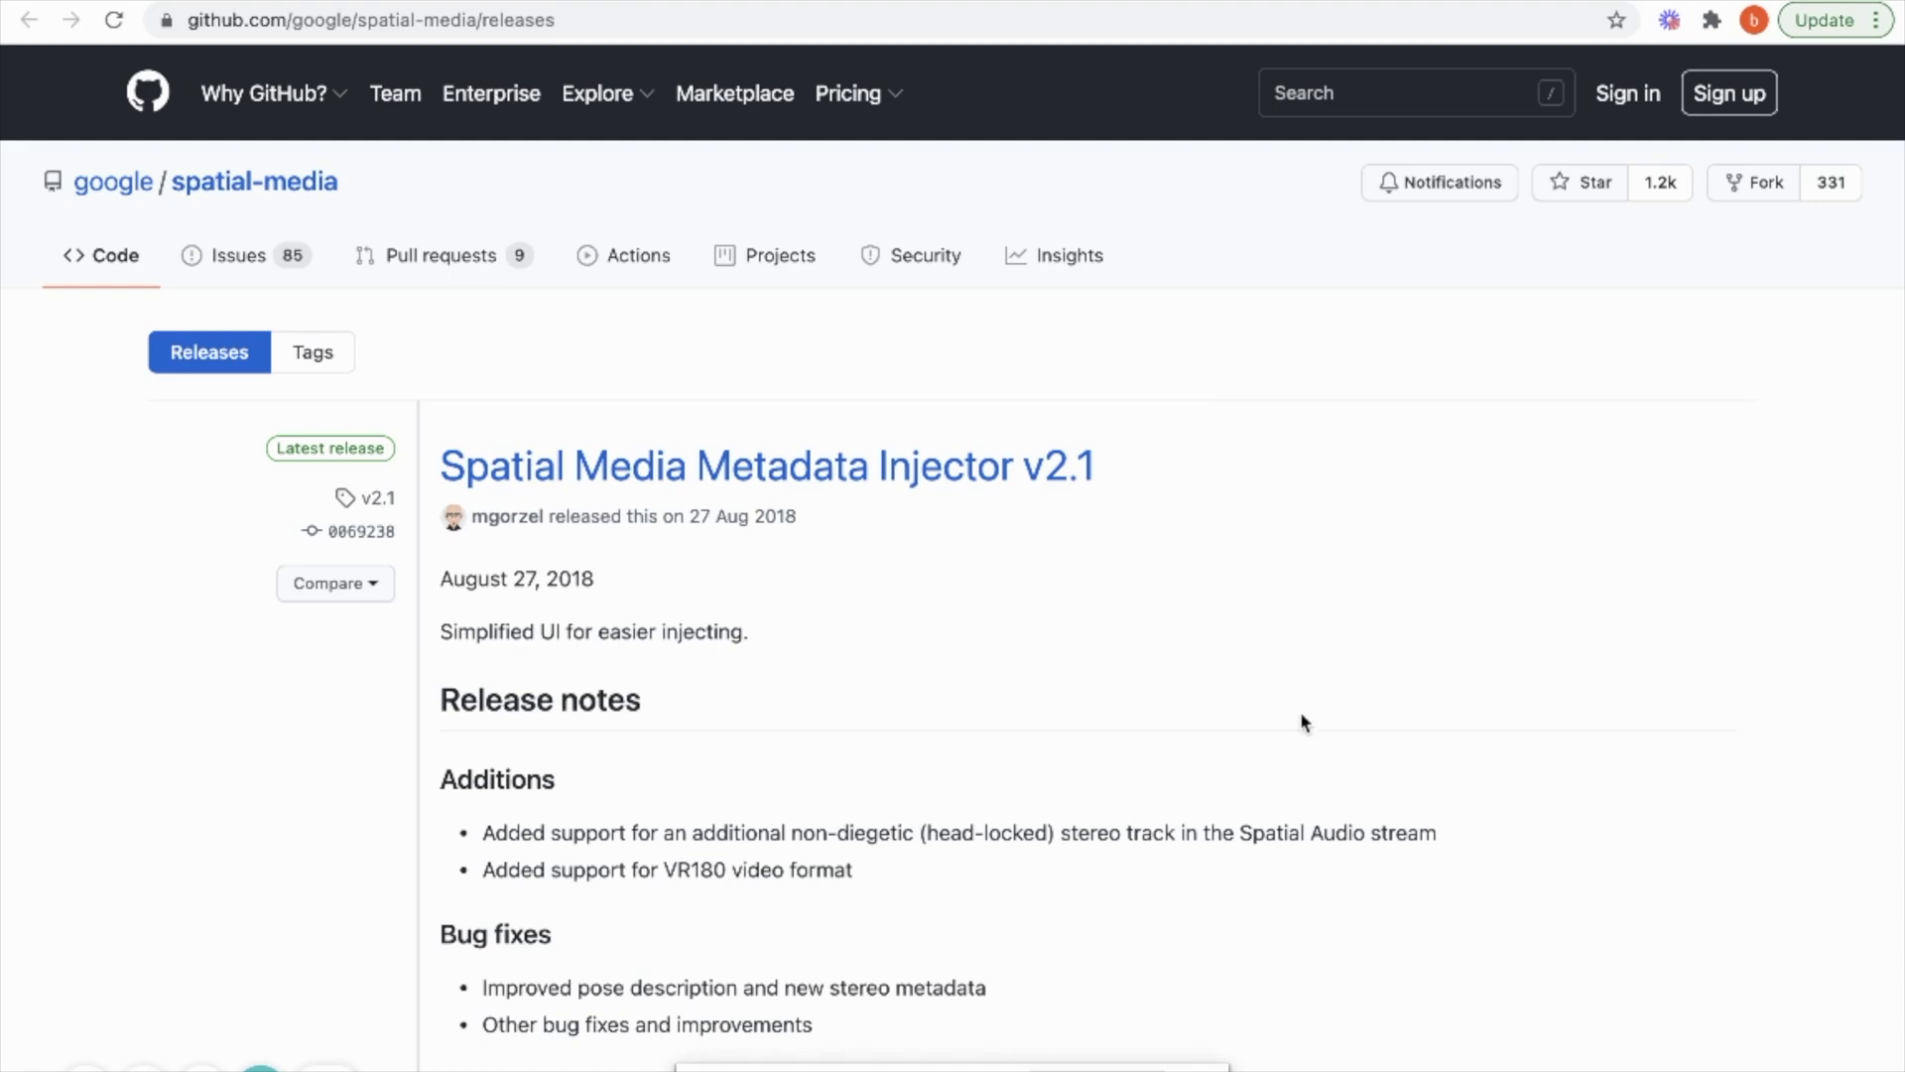
{"action": "scroll", "coordinate": [1303, 719], "scroll_direction": "down", "scroll_amount": 15}
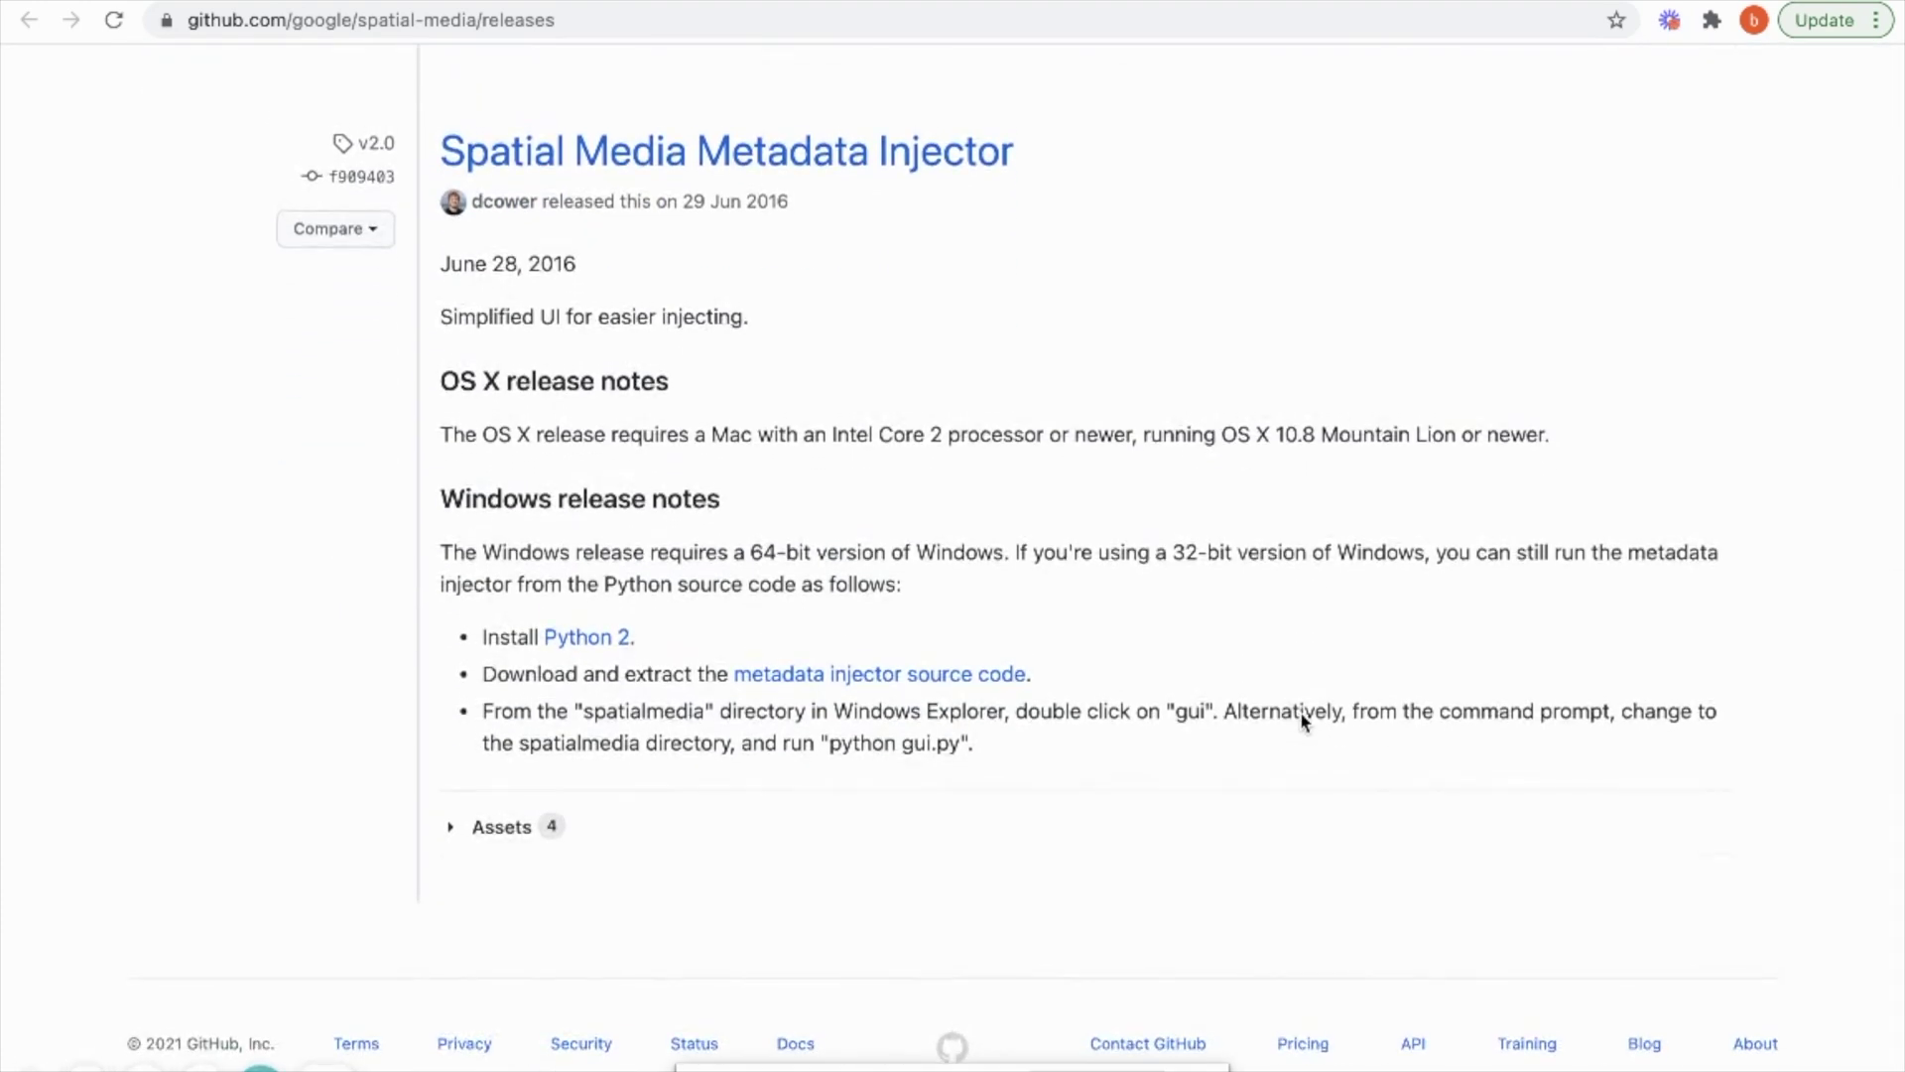
{"action": "left_click", "coordinate": [458, 828]}
{"action": "scroll", "coordinate": [816, 829], "scroll_direction": "down", "scroll_amount": 2}
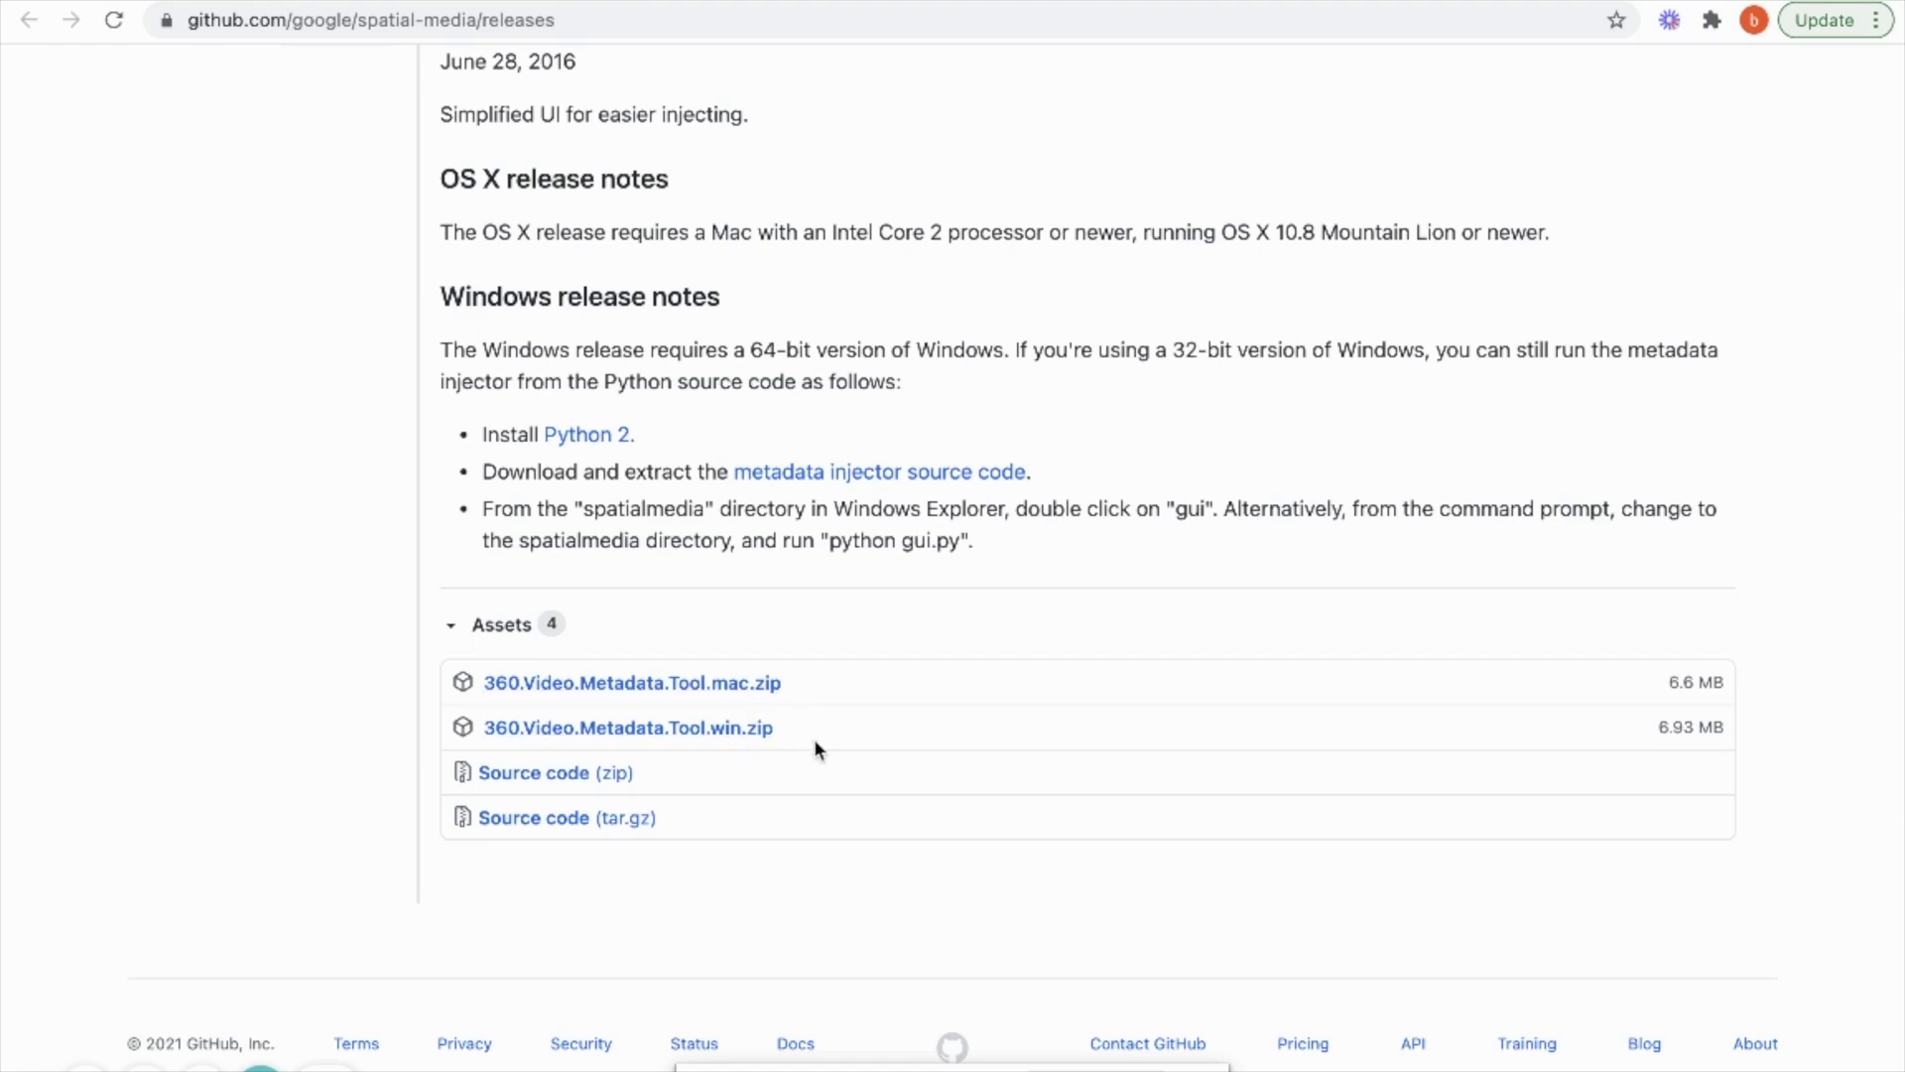
- Return to the Documents folder and launch Spatial Media Metadata Injector
{"action": "key", "text": "ctrl+Up"}
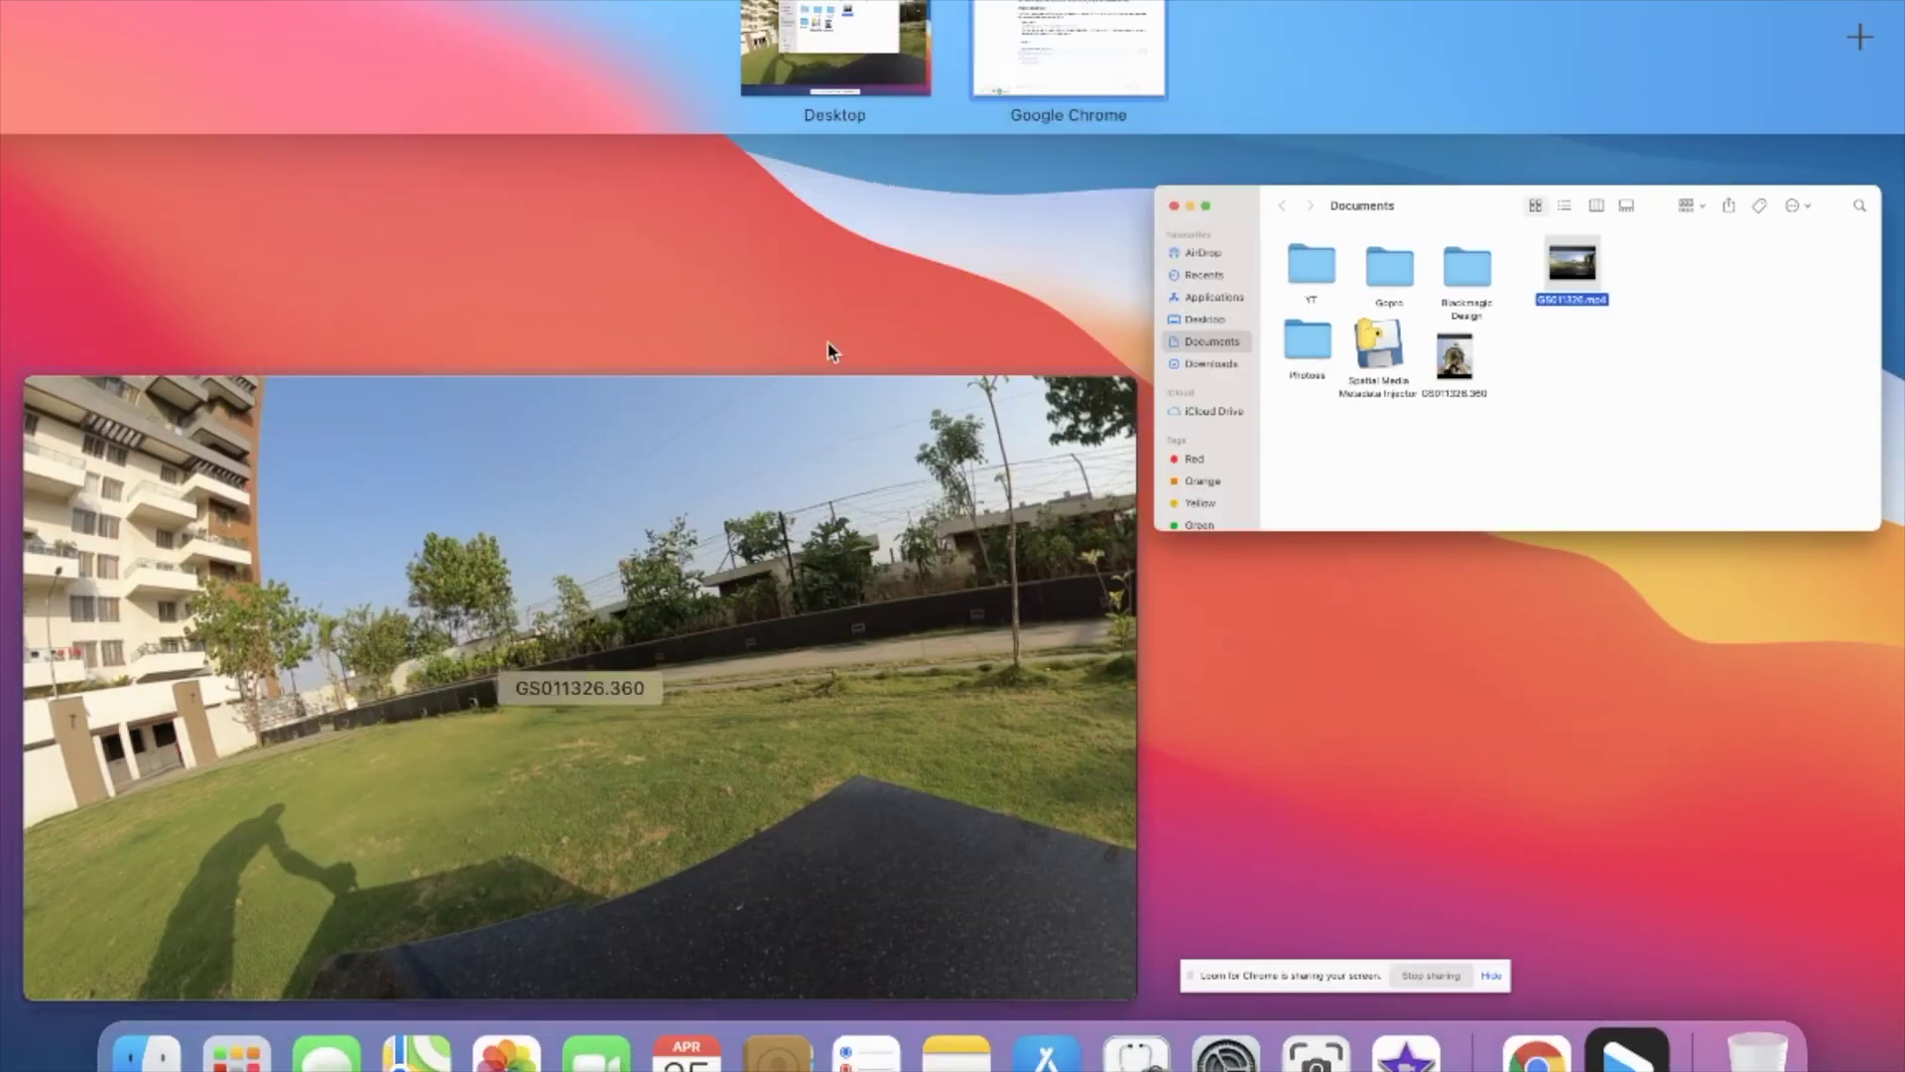
{"action": "left_click", "coordinate": [1449, 337]}
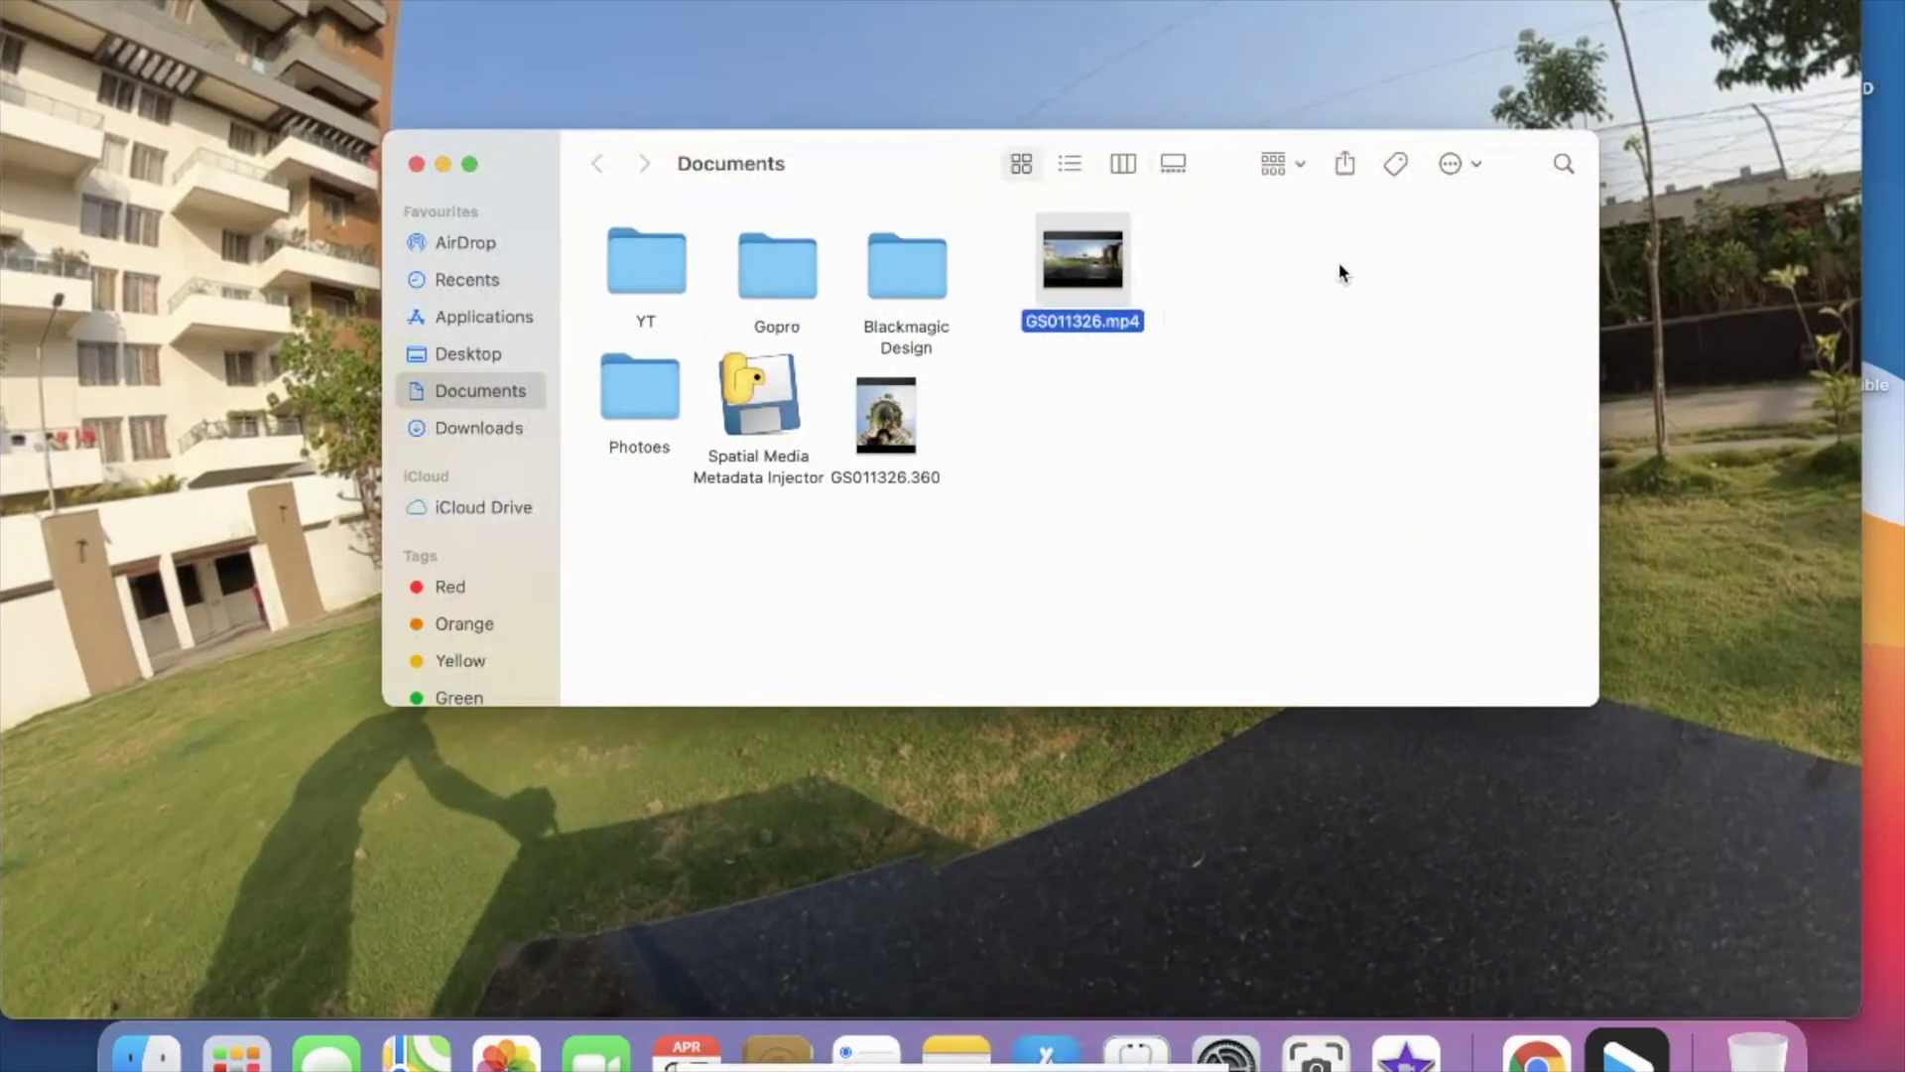
{"action": "left_click", "coordinate": [776, 419]}
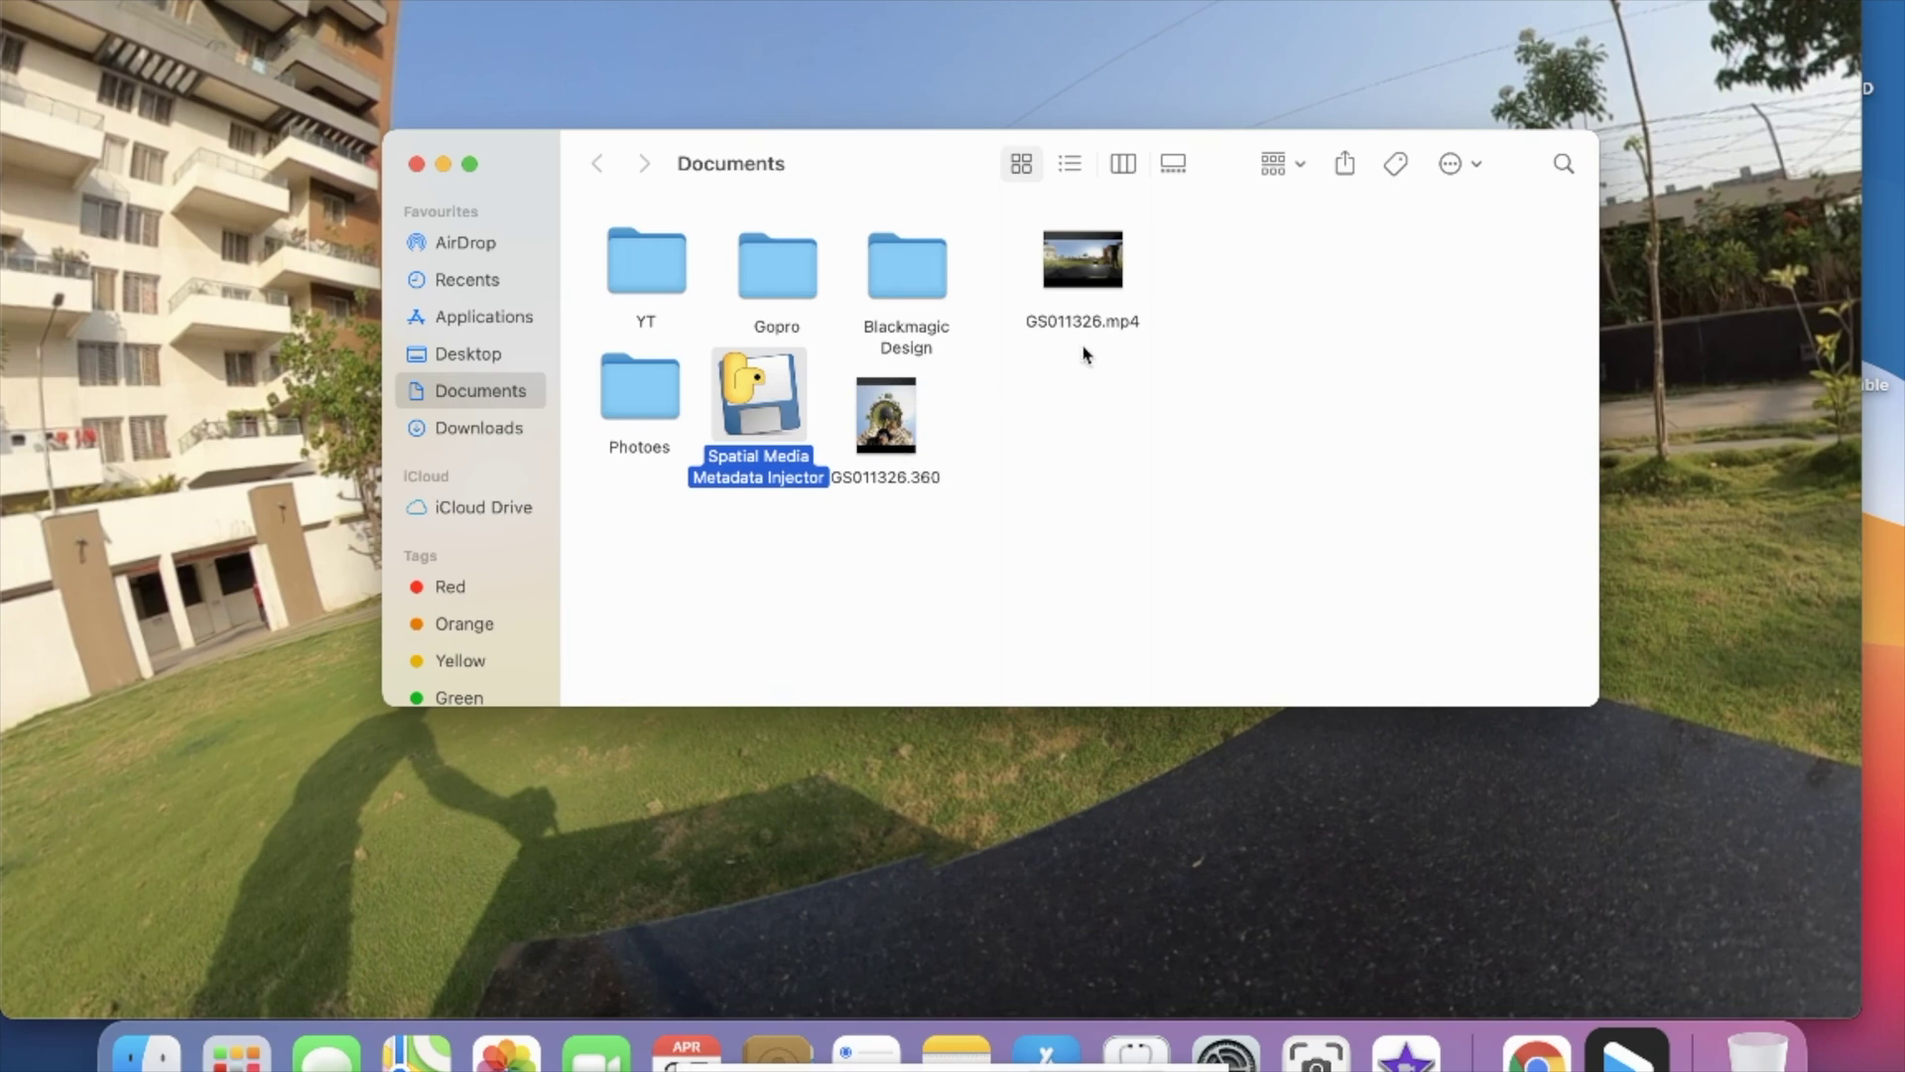
{"action": "double_click", "coordinate": [781, 428]}
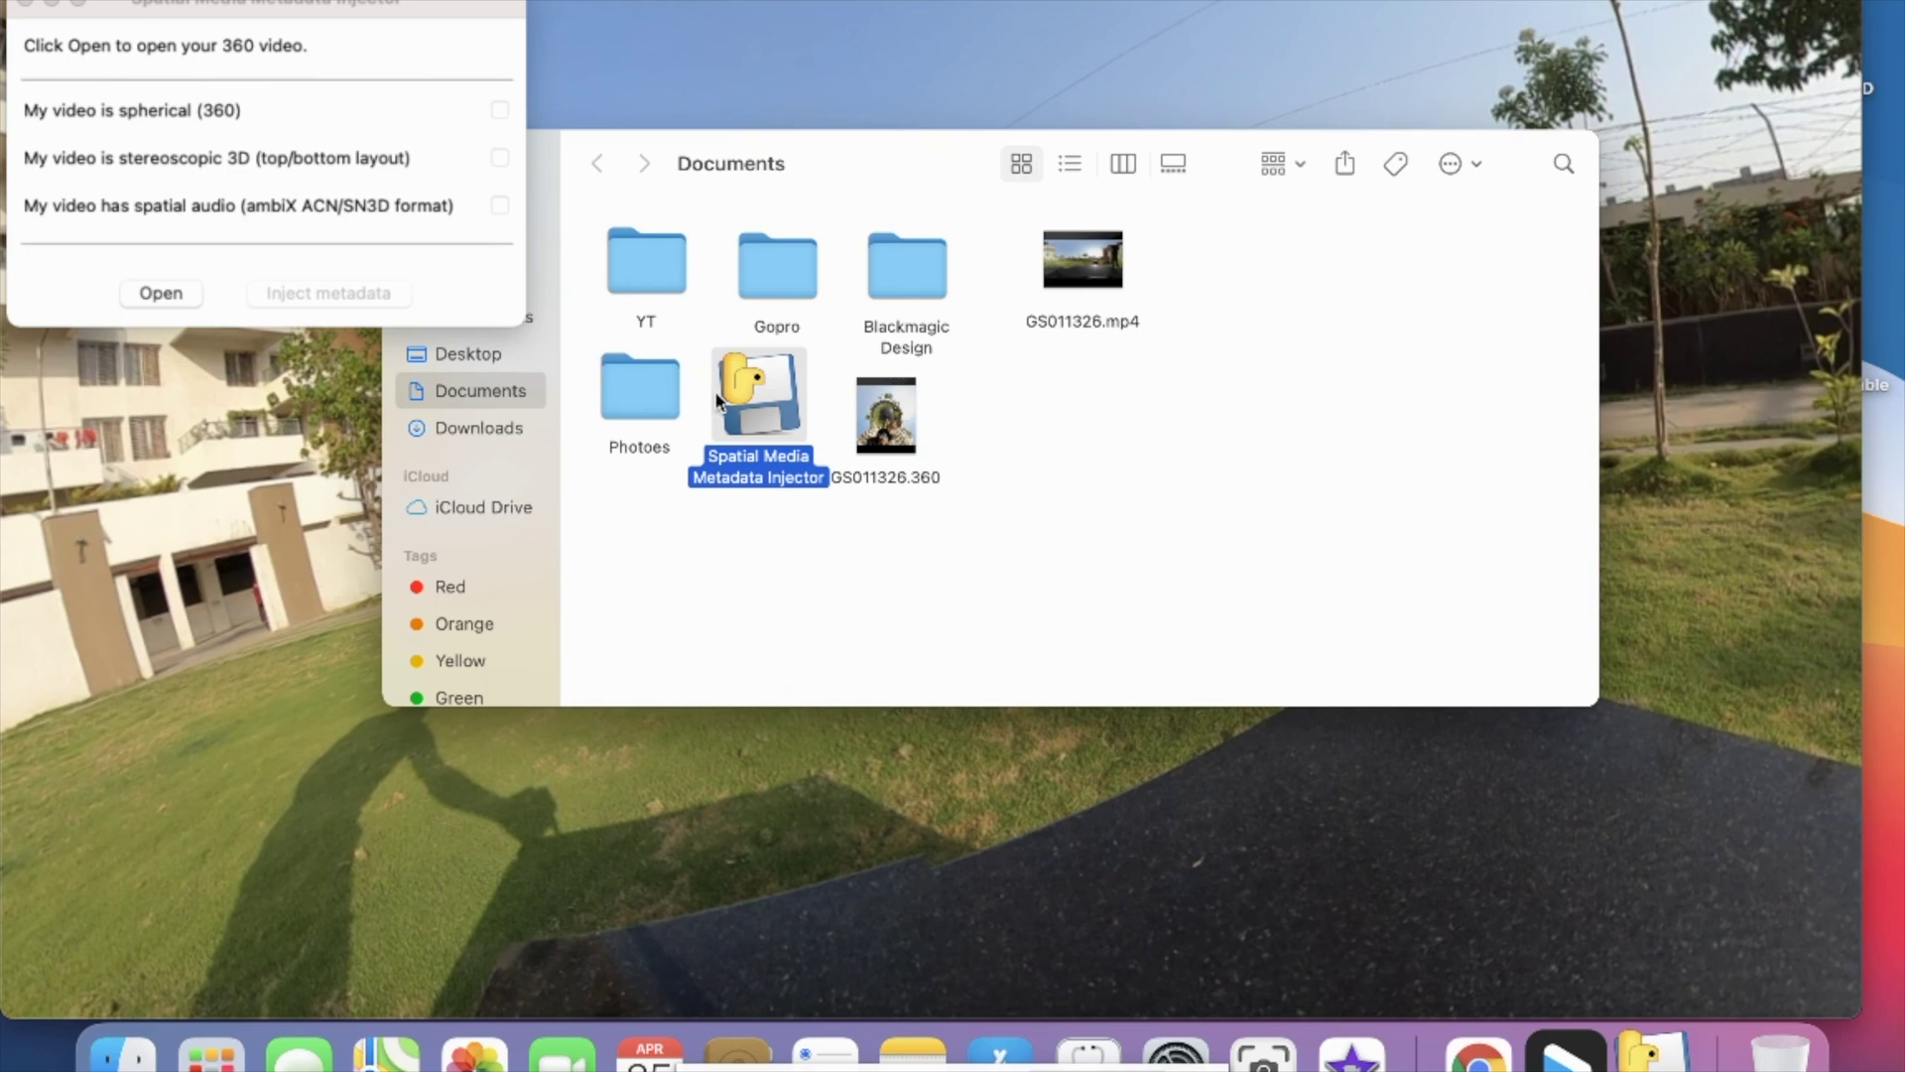
{"action": "left_click", "coordinate": [496, 287]}
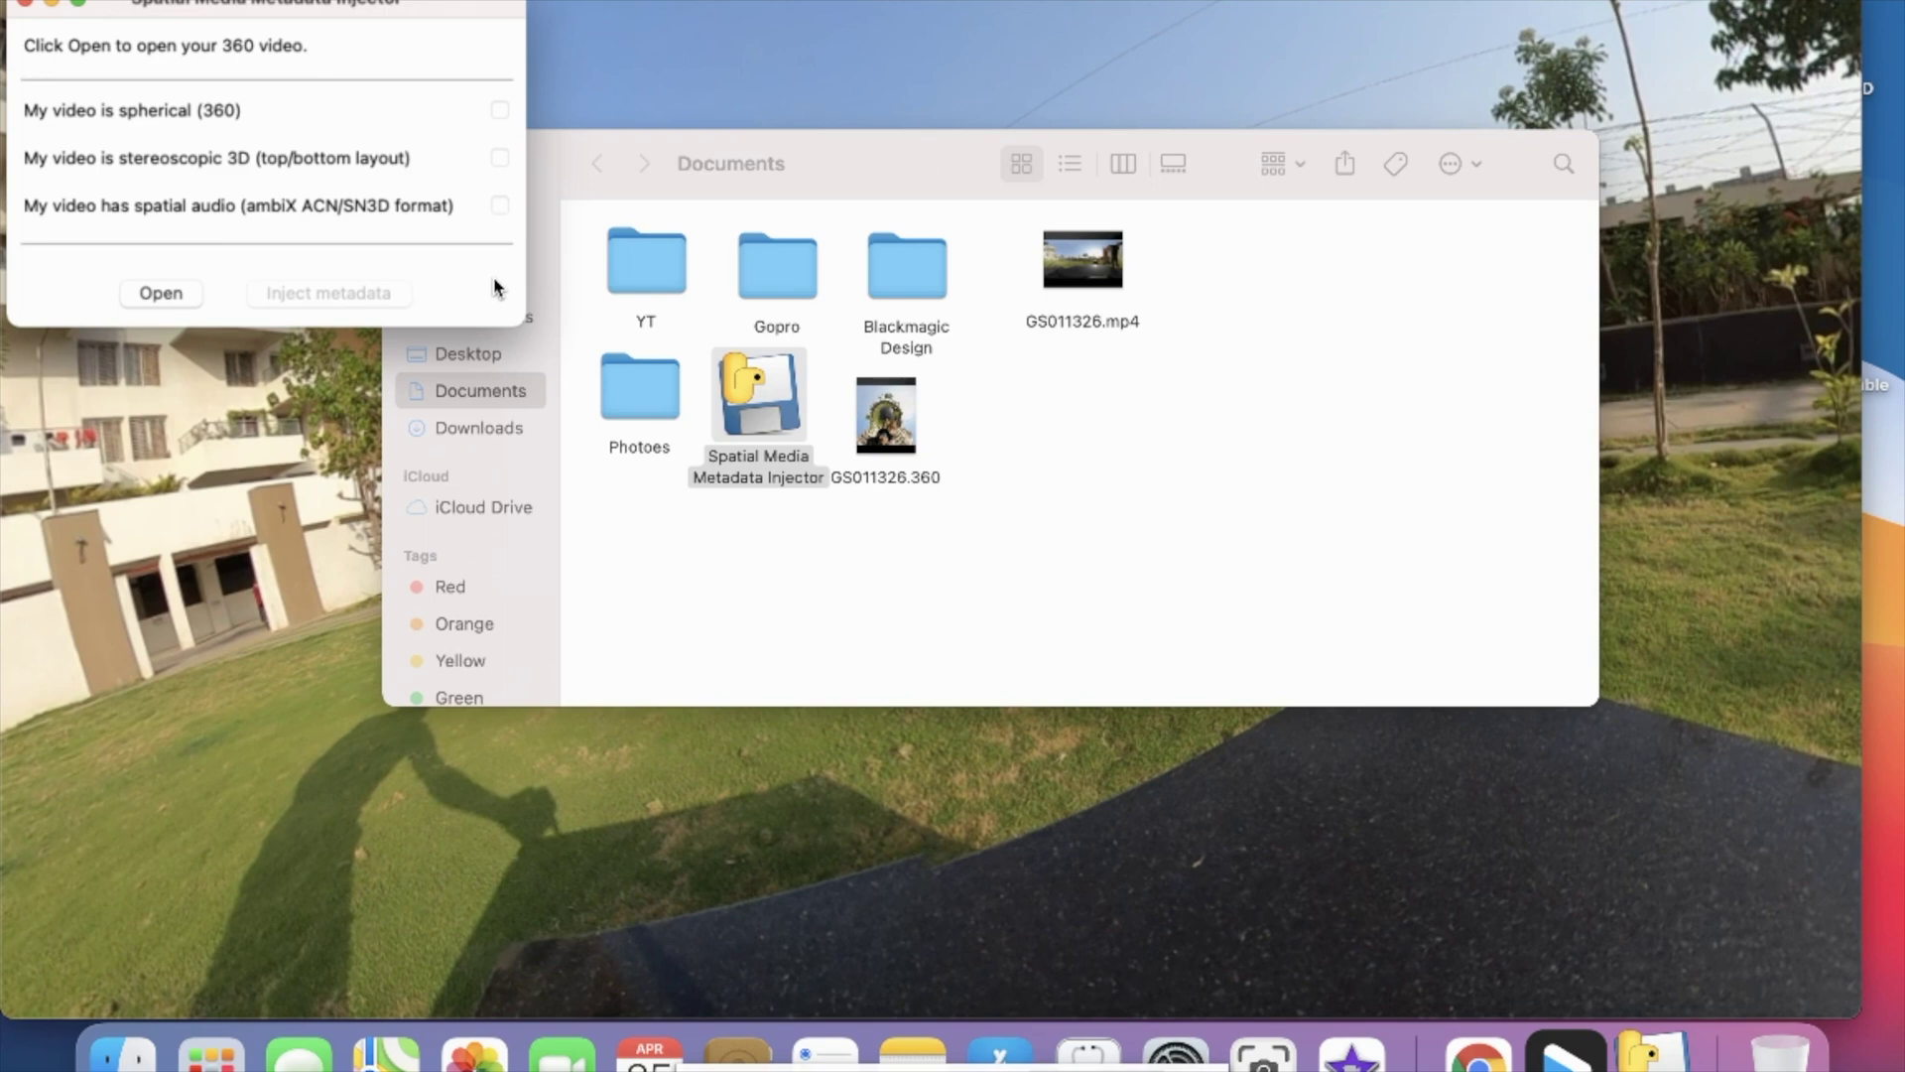
- Load GS011326.mp4 from Documents and inject spherical (360) metadata, saving the result as GS011326_injected.mp4 in Documents
{"action": "left_click", "coordinate": [161, 294]}
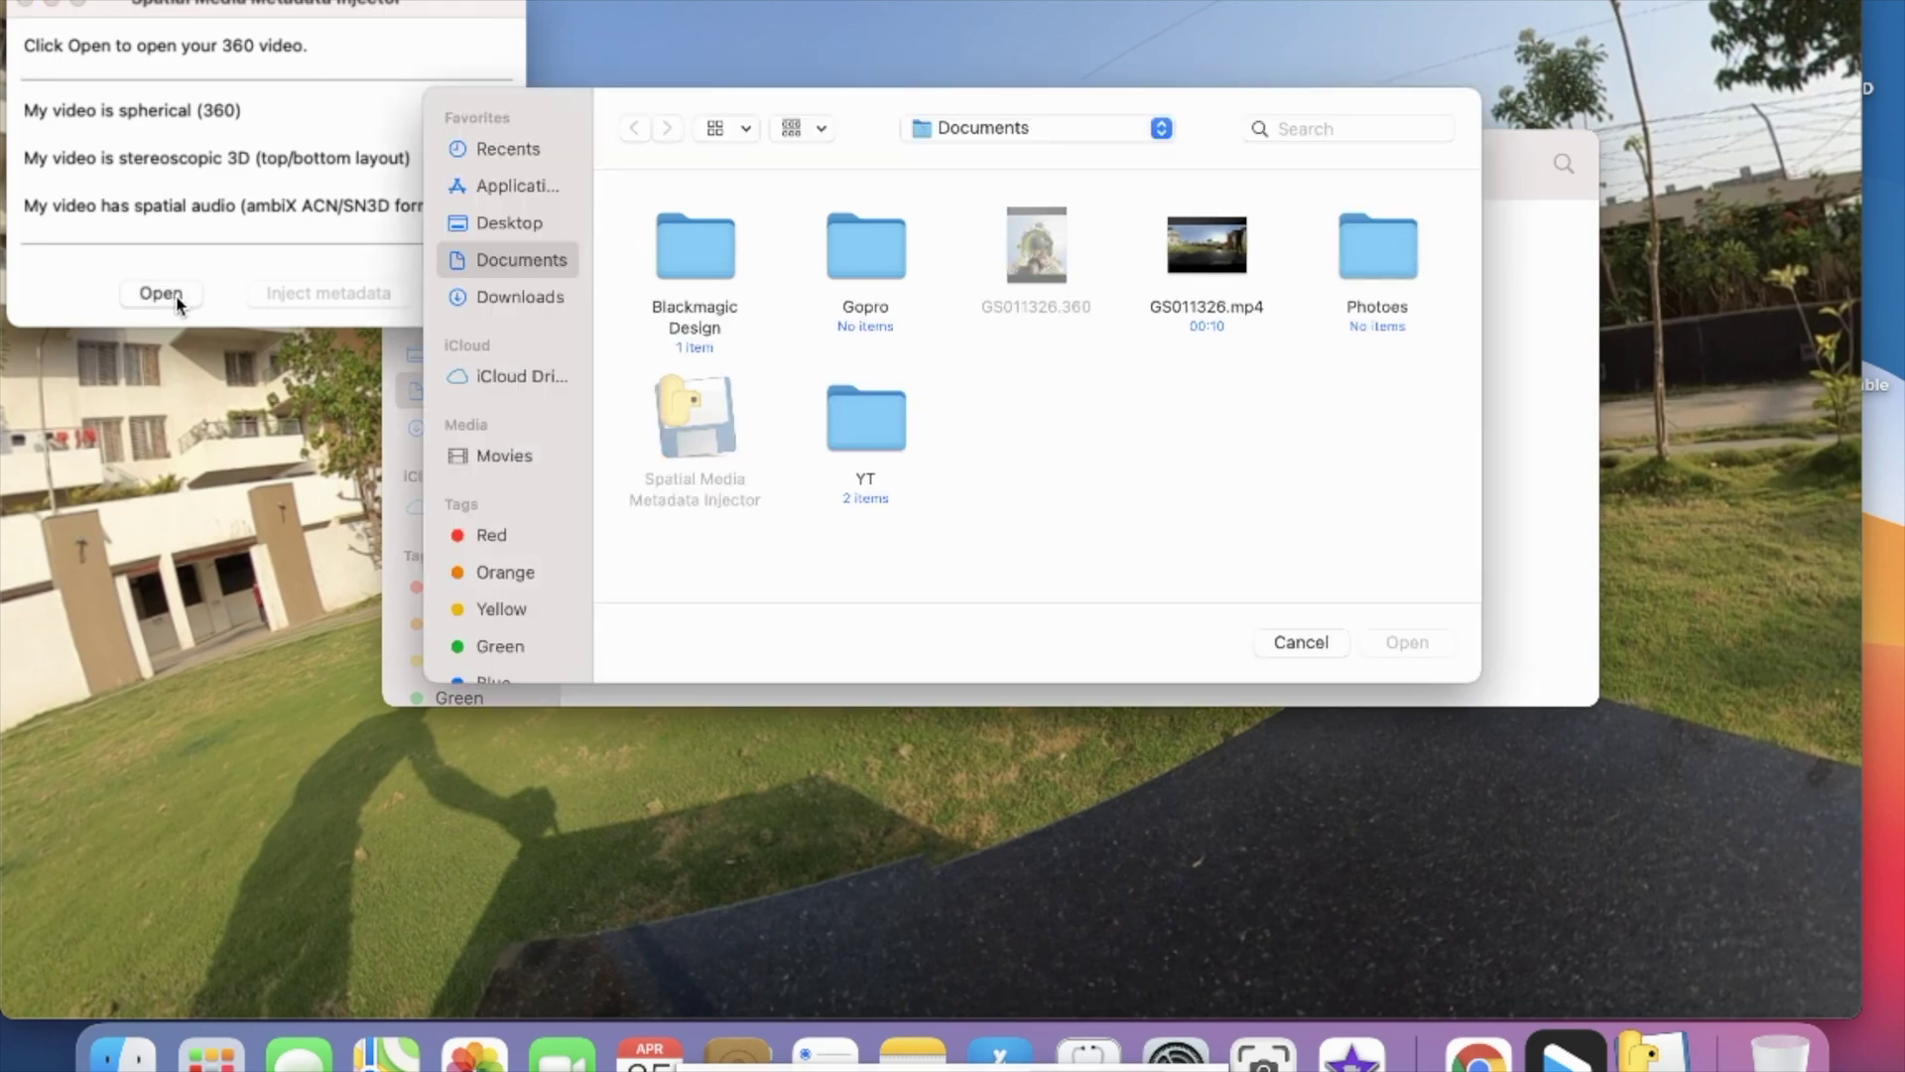
{"action": "left_click", "coordinate": [1231, 273]}
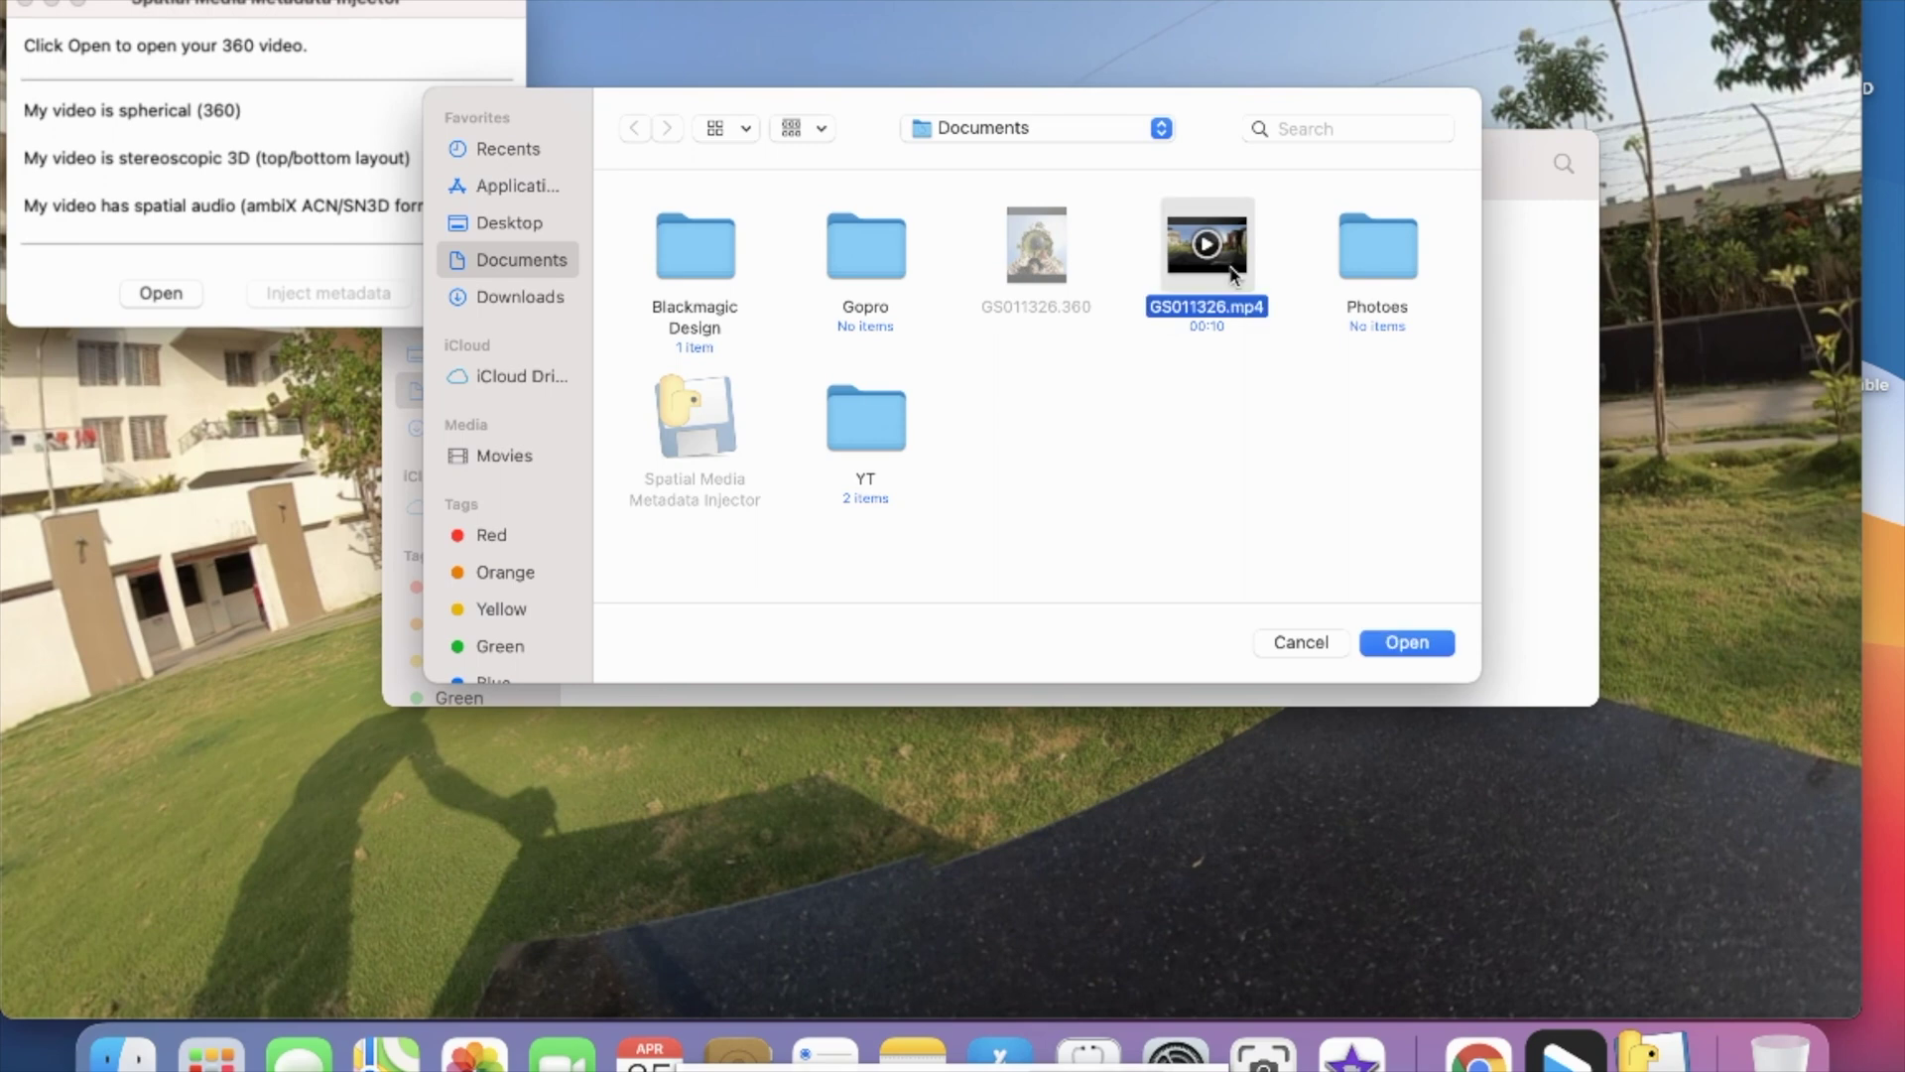
{"action": "double_click", "coordinate": [1231, 273]}
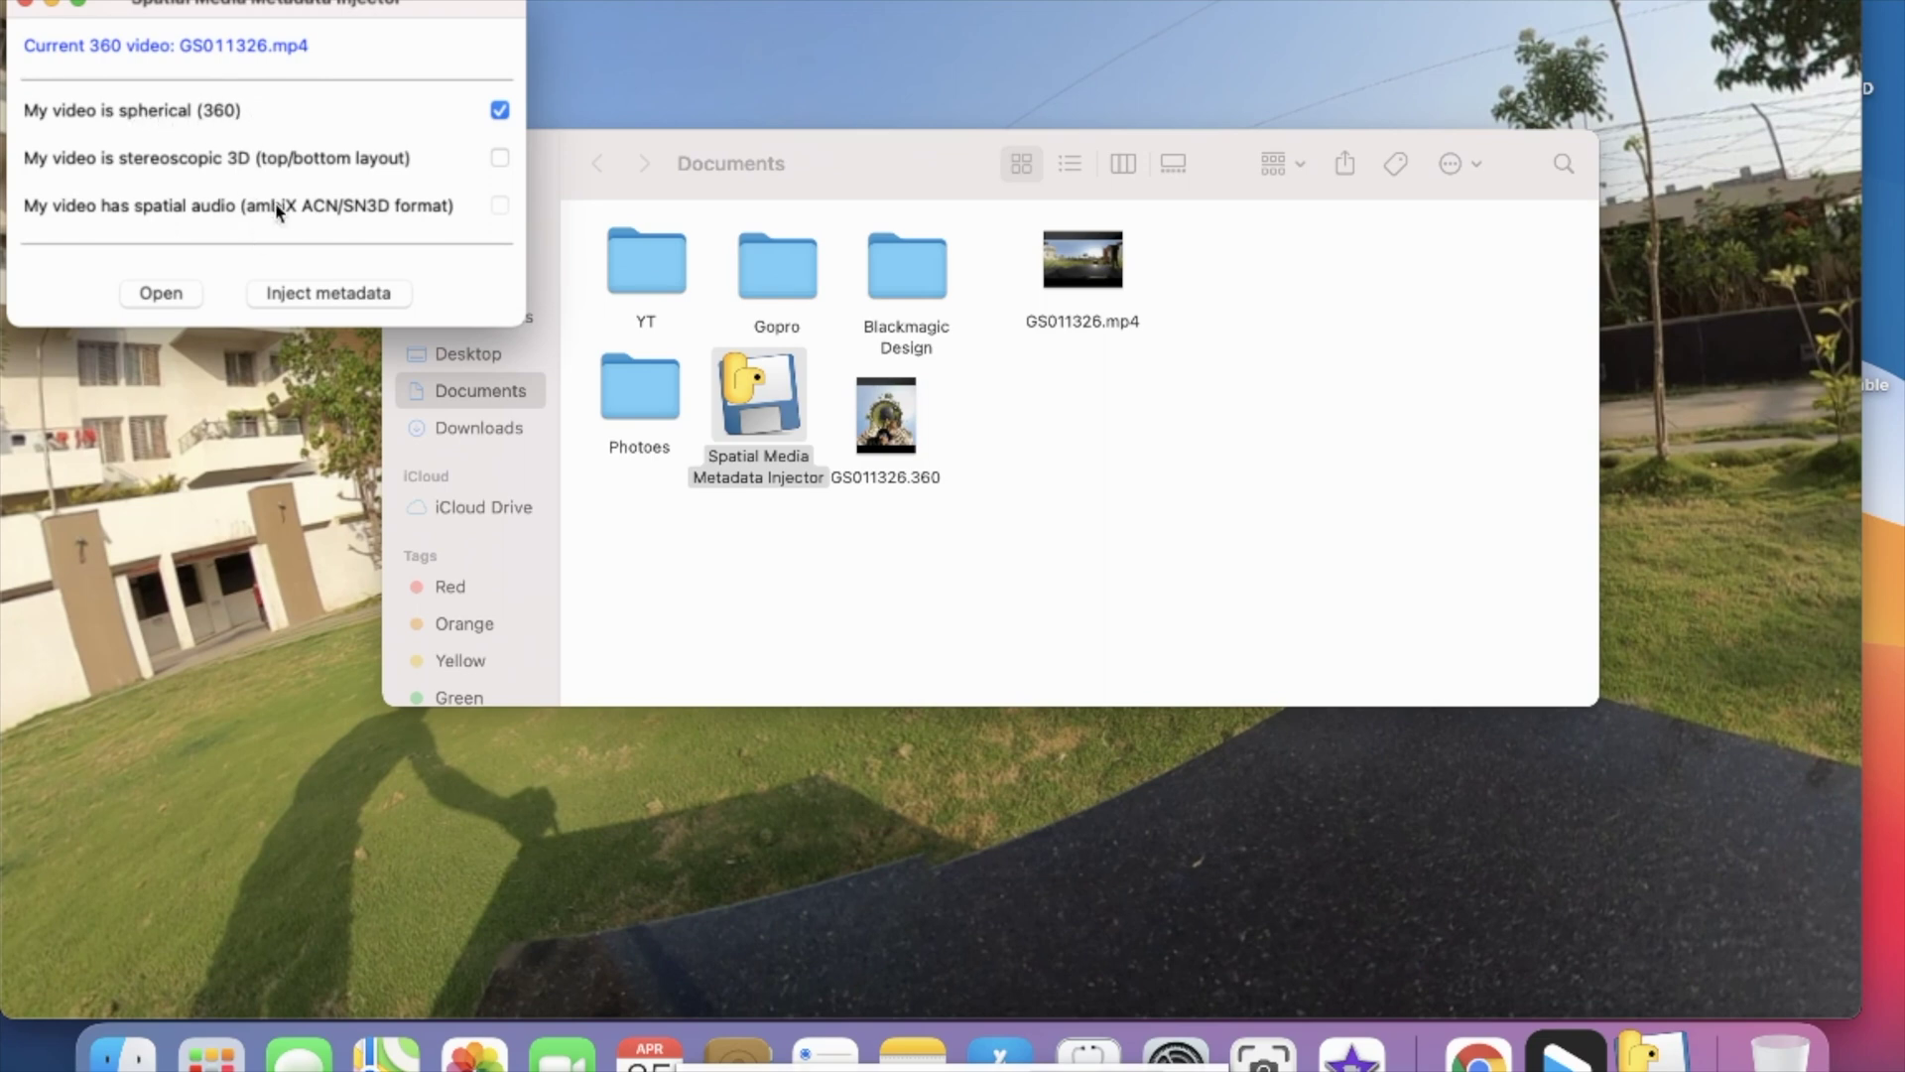
{"action": "left_click", "coordinate": [349, 295]}
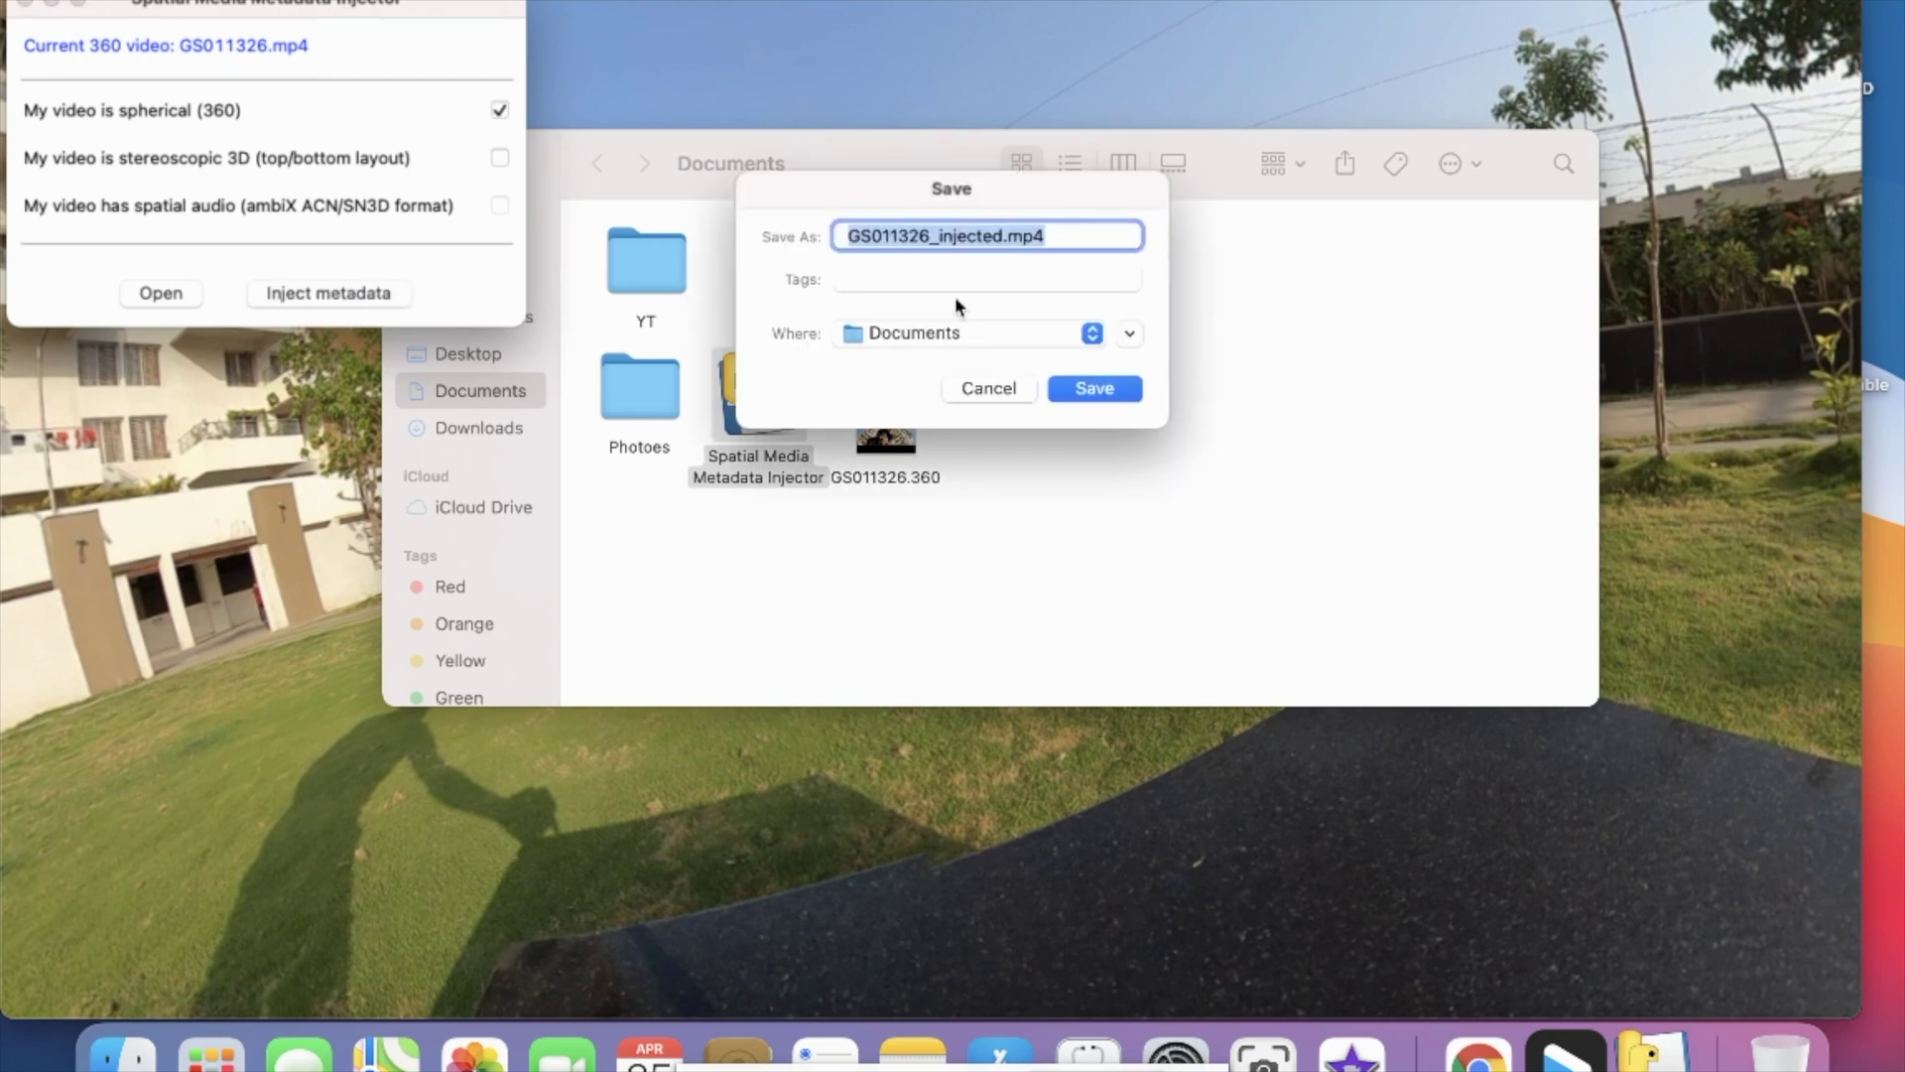
{"action": "left_click", "coordinate": [1100, 395]}
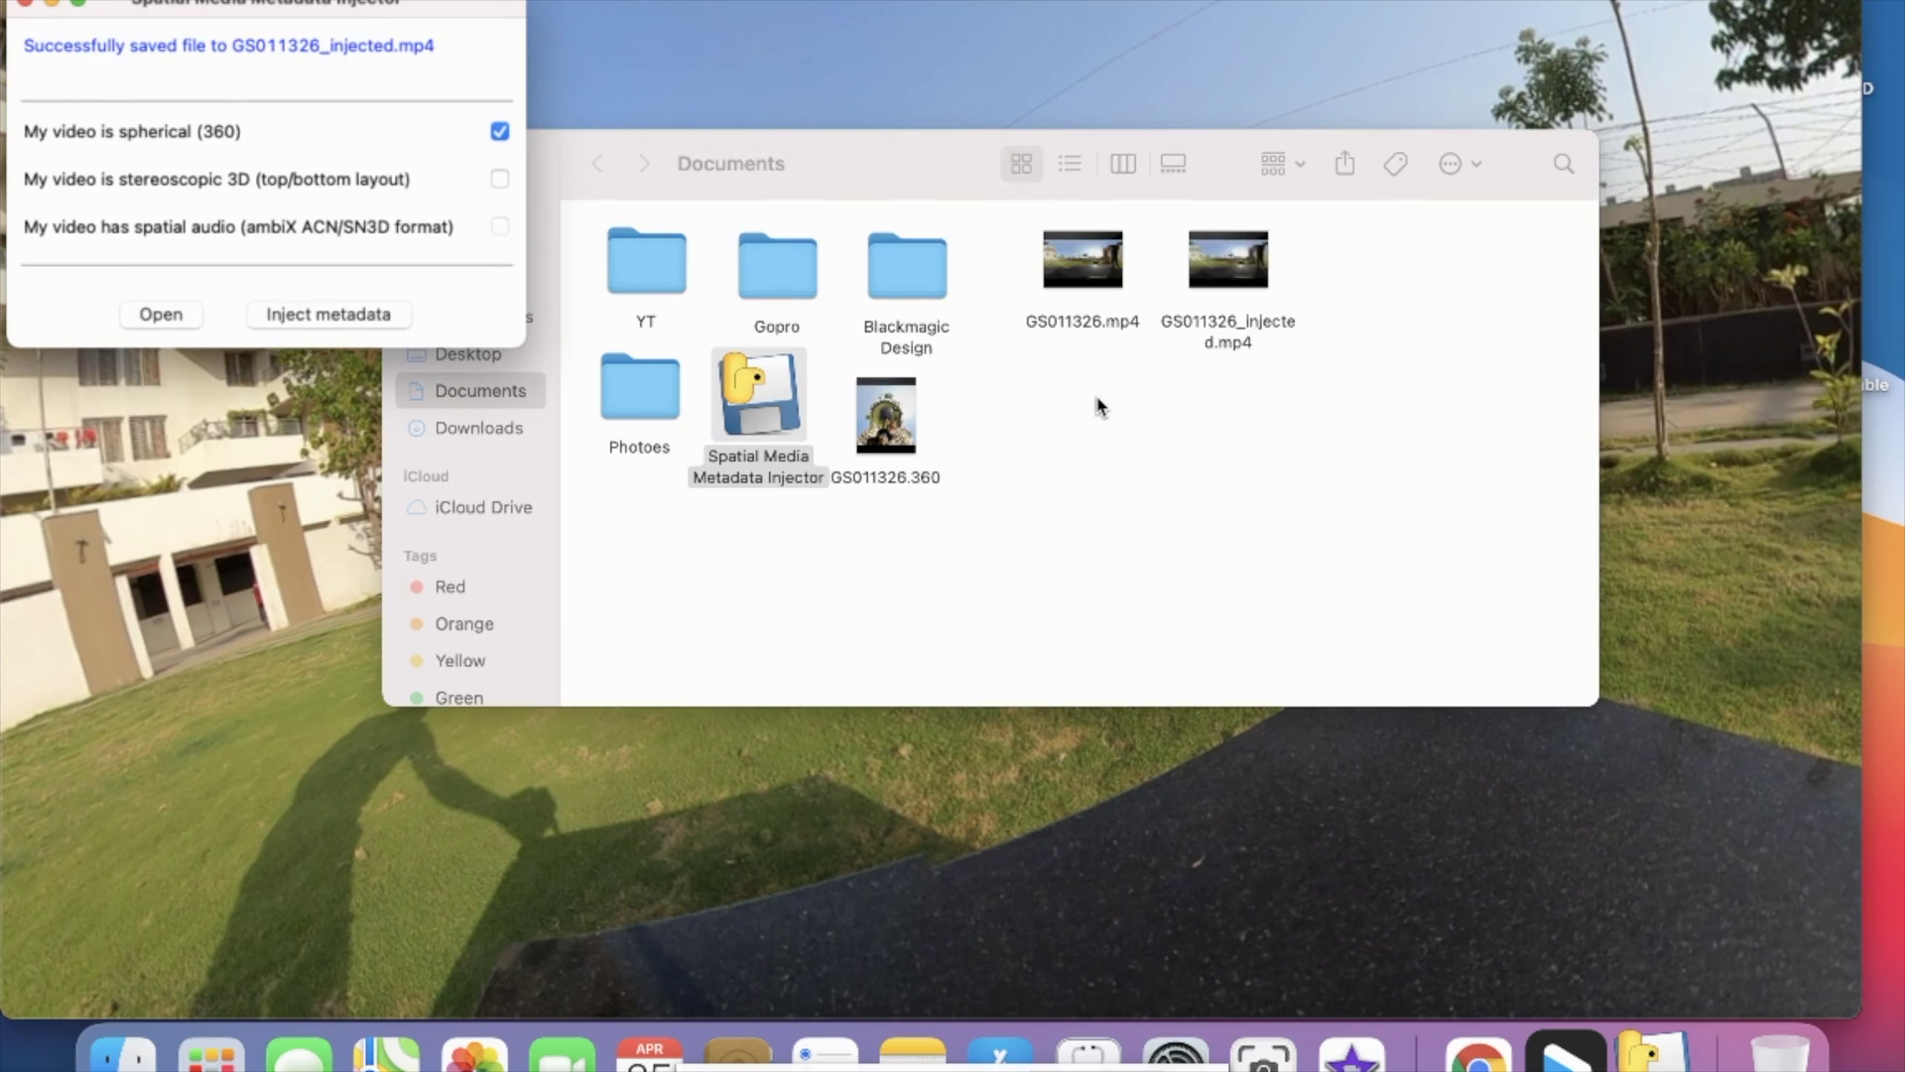
- Select GS011326_injected.mp4 in Documents, and bring the Spatial Media Metadata Injector window back to the front
{"action": "left_click", "coordinate": [1262, 284]}
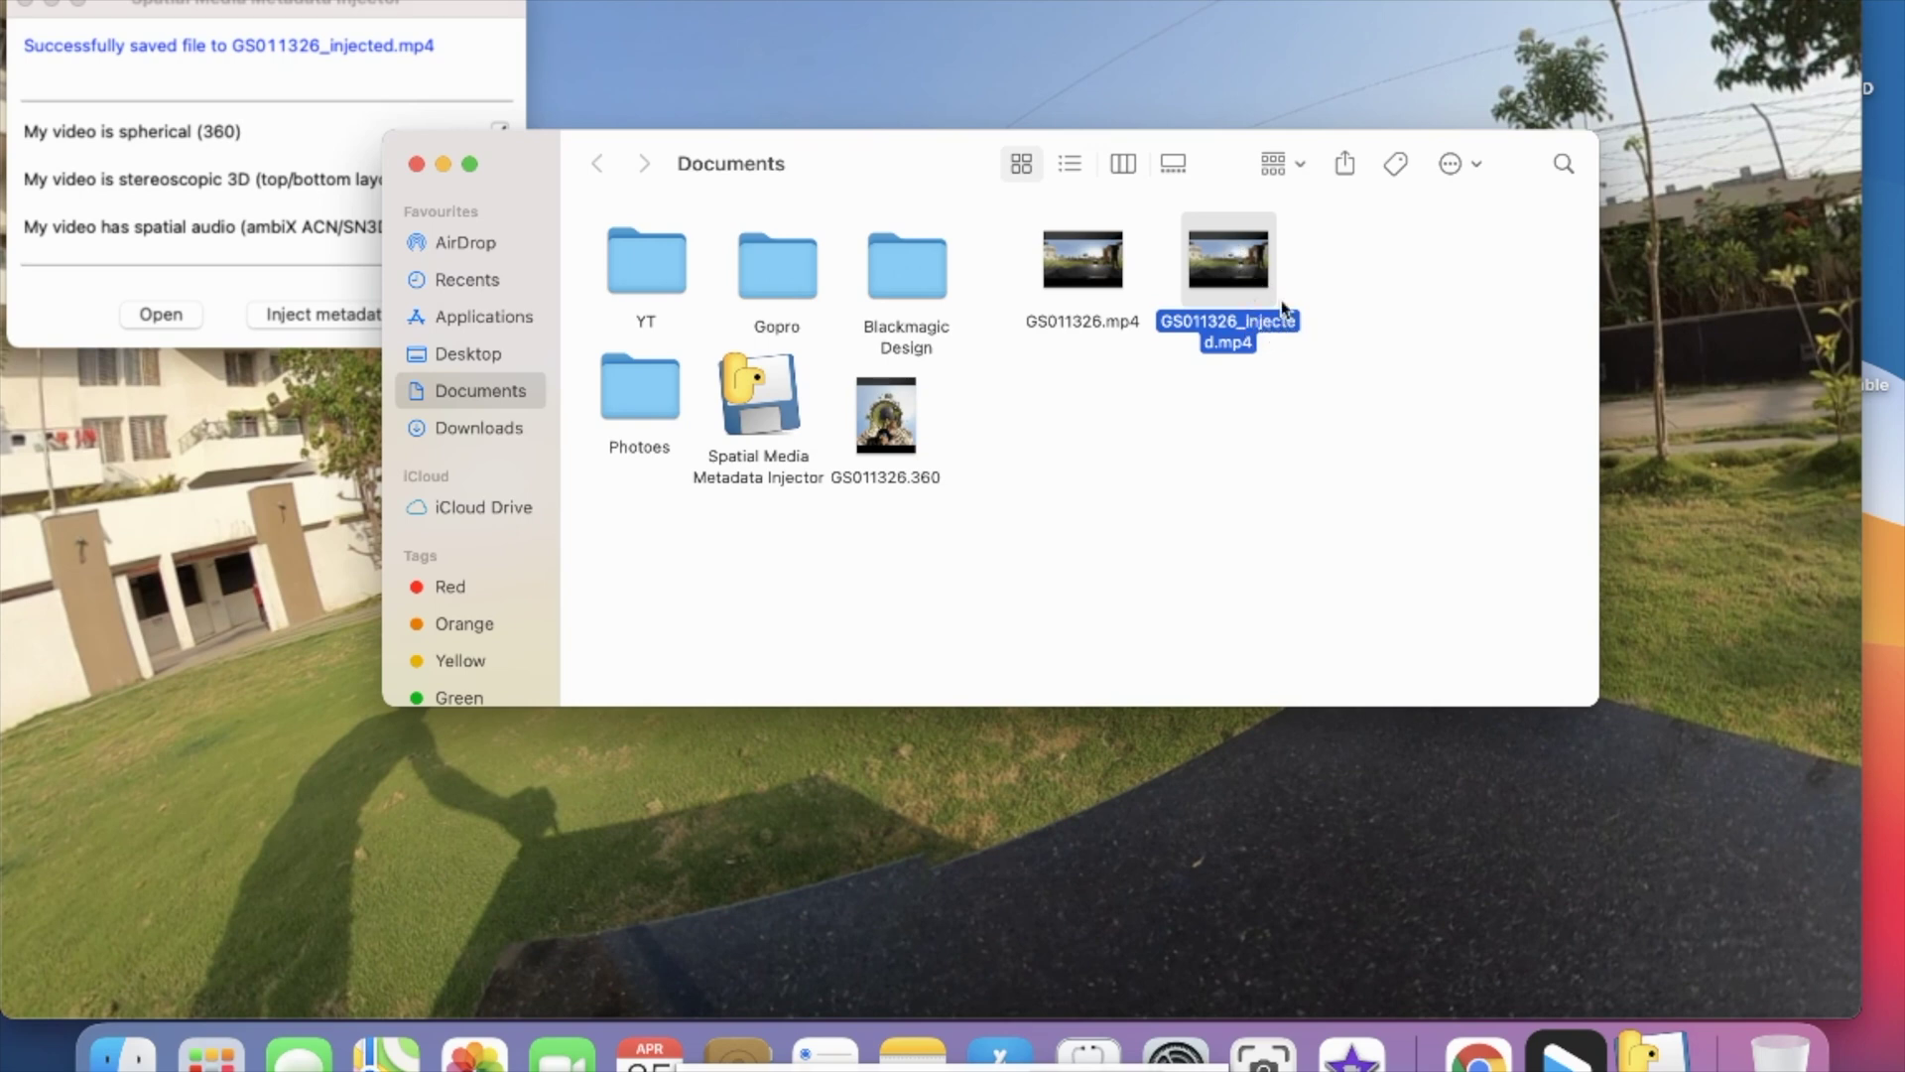
{"action": "mouse_move", "coordinate": [1259, 276]}
{"action": "left_click", "coordinate": [323, 131]}
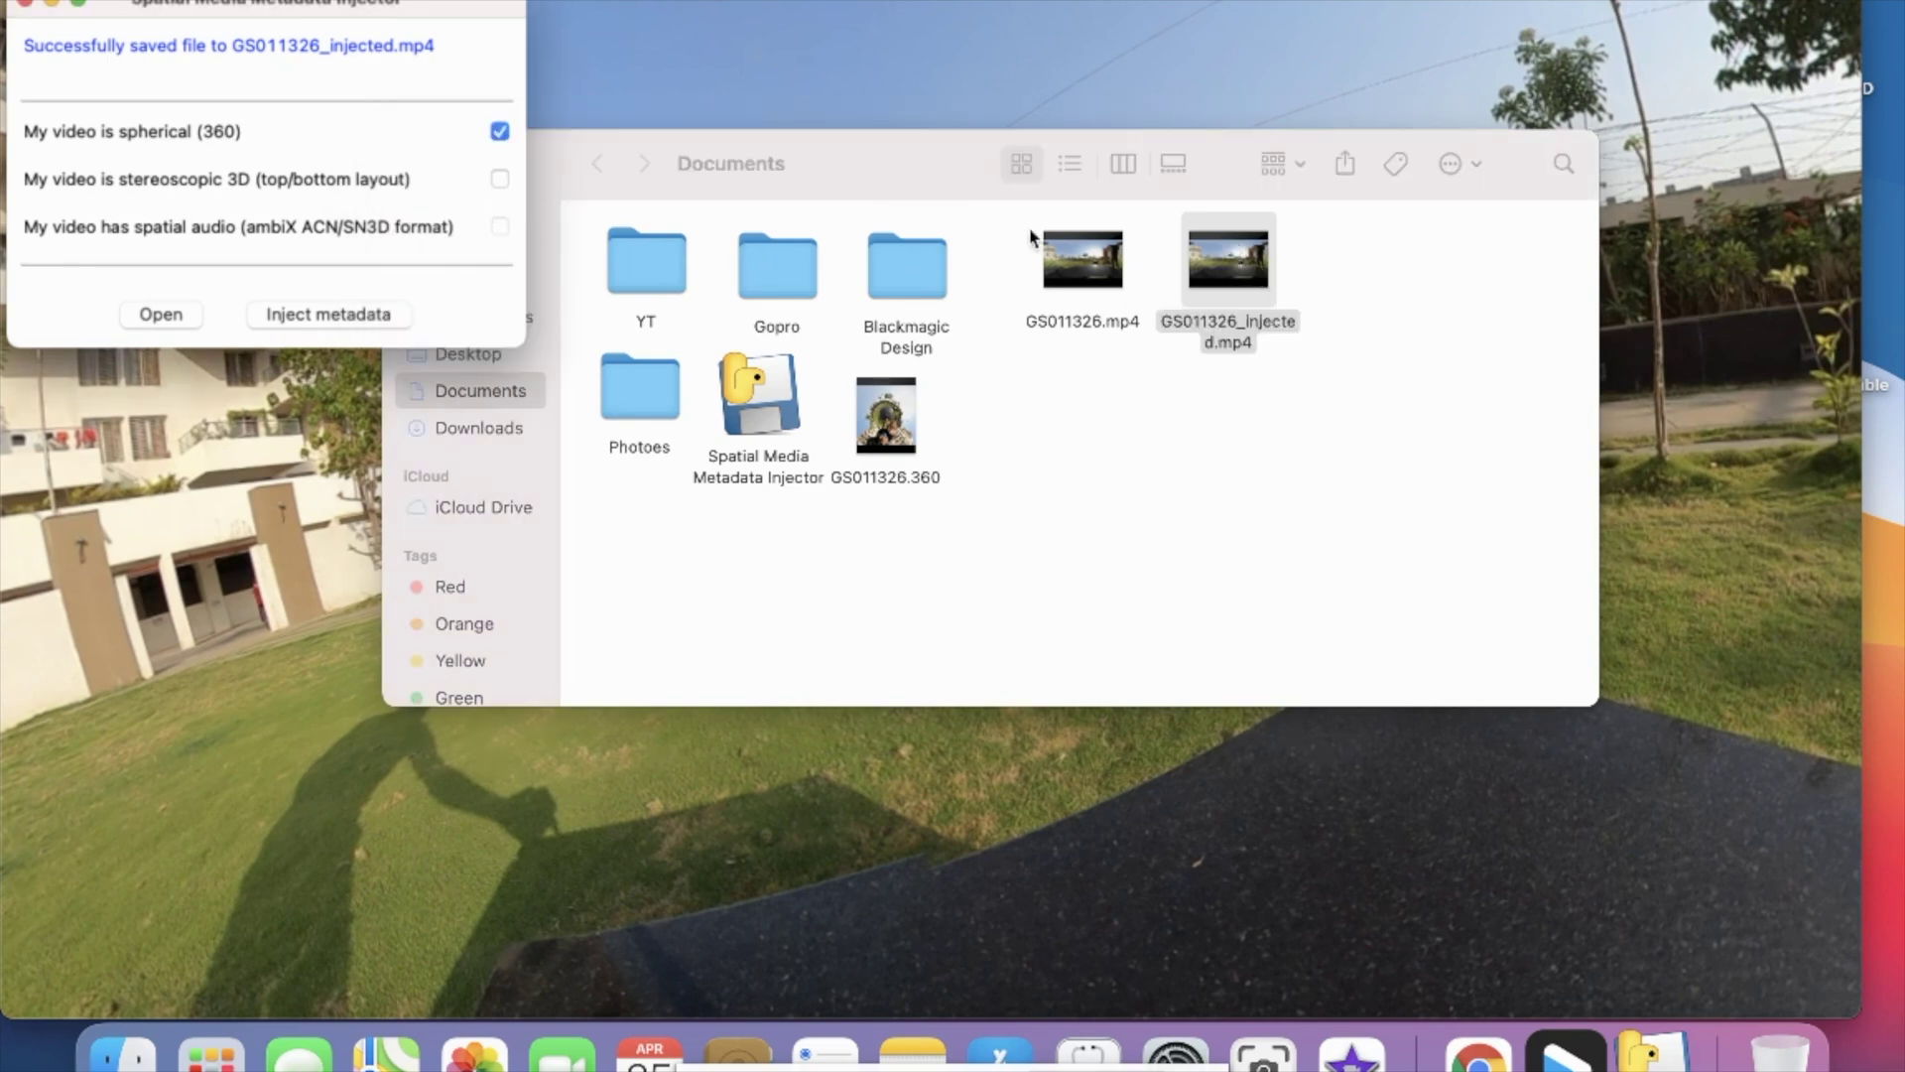
- Select the original GS011326.mp4 and the GS011326_injected.mp4 file in turn in Documents to compare them
{"action": "mouse_move", "coordinate": [1092, 278]}
{"action": "left_click", "coordinate": [1104, 290]}
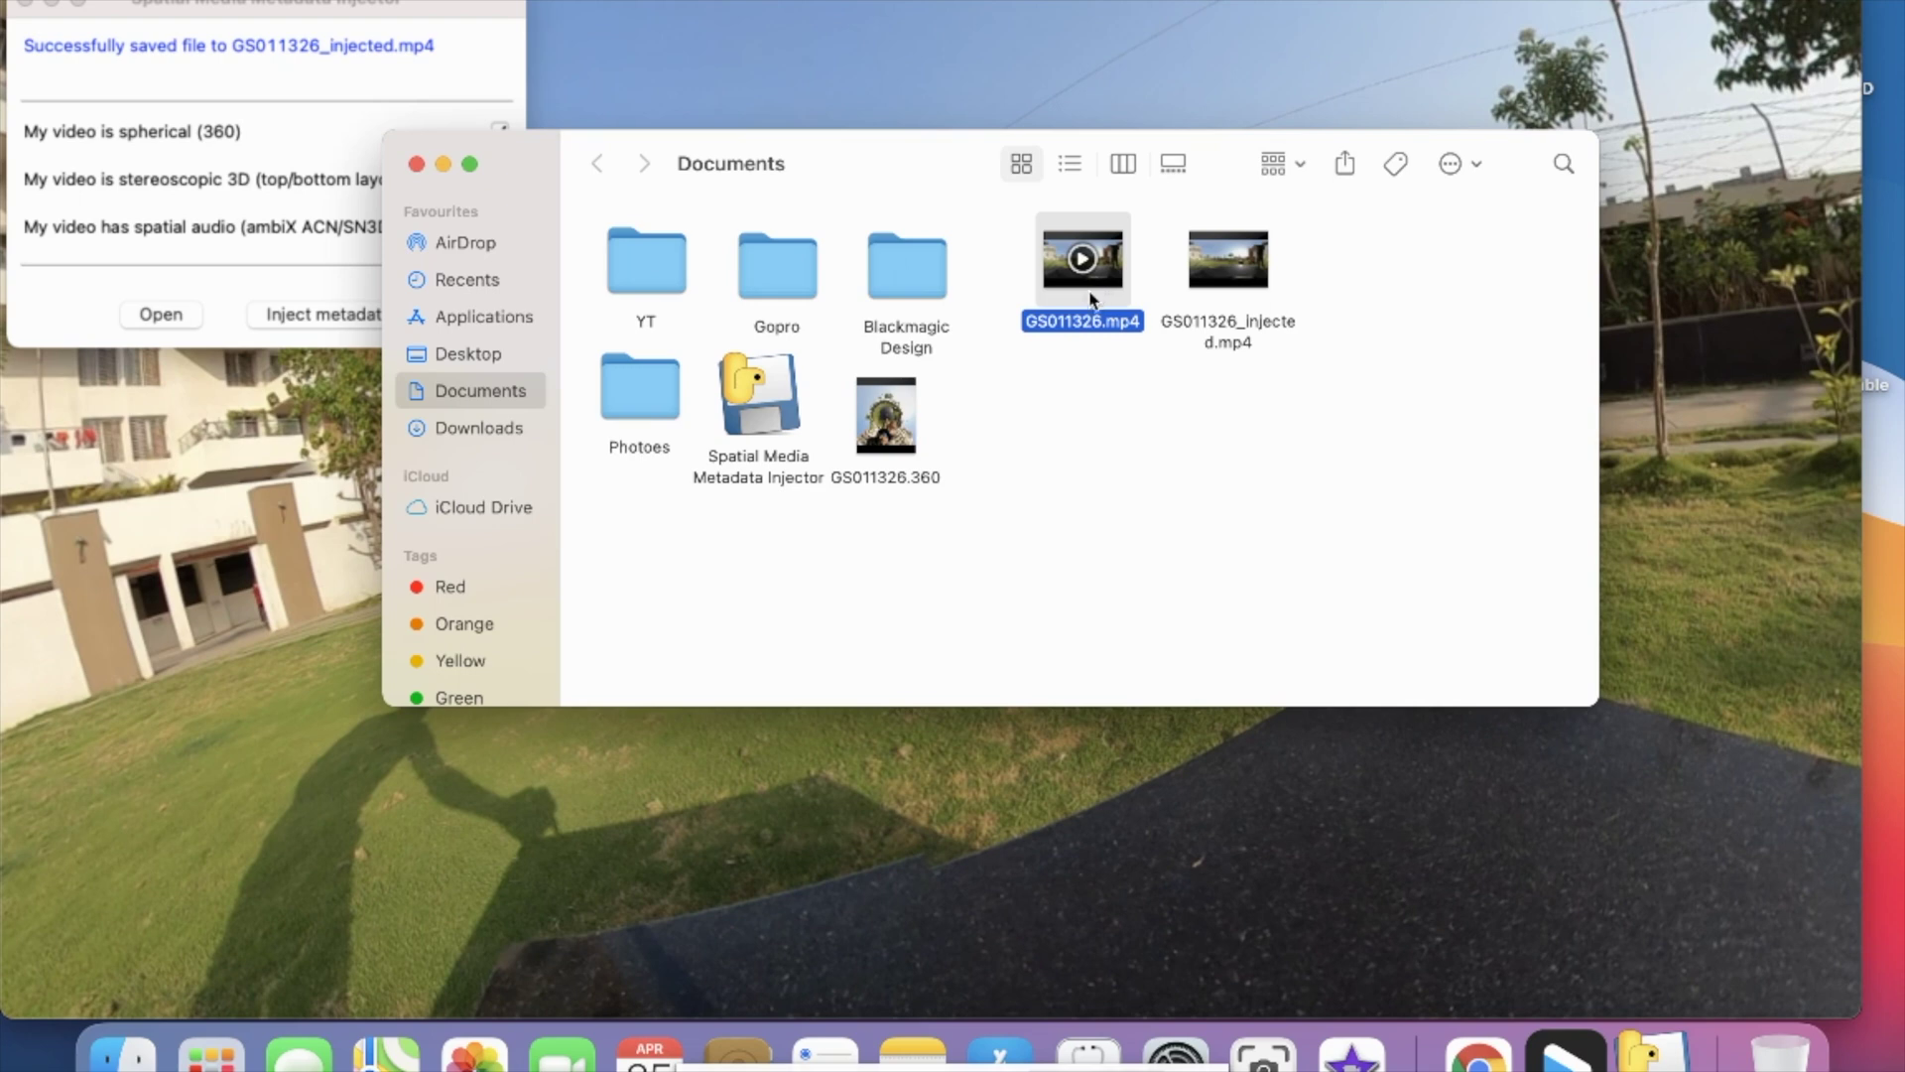
{"action": "left_click", "coordinate": [1208, 285]}
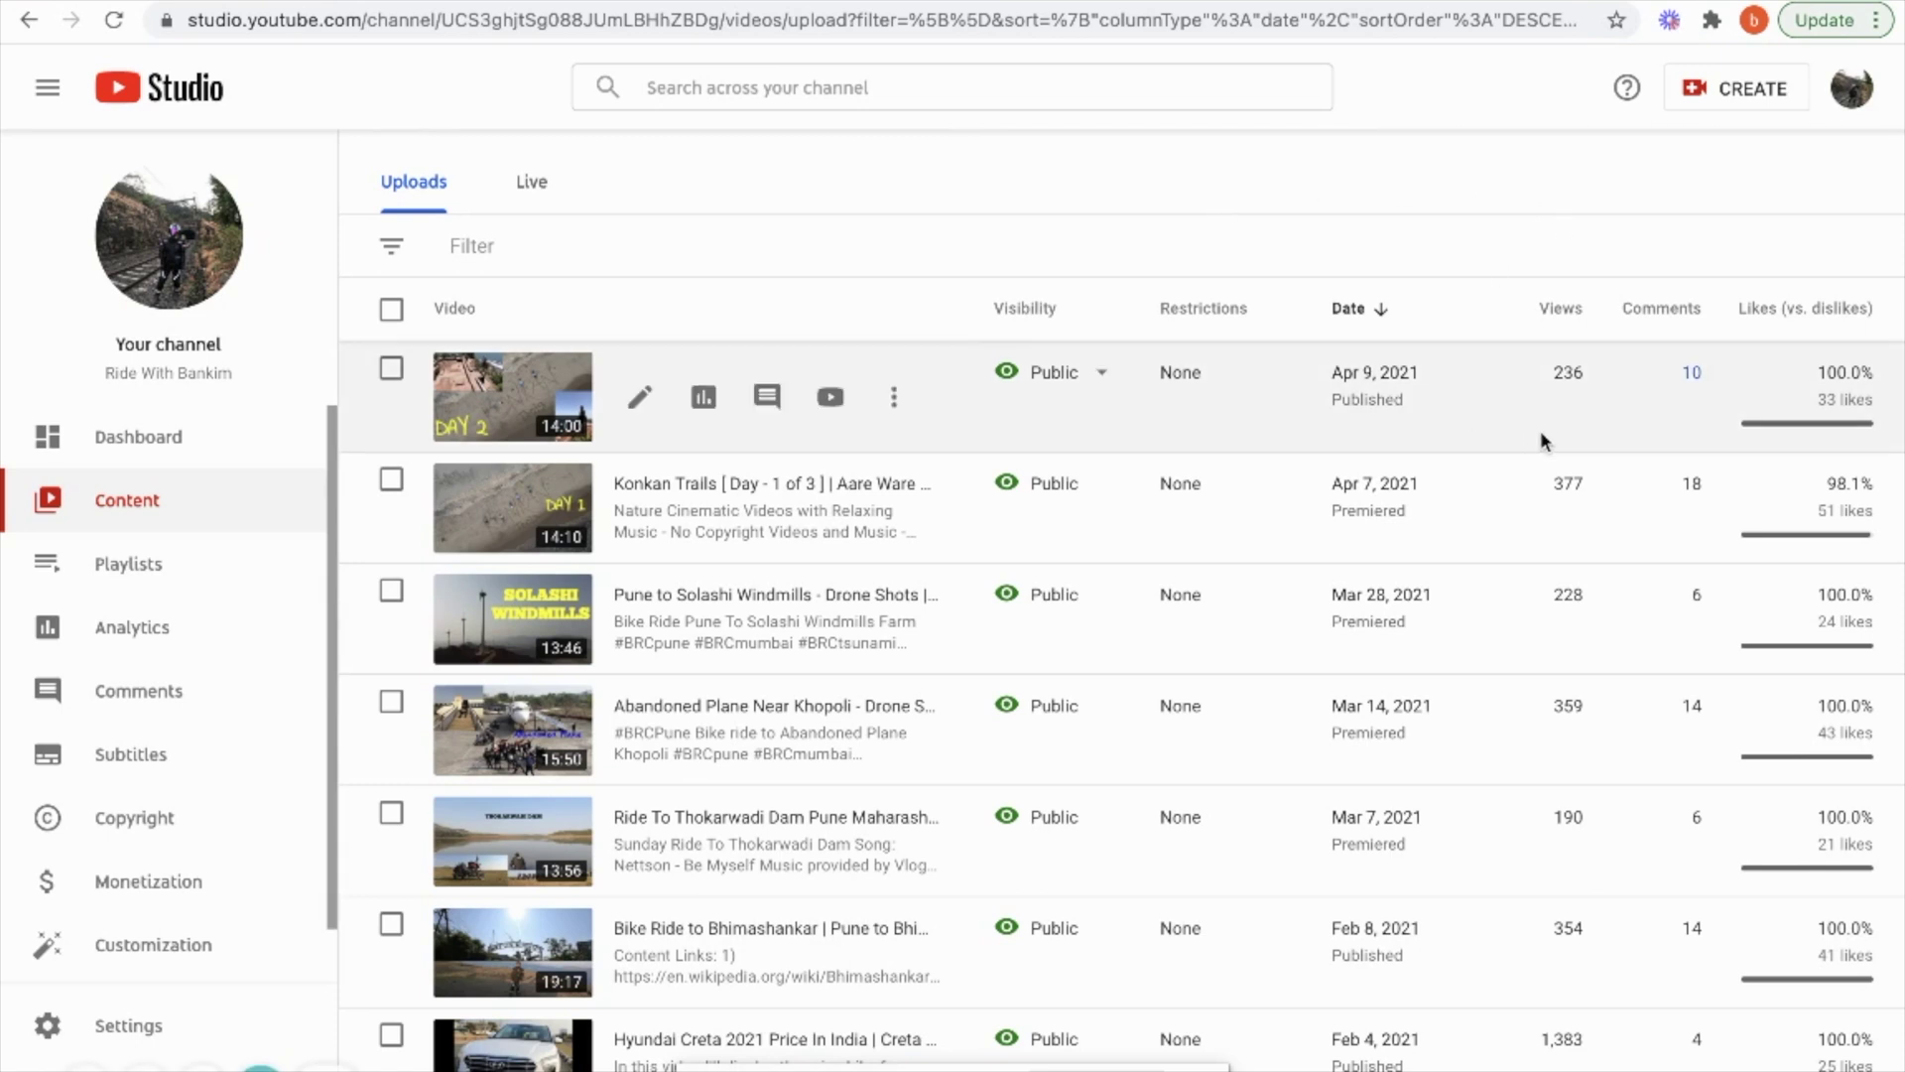
- In YouTube Studio in Chrome, start a new video upload with GS011326_injected.mp4 from Documents
{"action": "left_click", "coordinate": [1764, 99]}
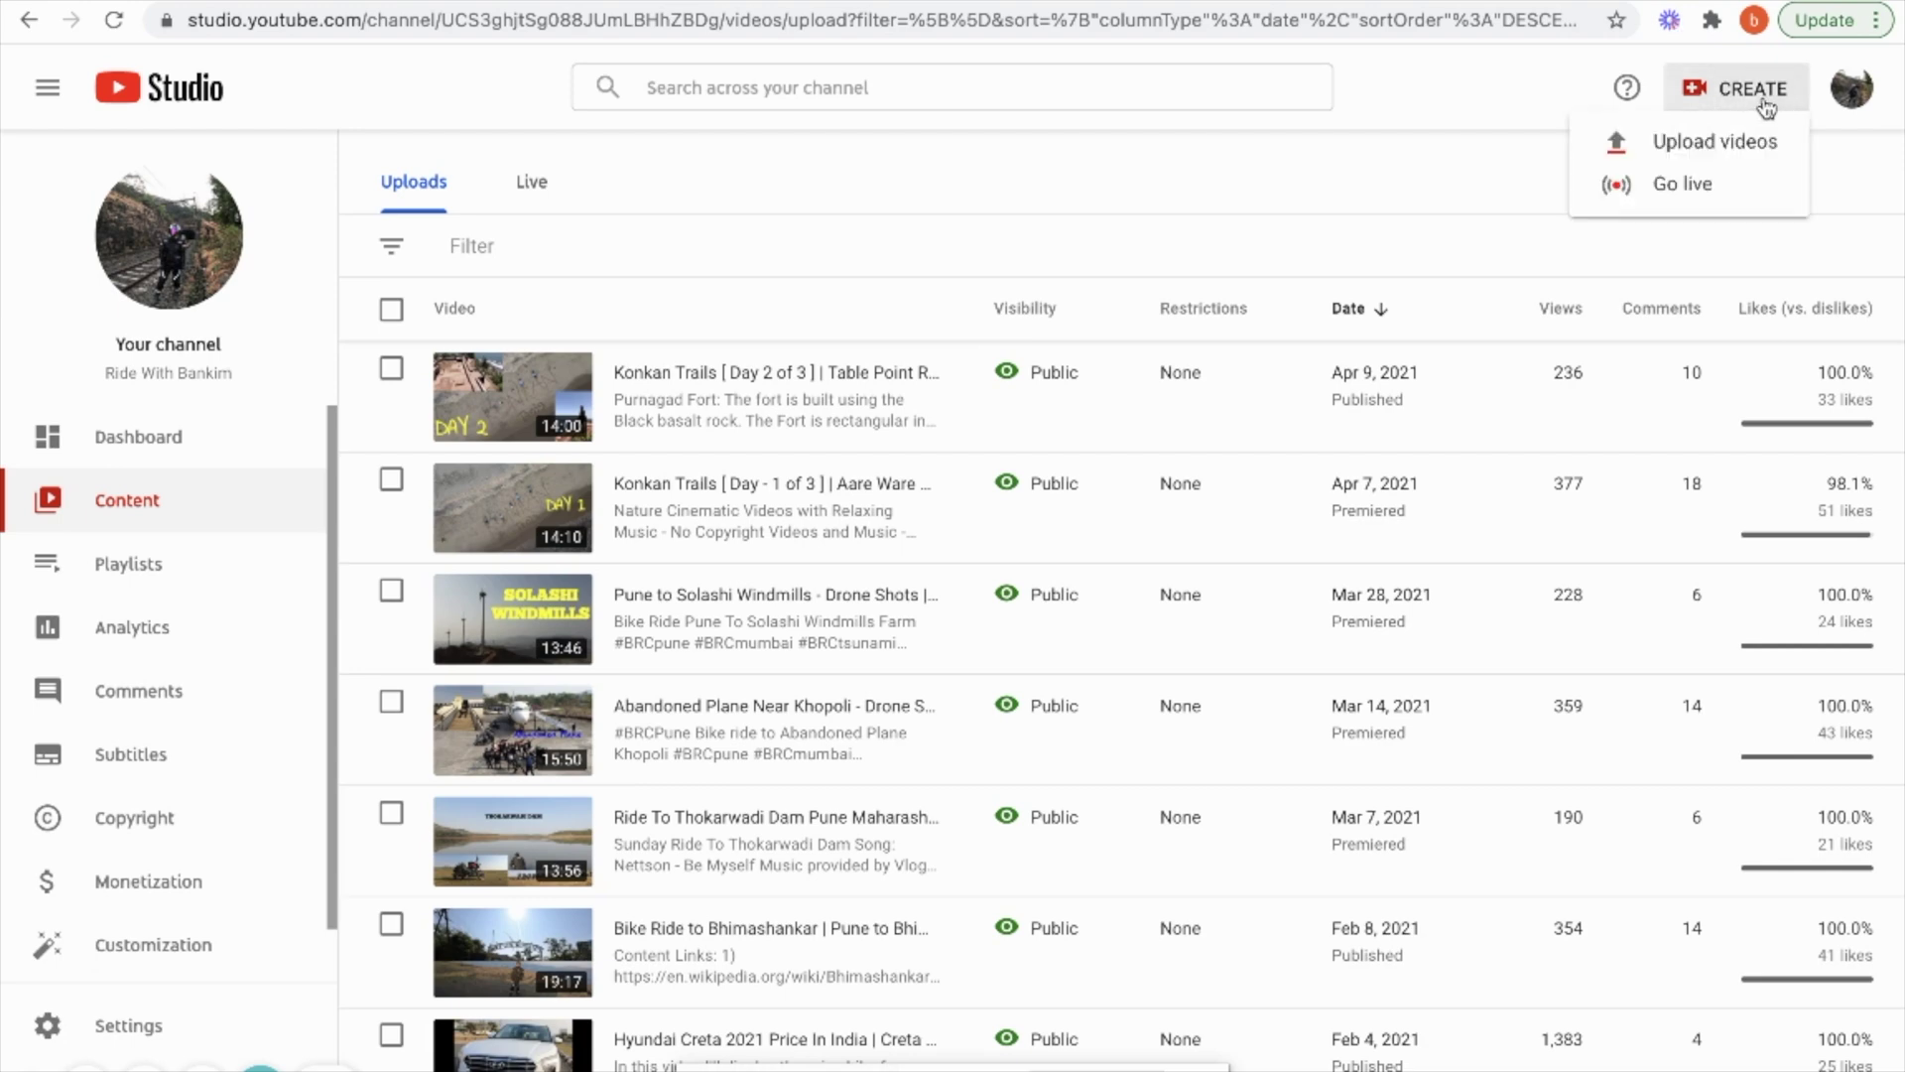
{"action": "left_click", "coordinate": [1710, 144]}
{"action": "left_click", "coordinate": [985, 754]}
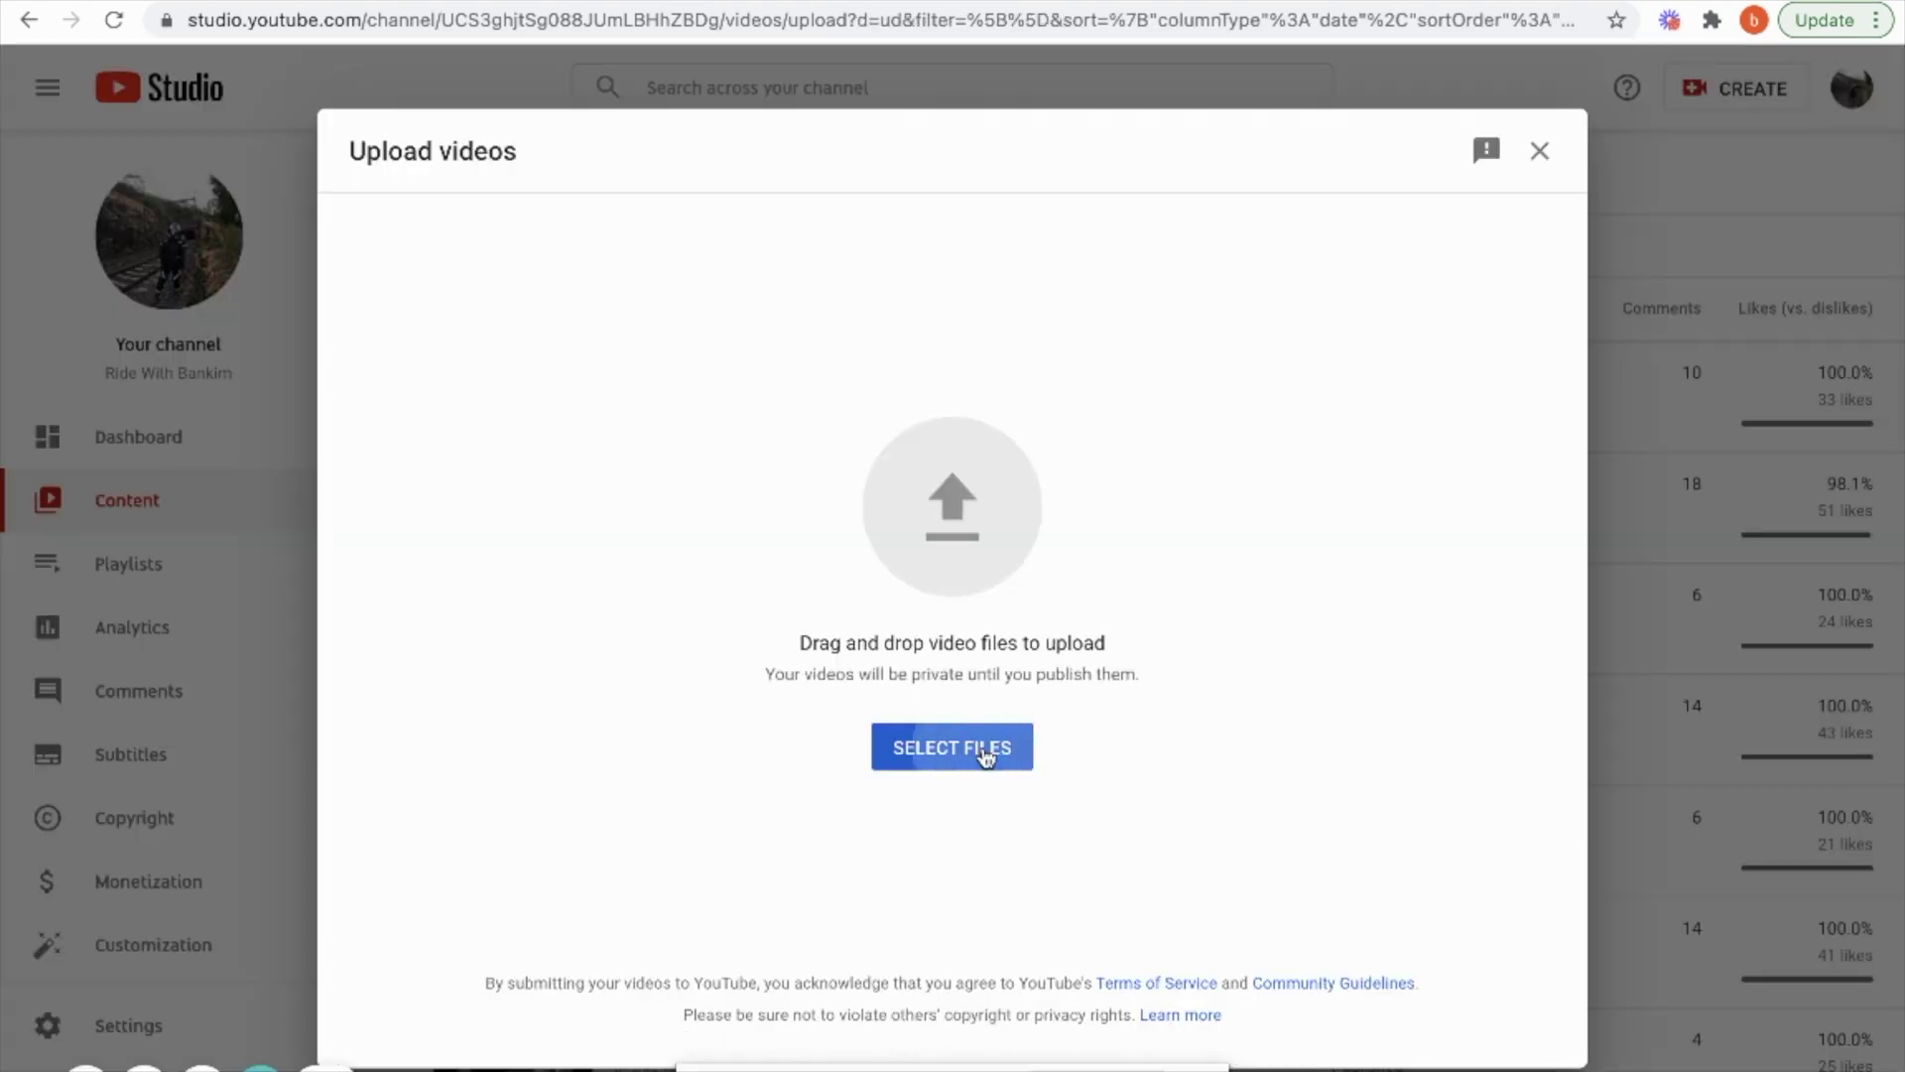
{"action": "left_click", "coordinate": [567, 410]}
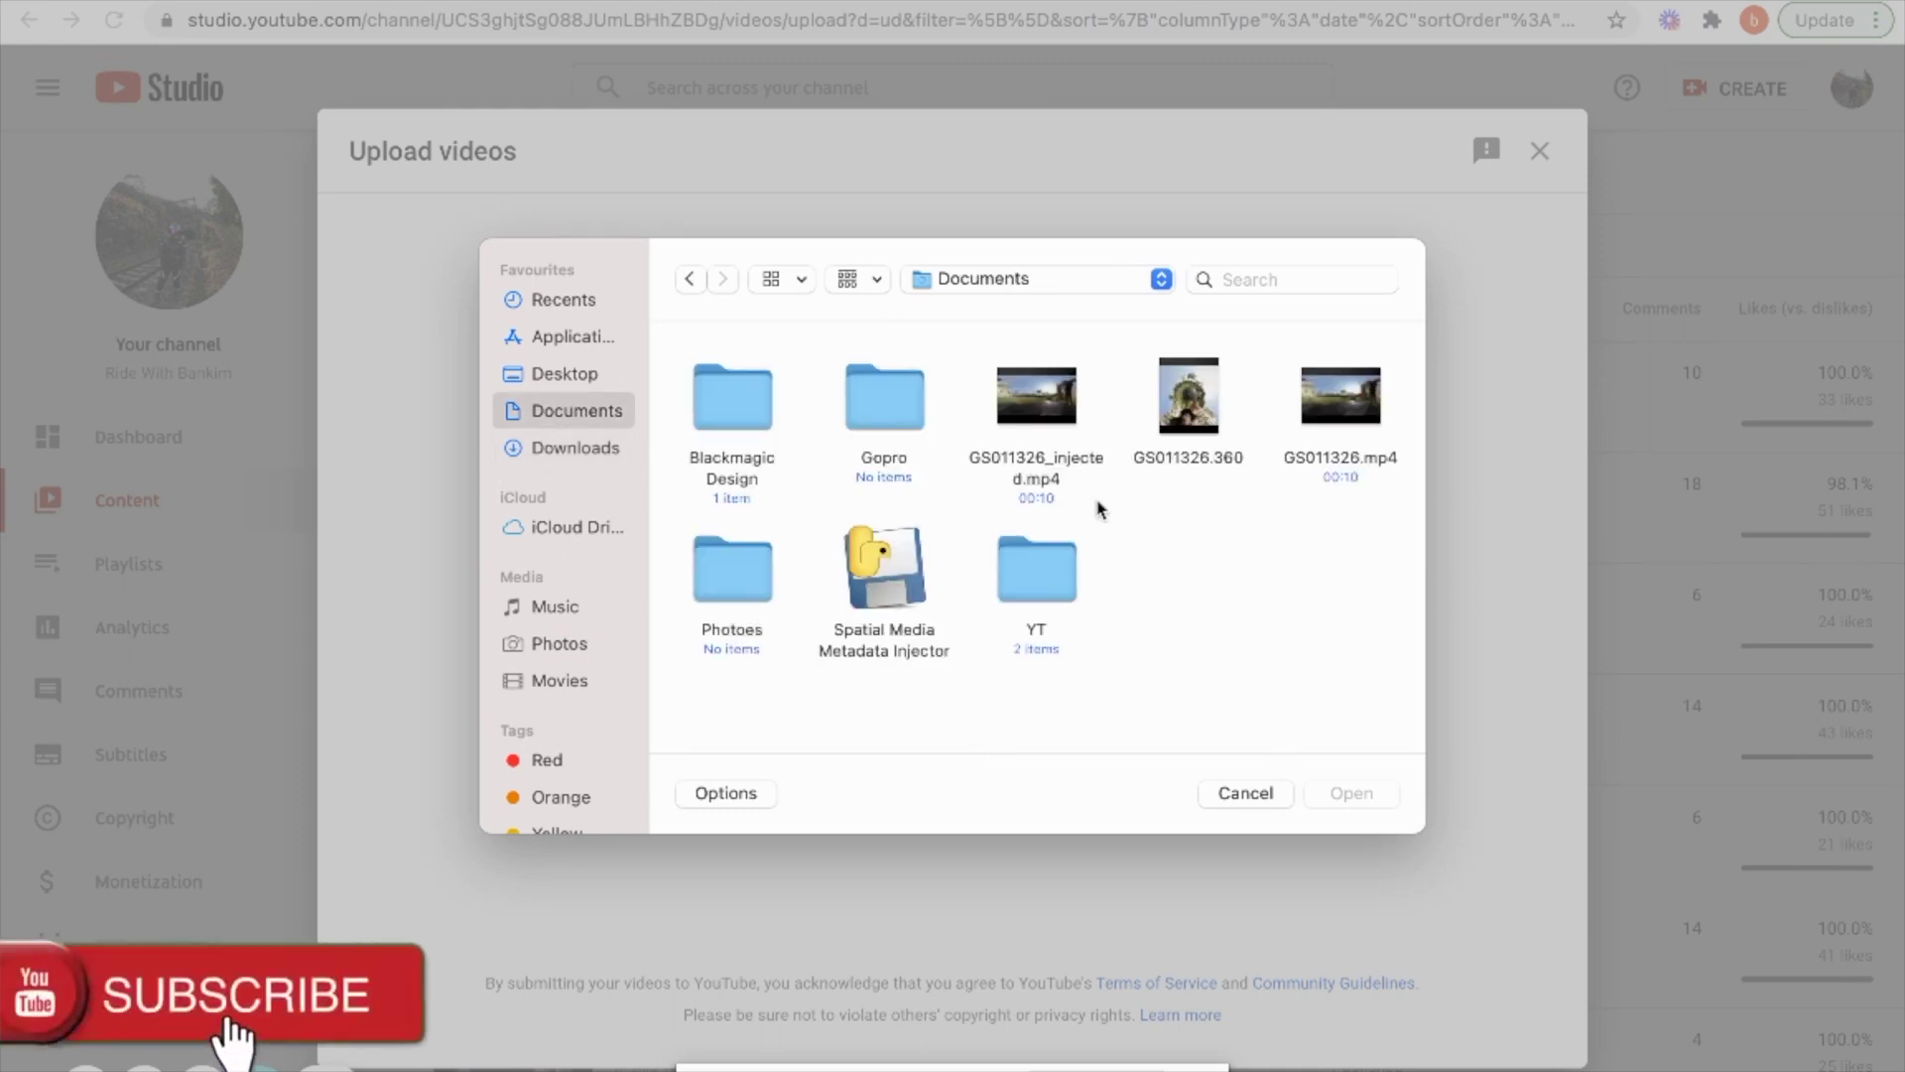
{"action": "left_click", "coordinate": [1066, 423]}
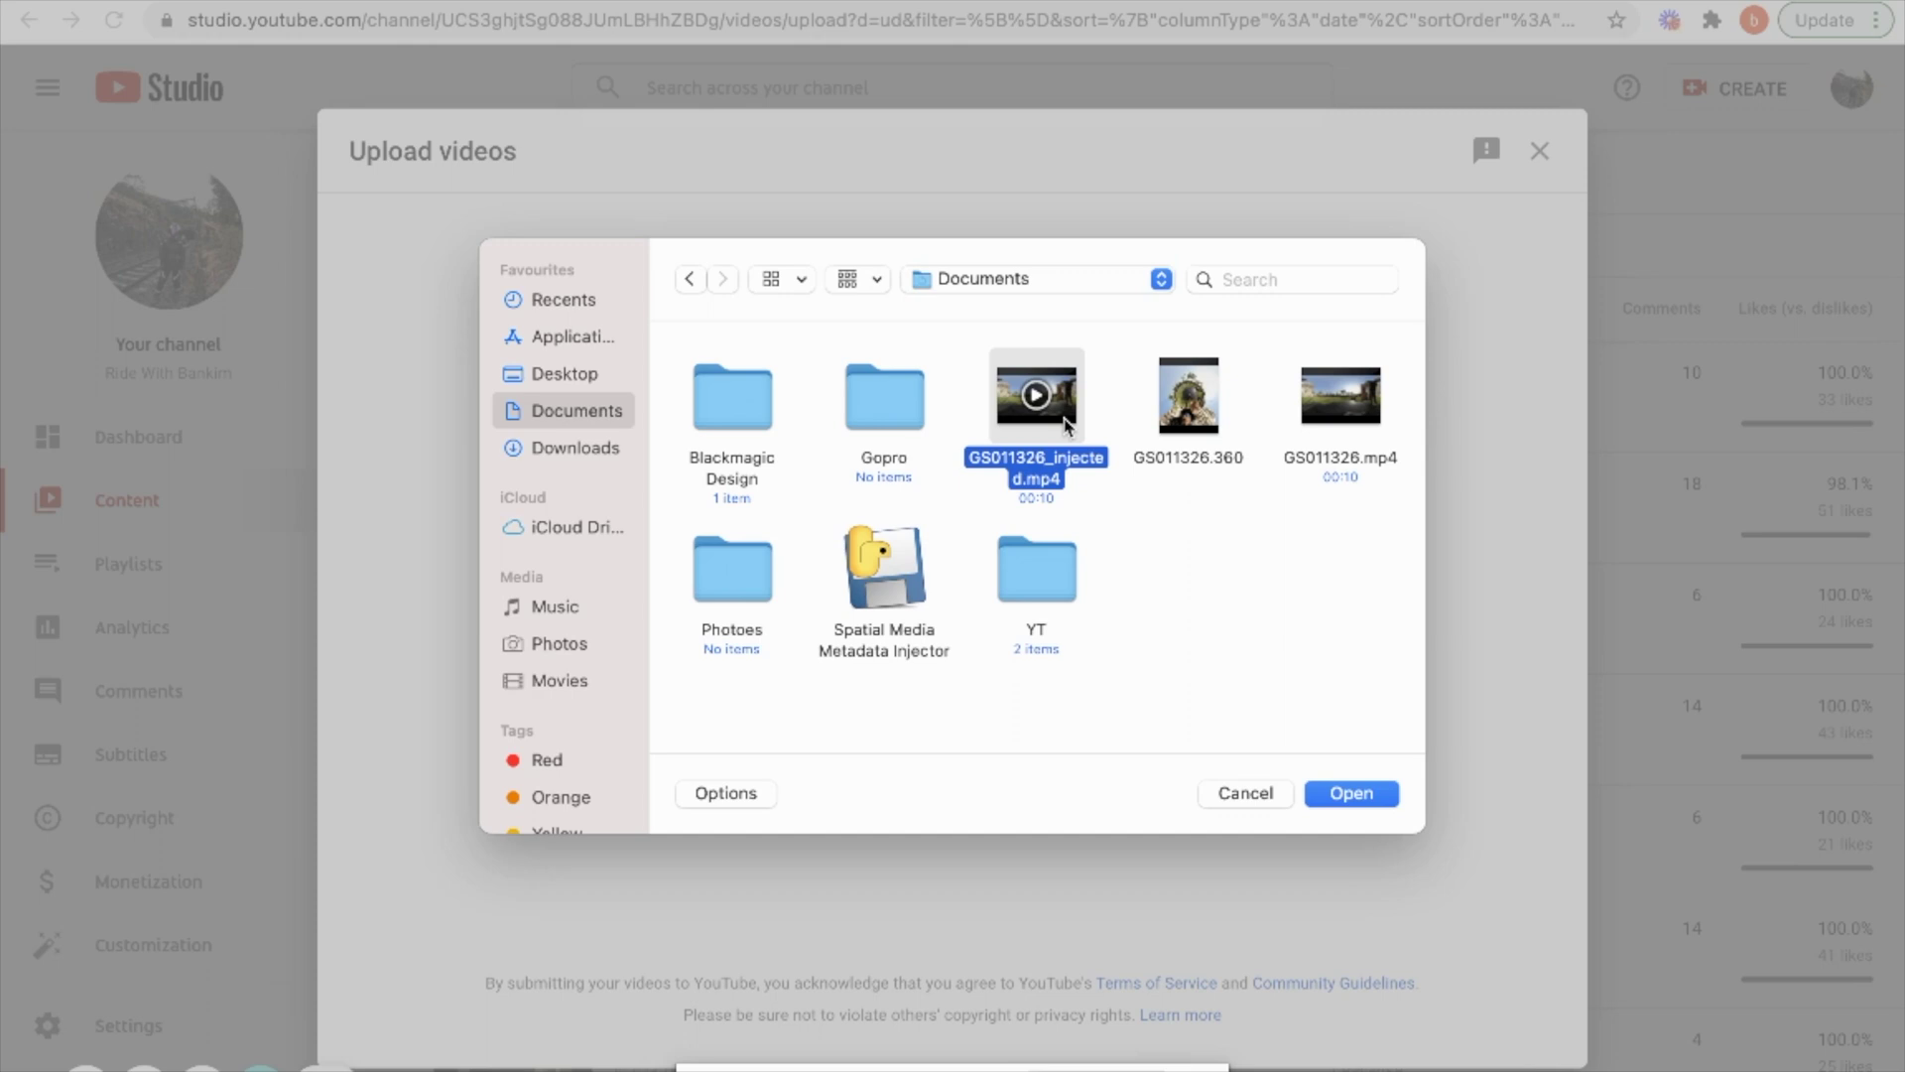
{"action": "left_click", "coordinate": [1364, 416]}
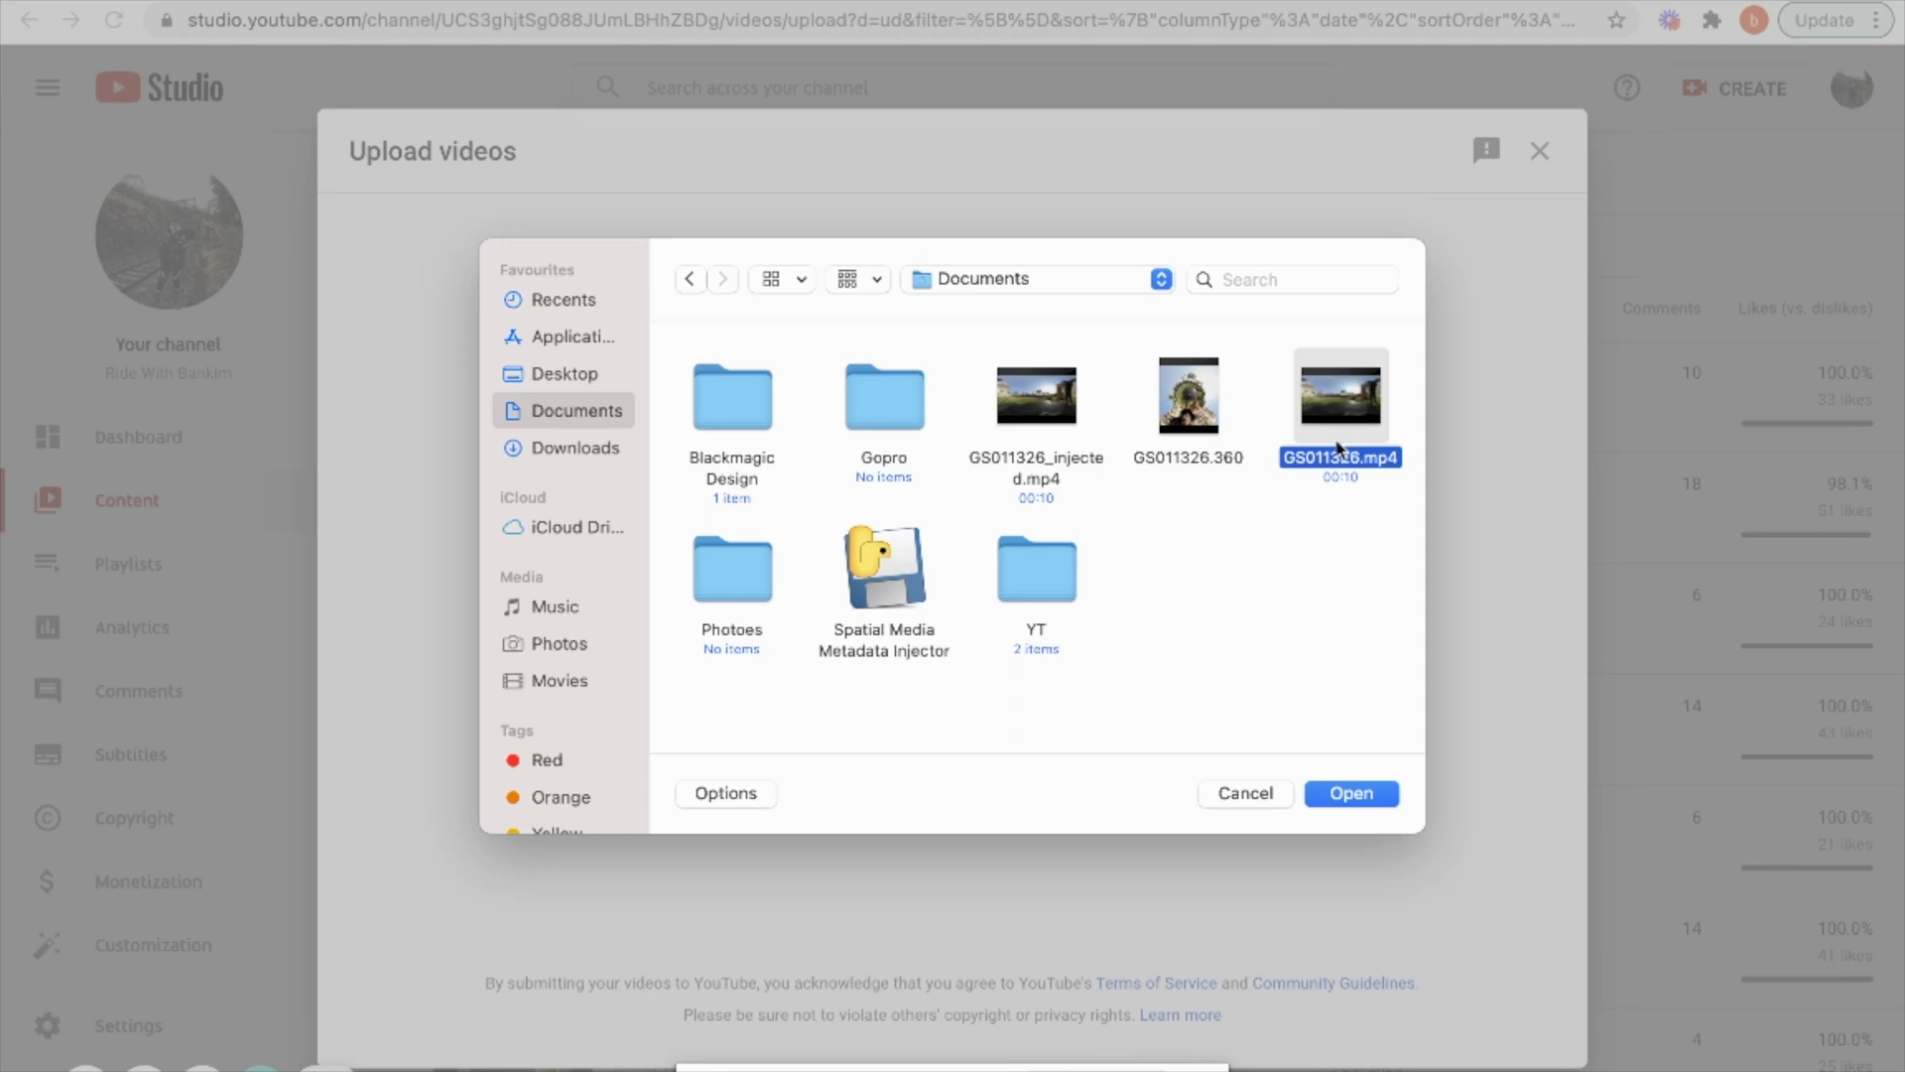
{"action": "left_click", "coordinate": [1053, 428]}
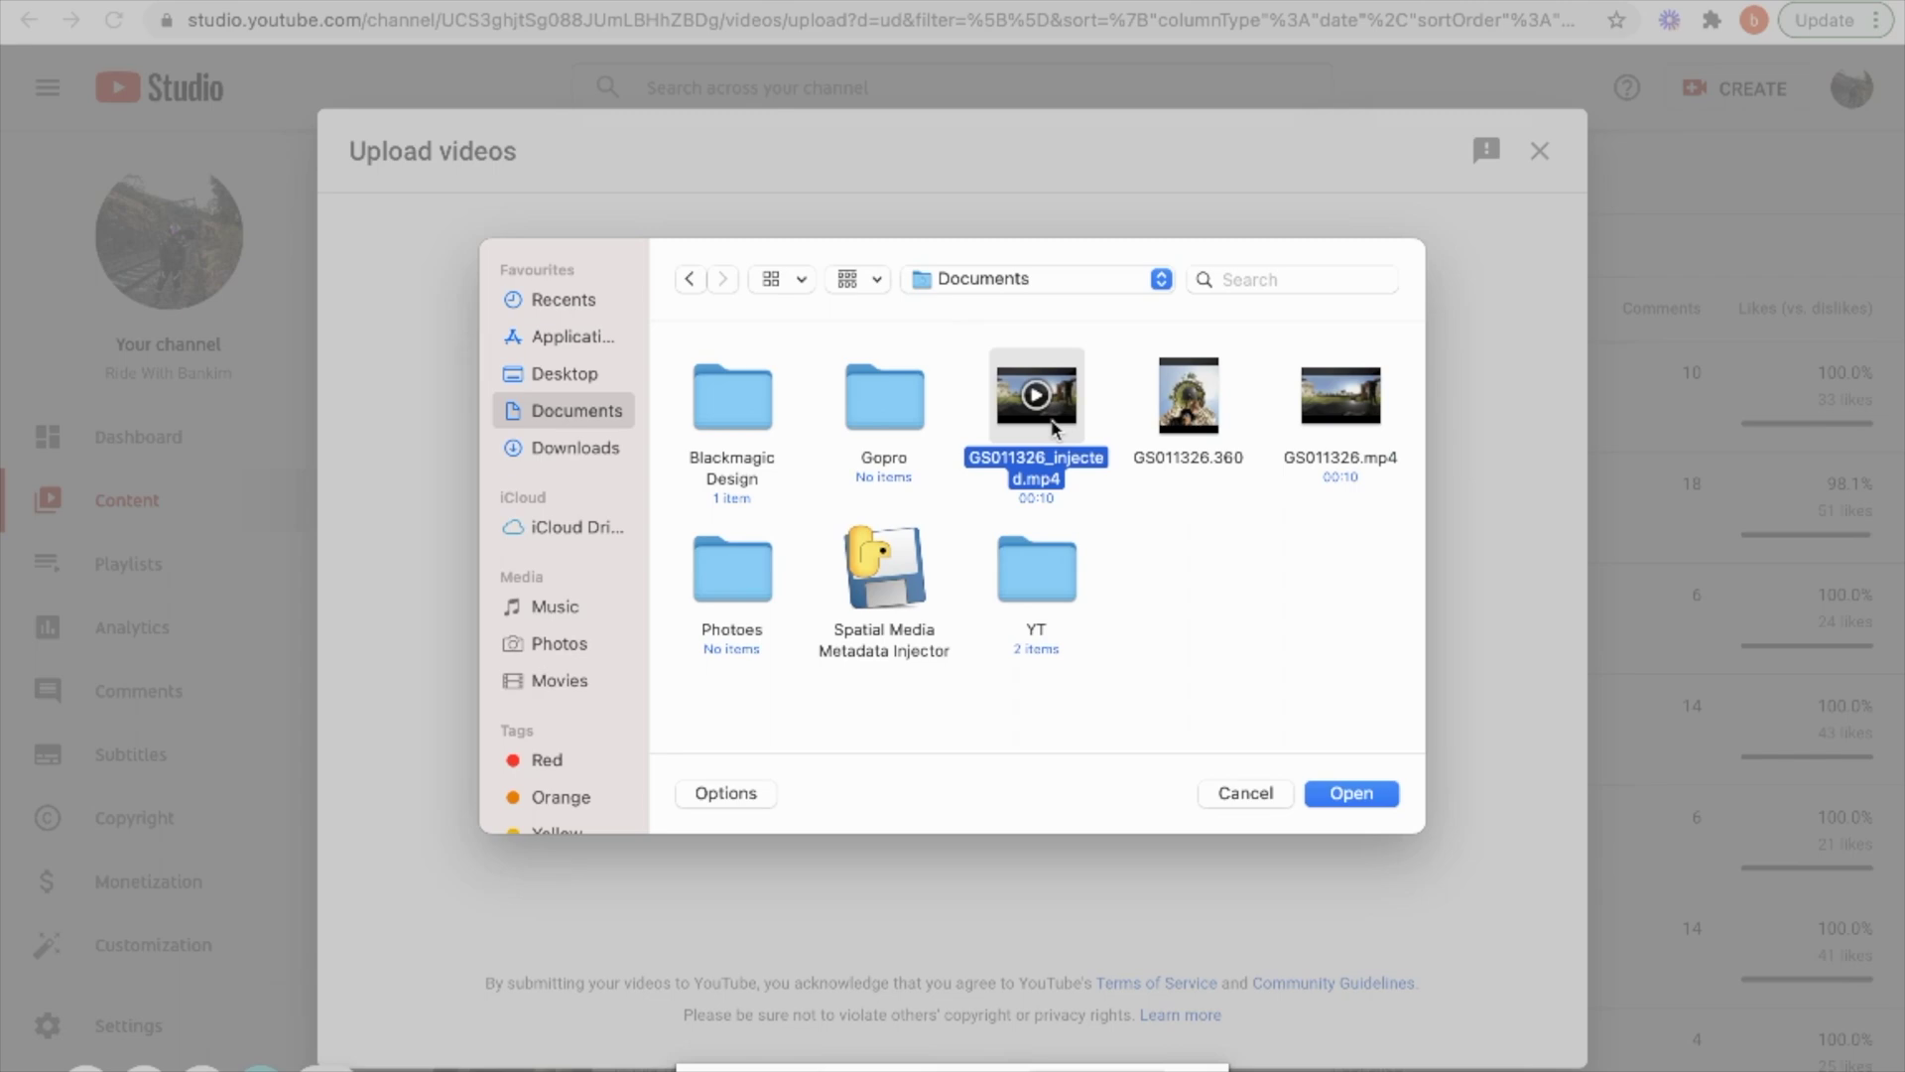
{"action": "double_click", "coordinate": [1053, 427]}
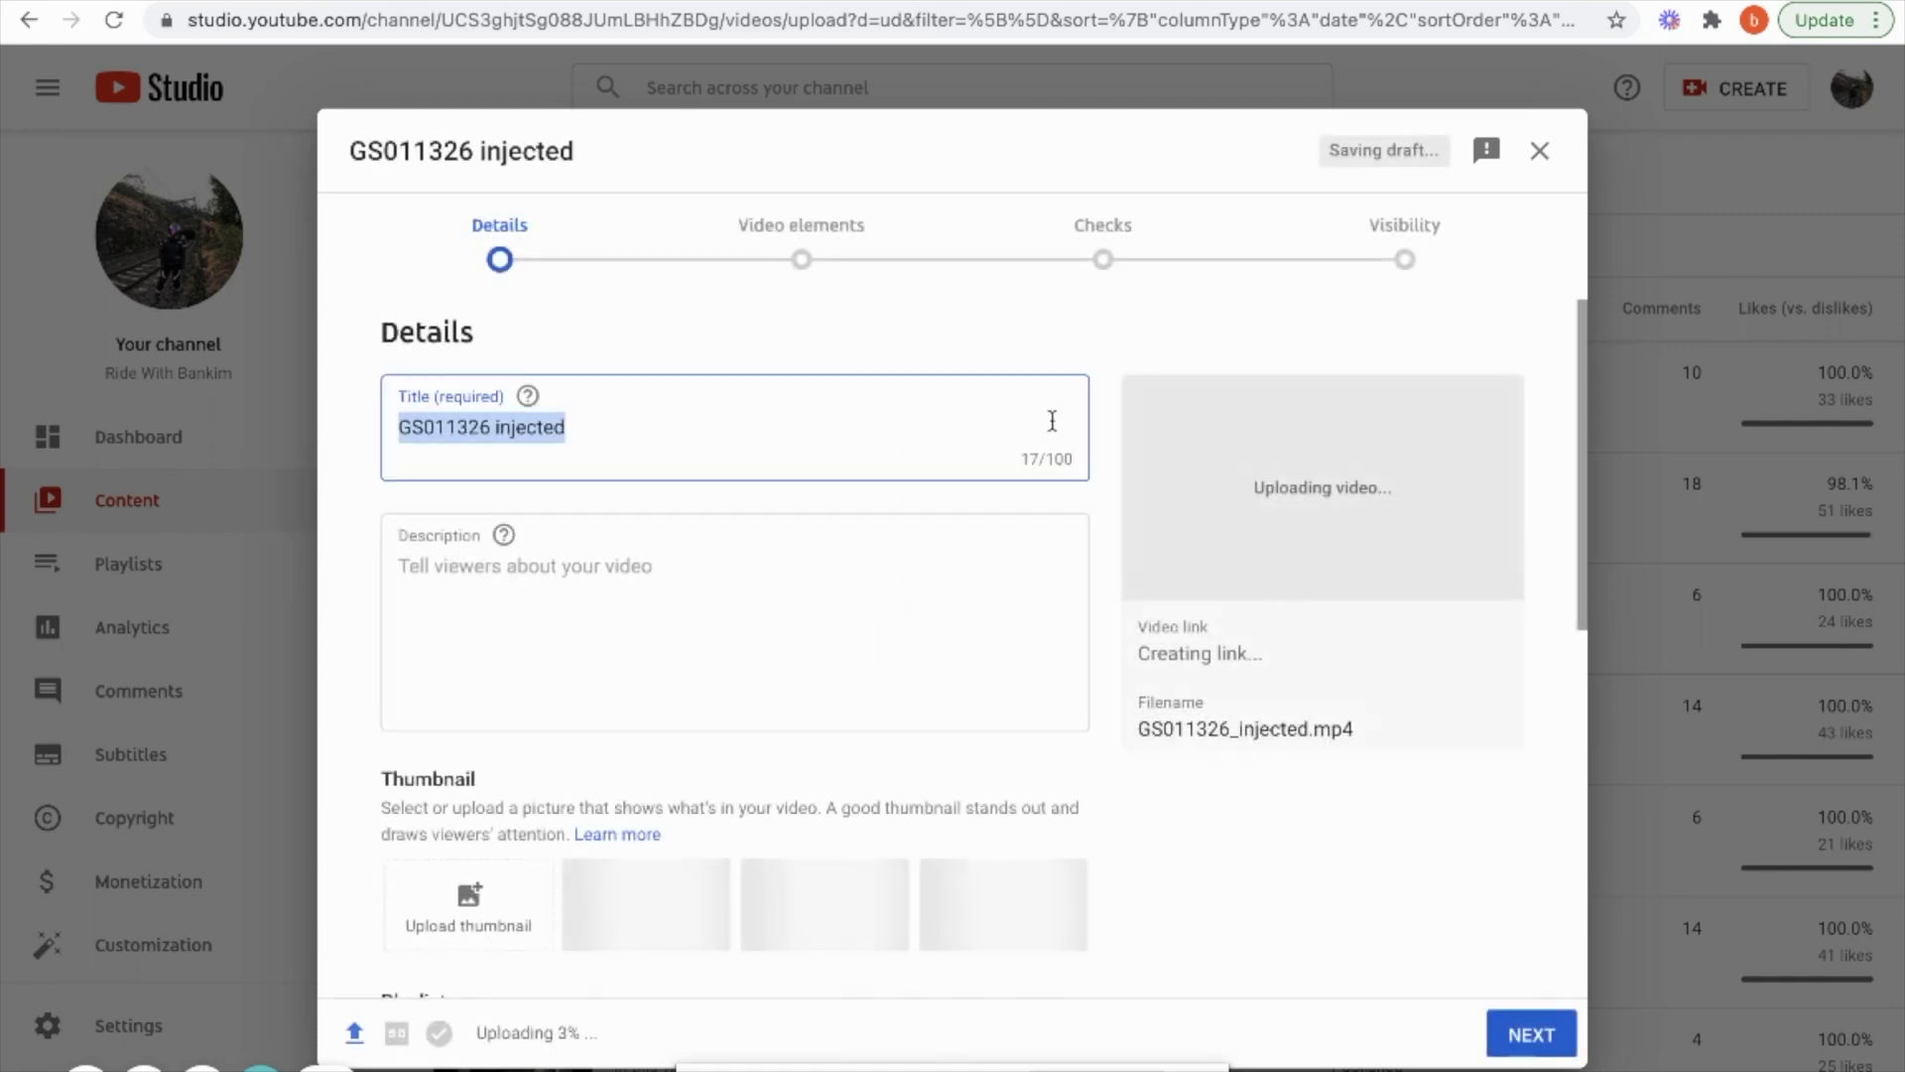
- Look through the playlist choices without picking one, and mark the video as not made for kids
{"action": "scroll", "coordinate": [782, 430], "scroll_direction": "down", "scroll_amount": 5}
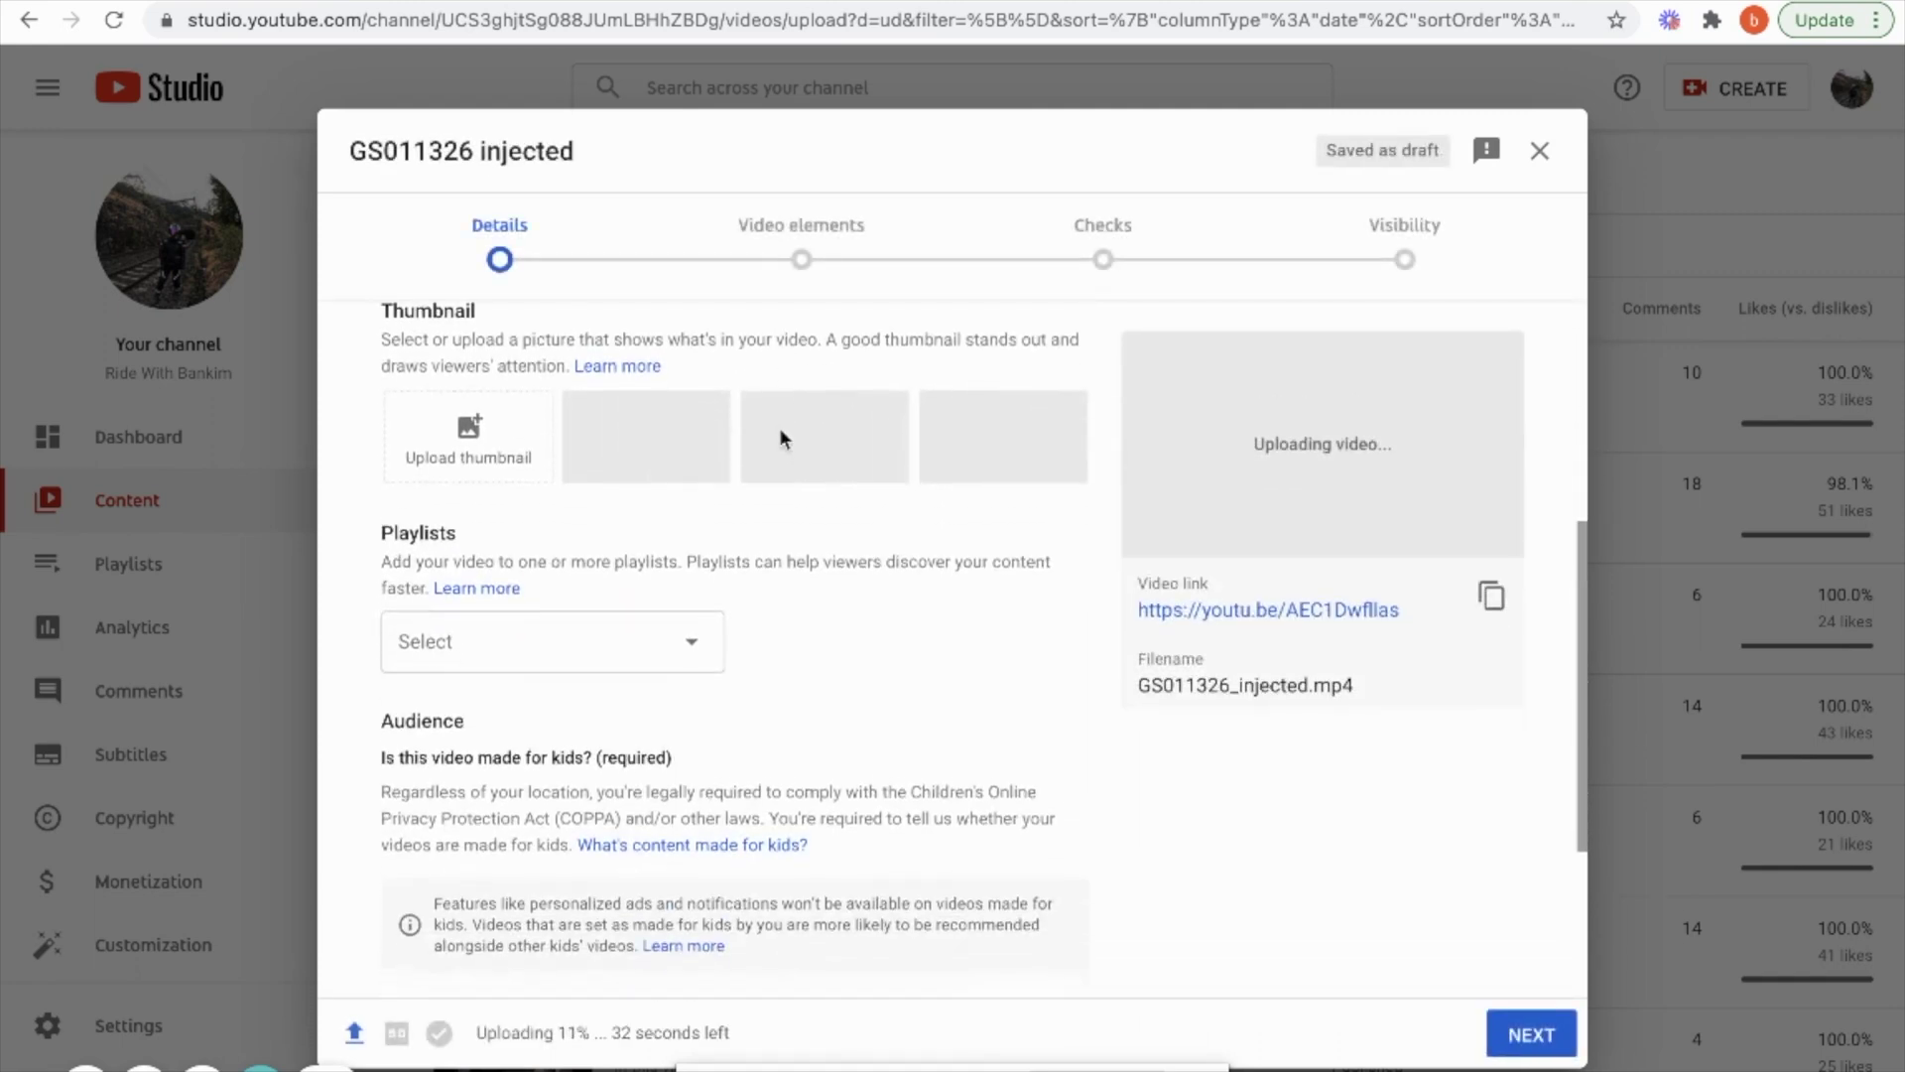
{"action": "left_click", "coordinate": [681, 625]}
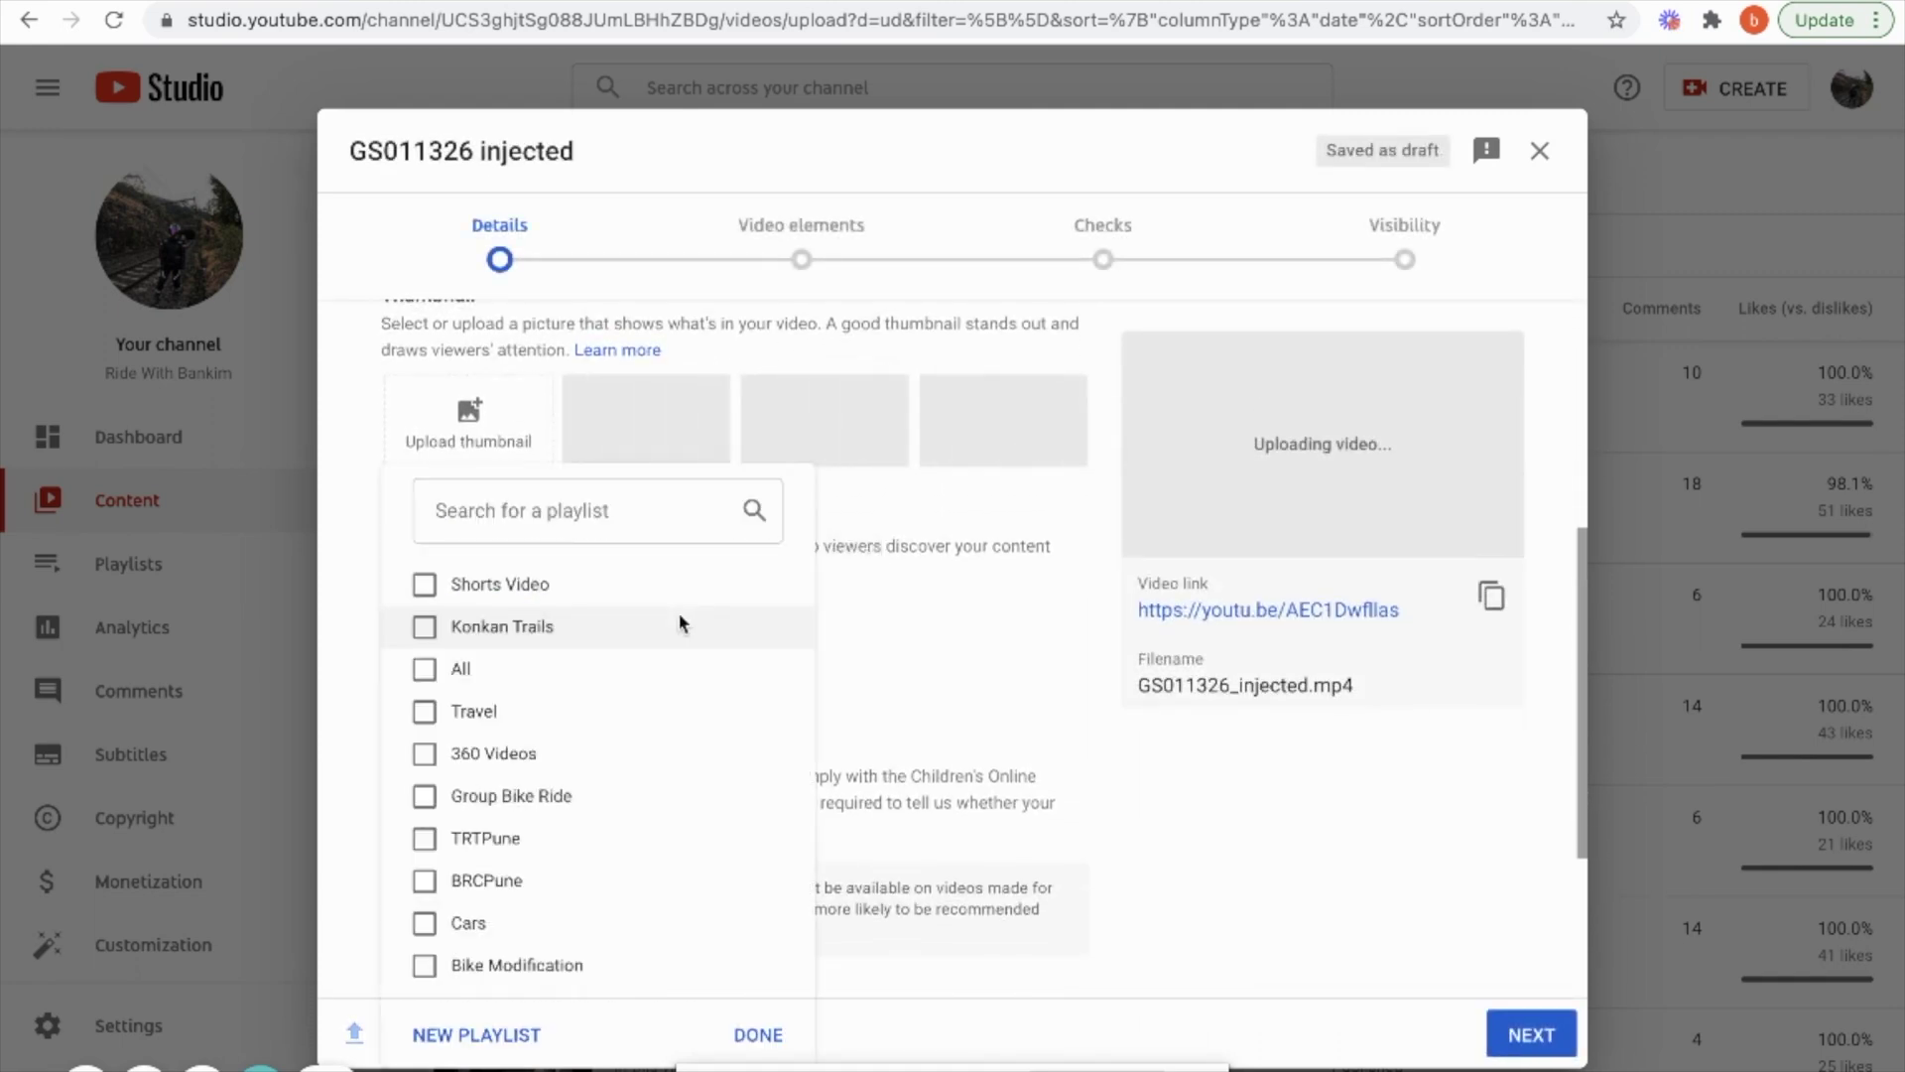
{"action": "left_click", "coordinate": [986, 786]}
{"action": "scroll", "coordinate": [986, 791], "scroll_direction": "down", "scroll_amount": 3}
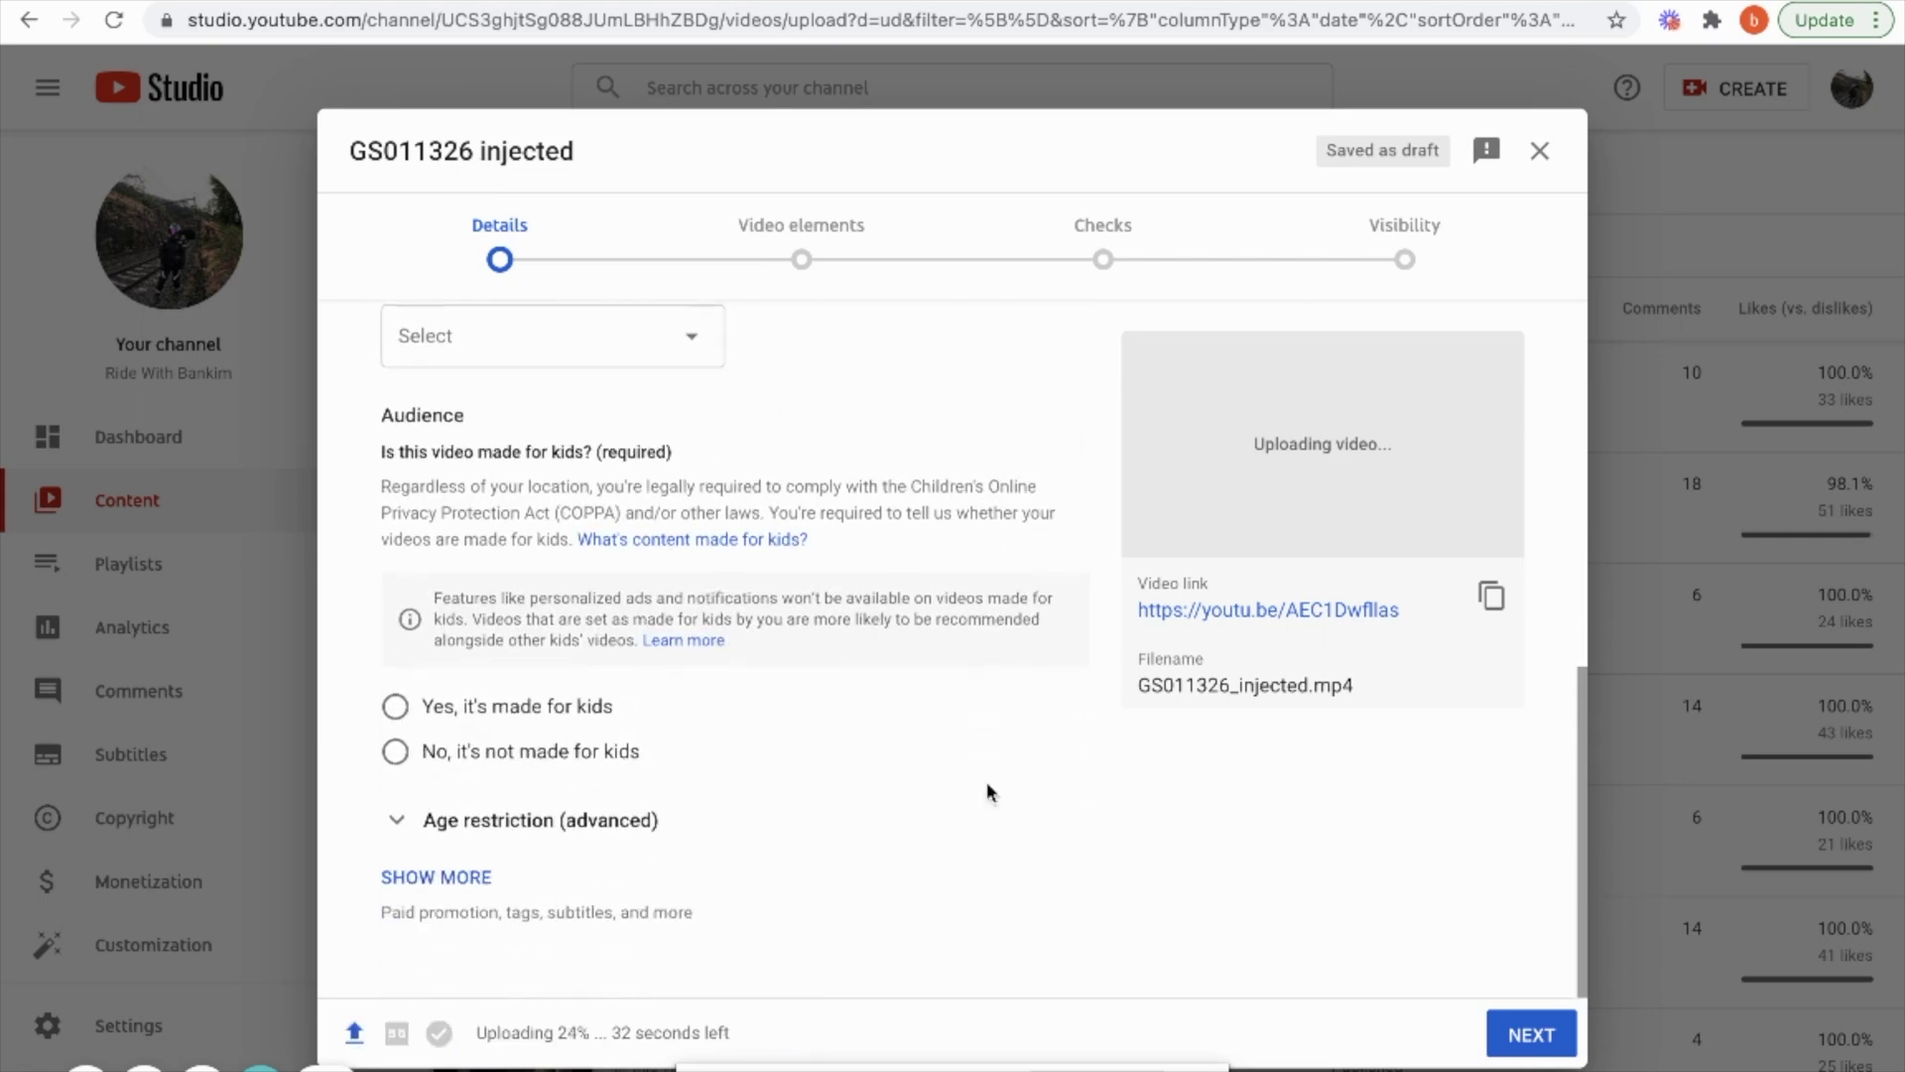
{"action": "left_click", "coordinate": [491, 764]}
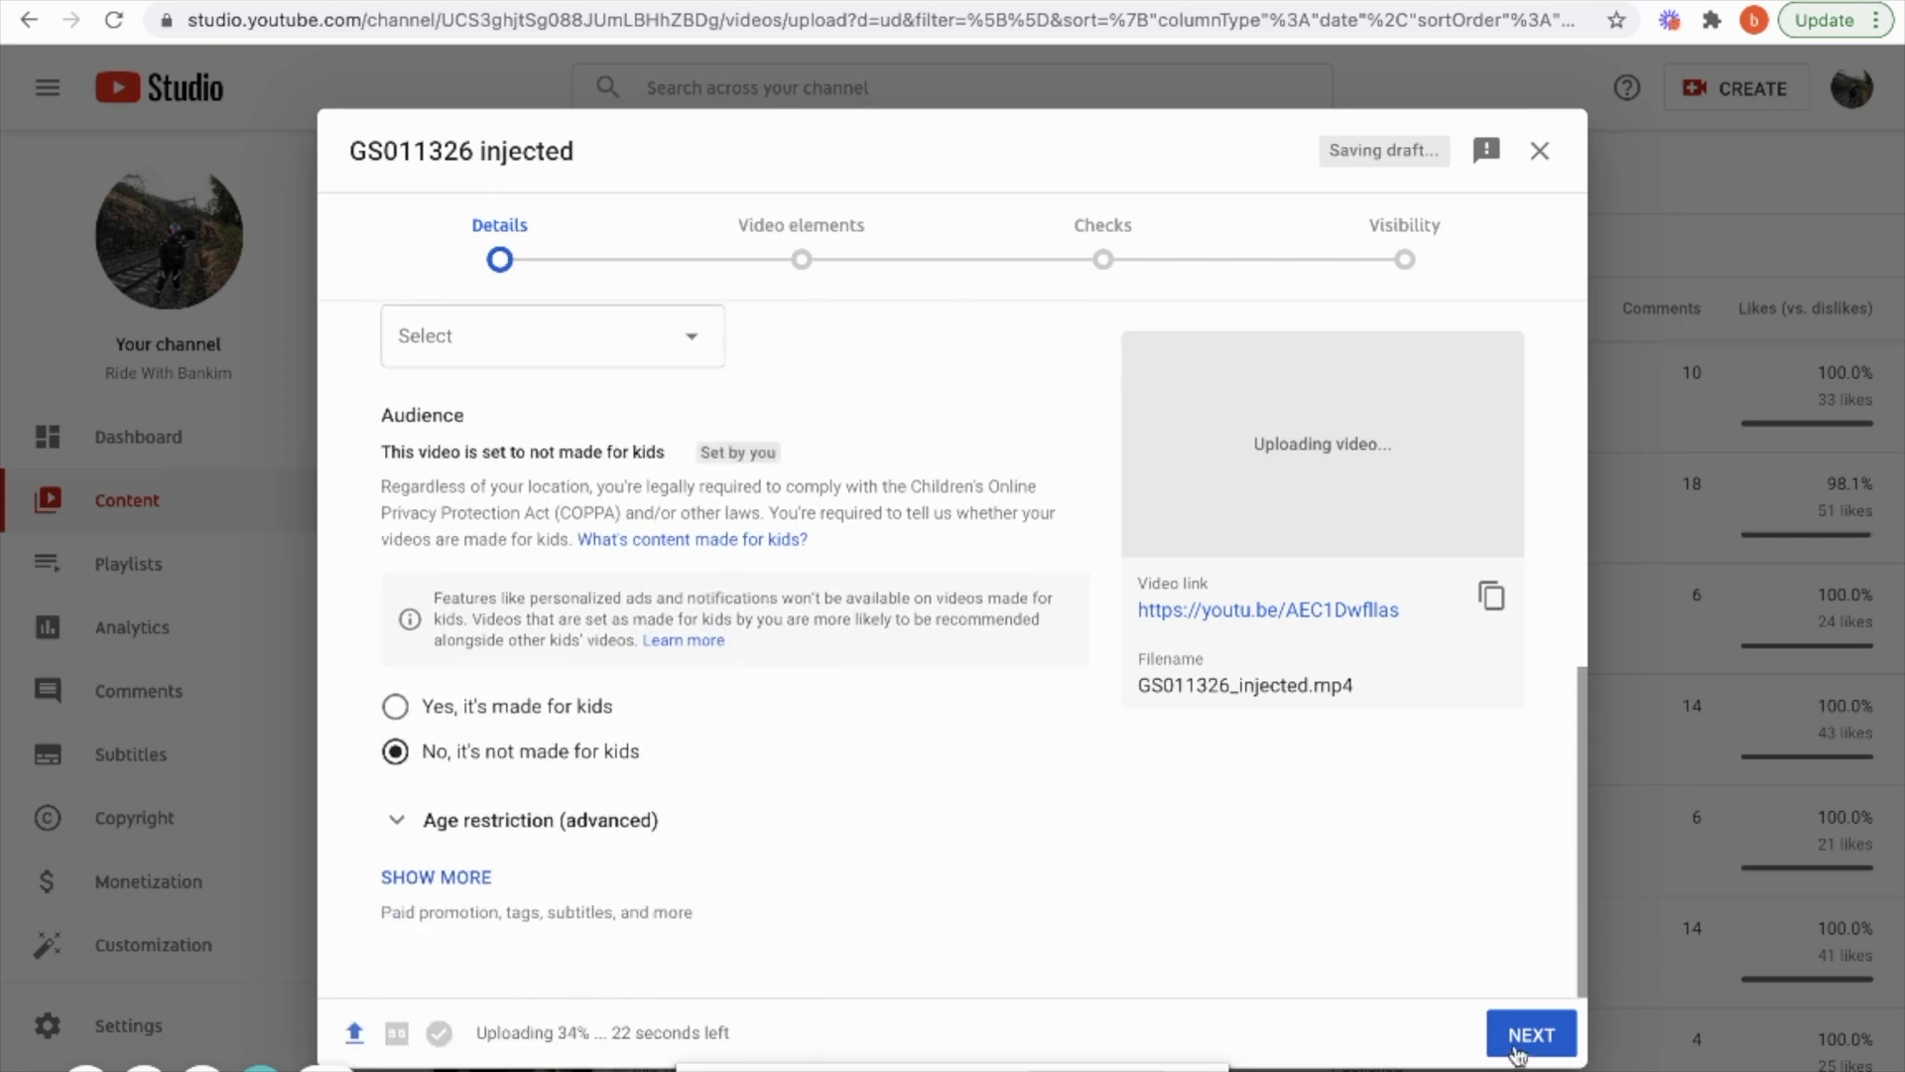
{"action": "scroll", "coordinate": [1340, 804], "scroll_direction": "up", "scroll_amount": 5}
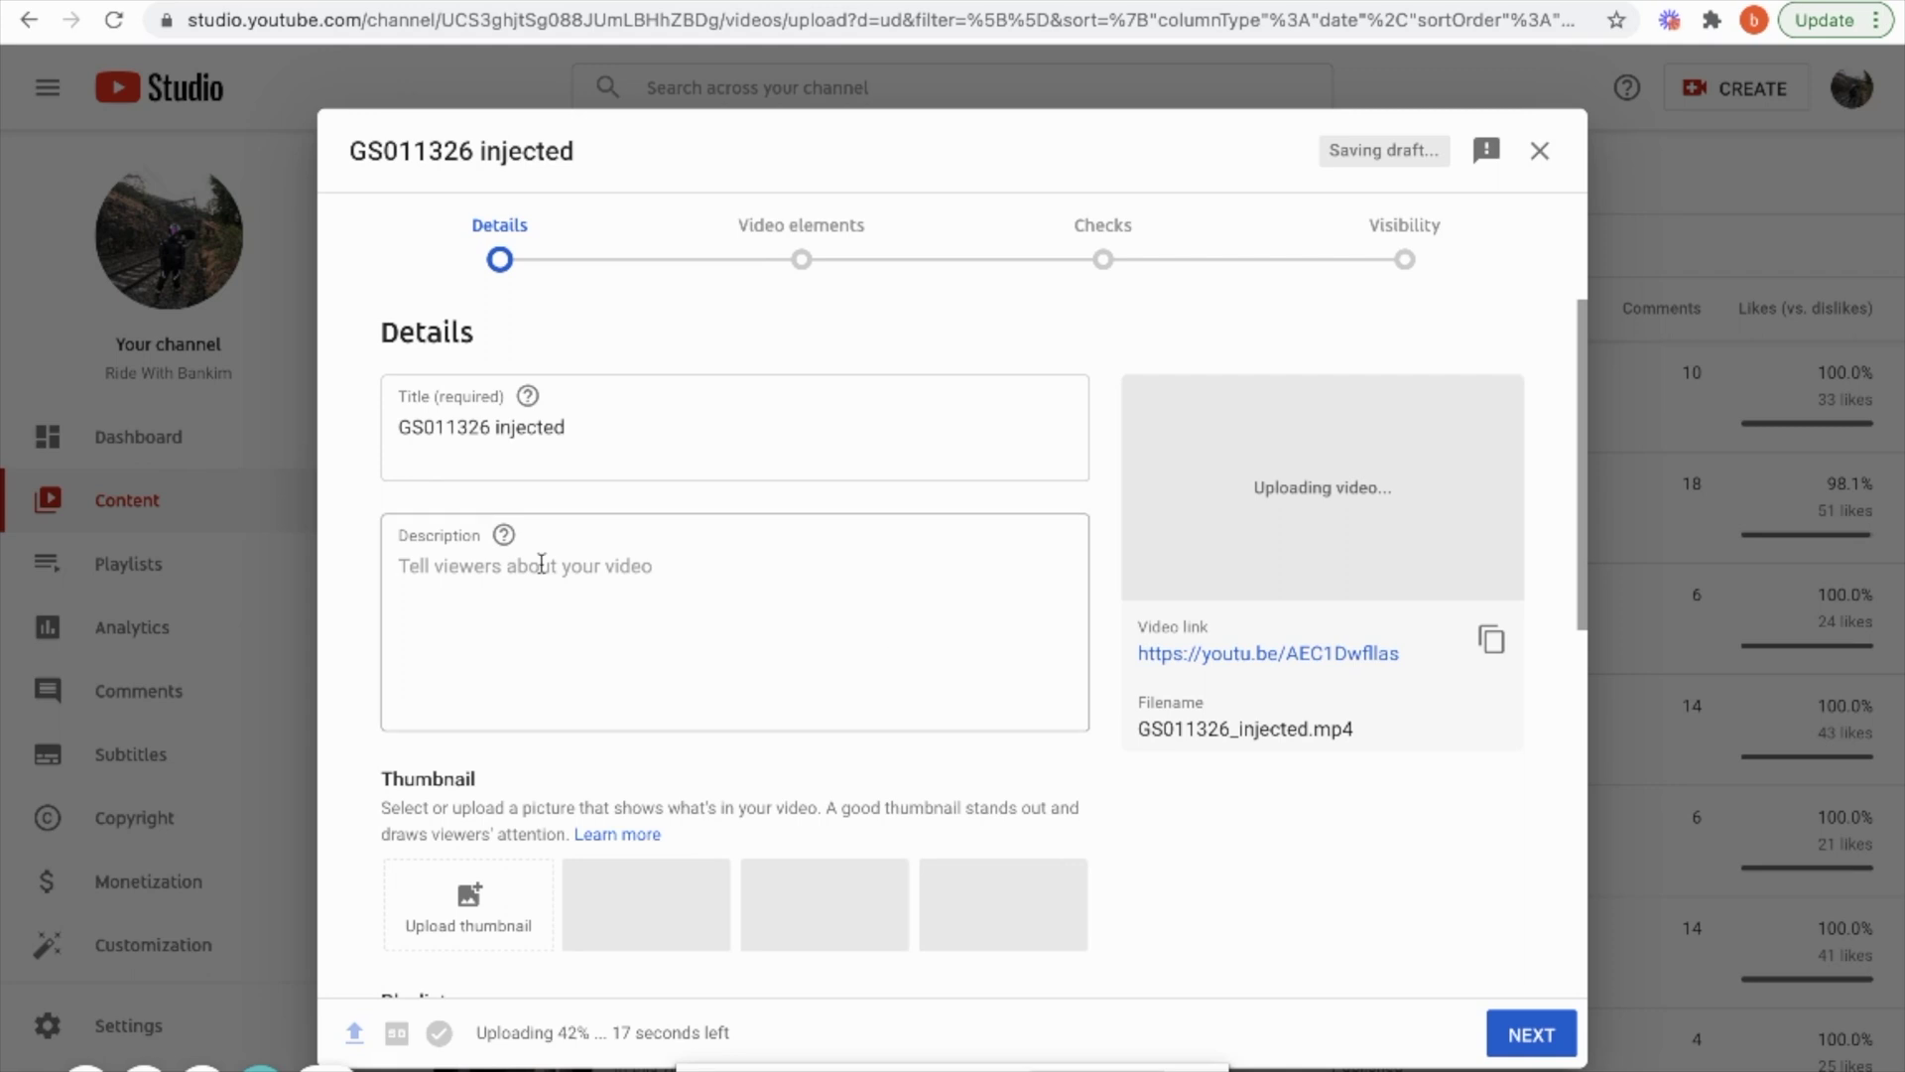
- Continue to the visibility settings without adding video elements, set the video to Unlisted, save it, and dismiss the processing notice
{"action": "left_click", "coordinate": [1515, 1044]}
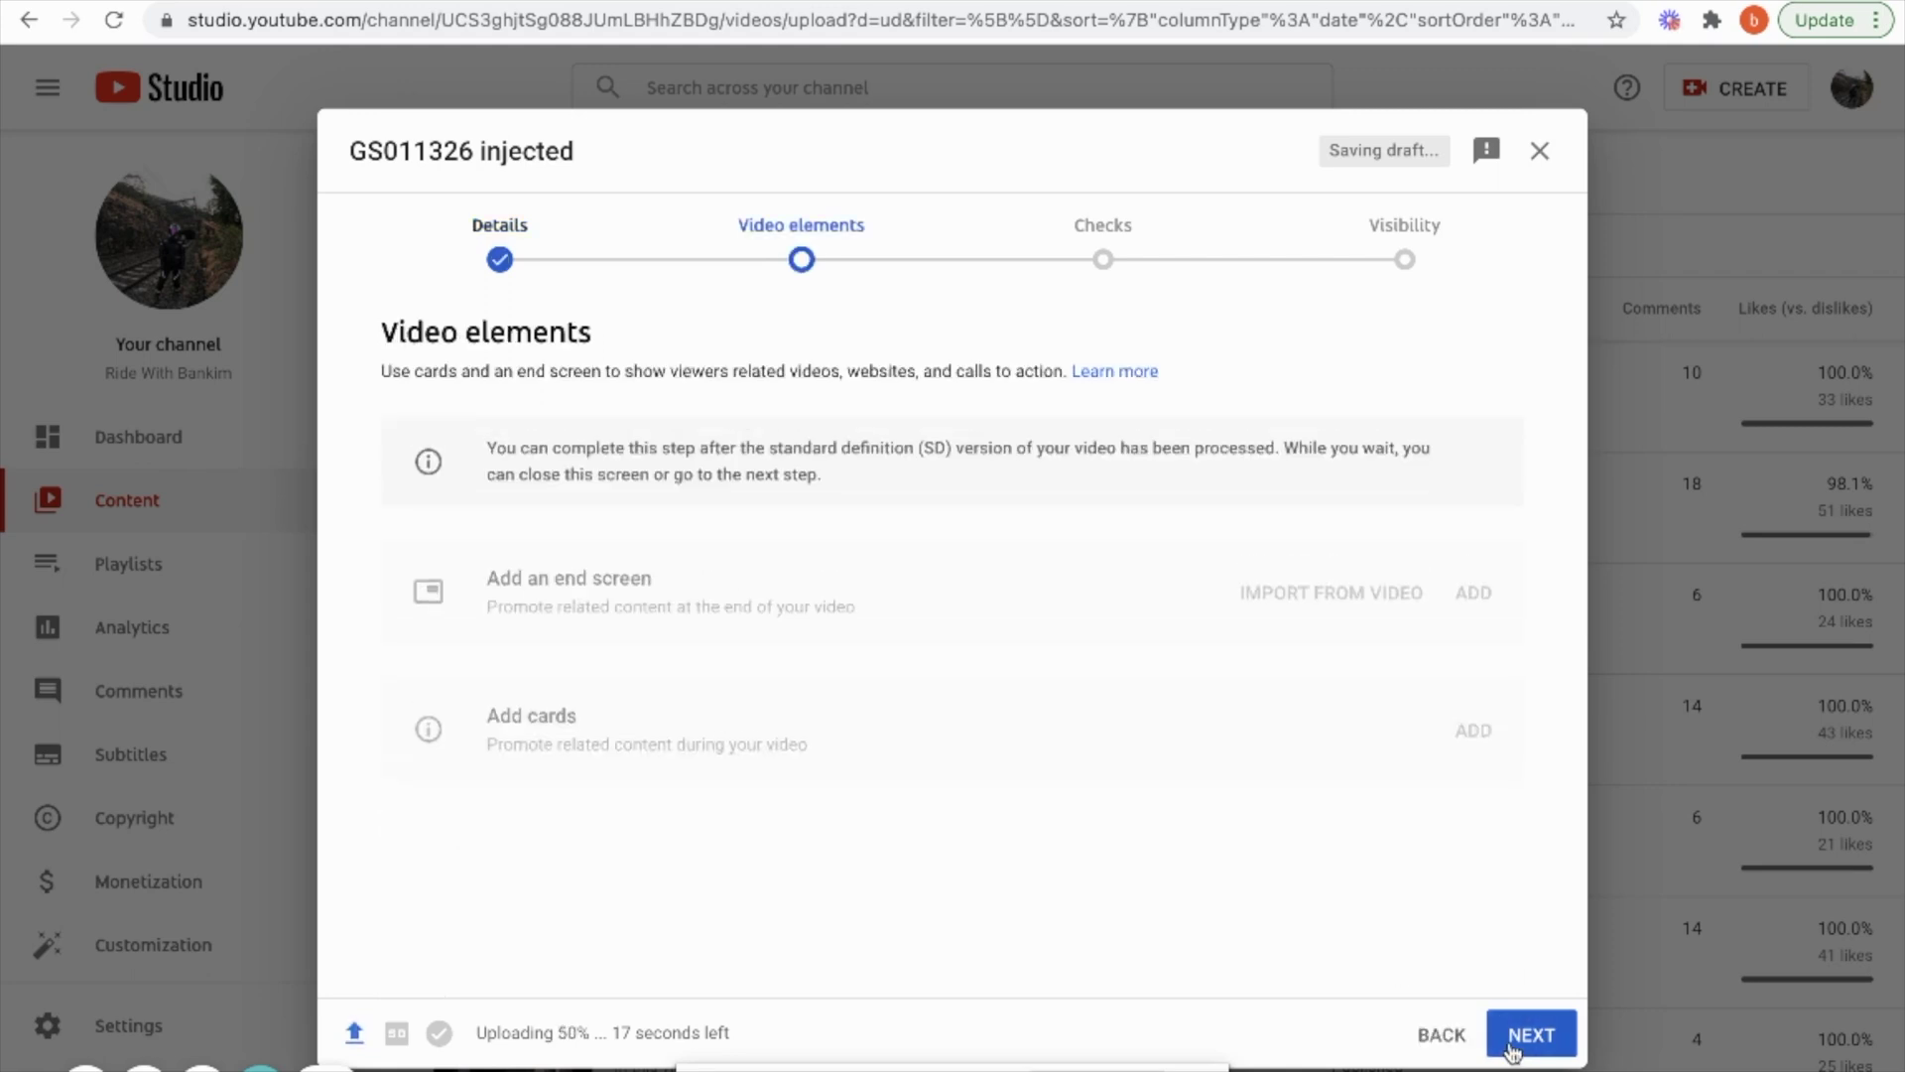
{"action": "left_click", "coordinate": [1514, 1044]}
{"action": "left_click", "coordinate": [1512, 1044]}
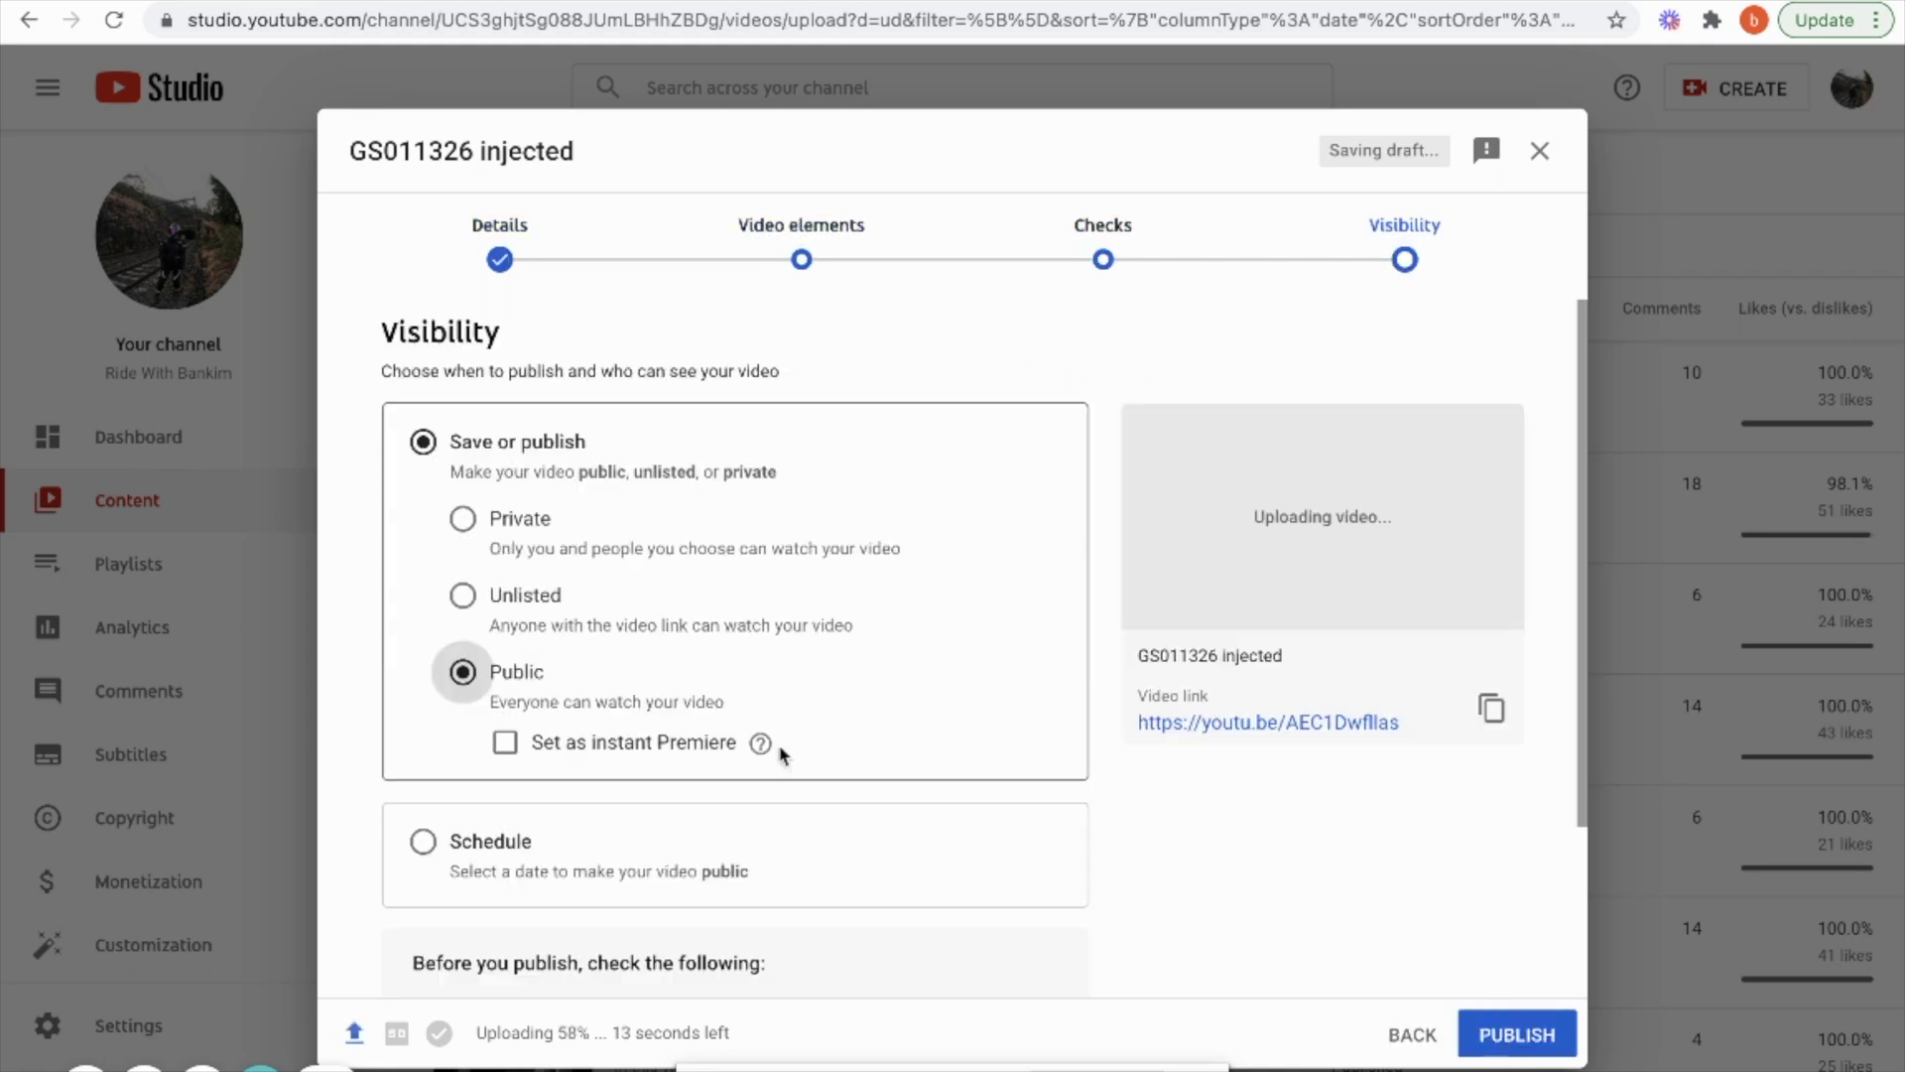
{"action": "left_click", "coordinate": [464, 596]}
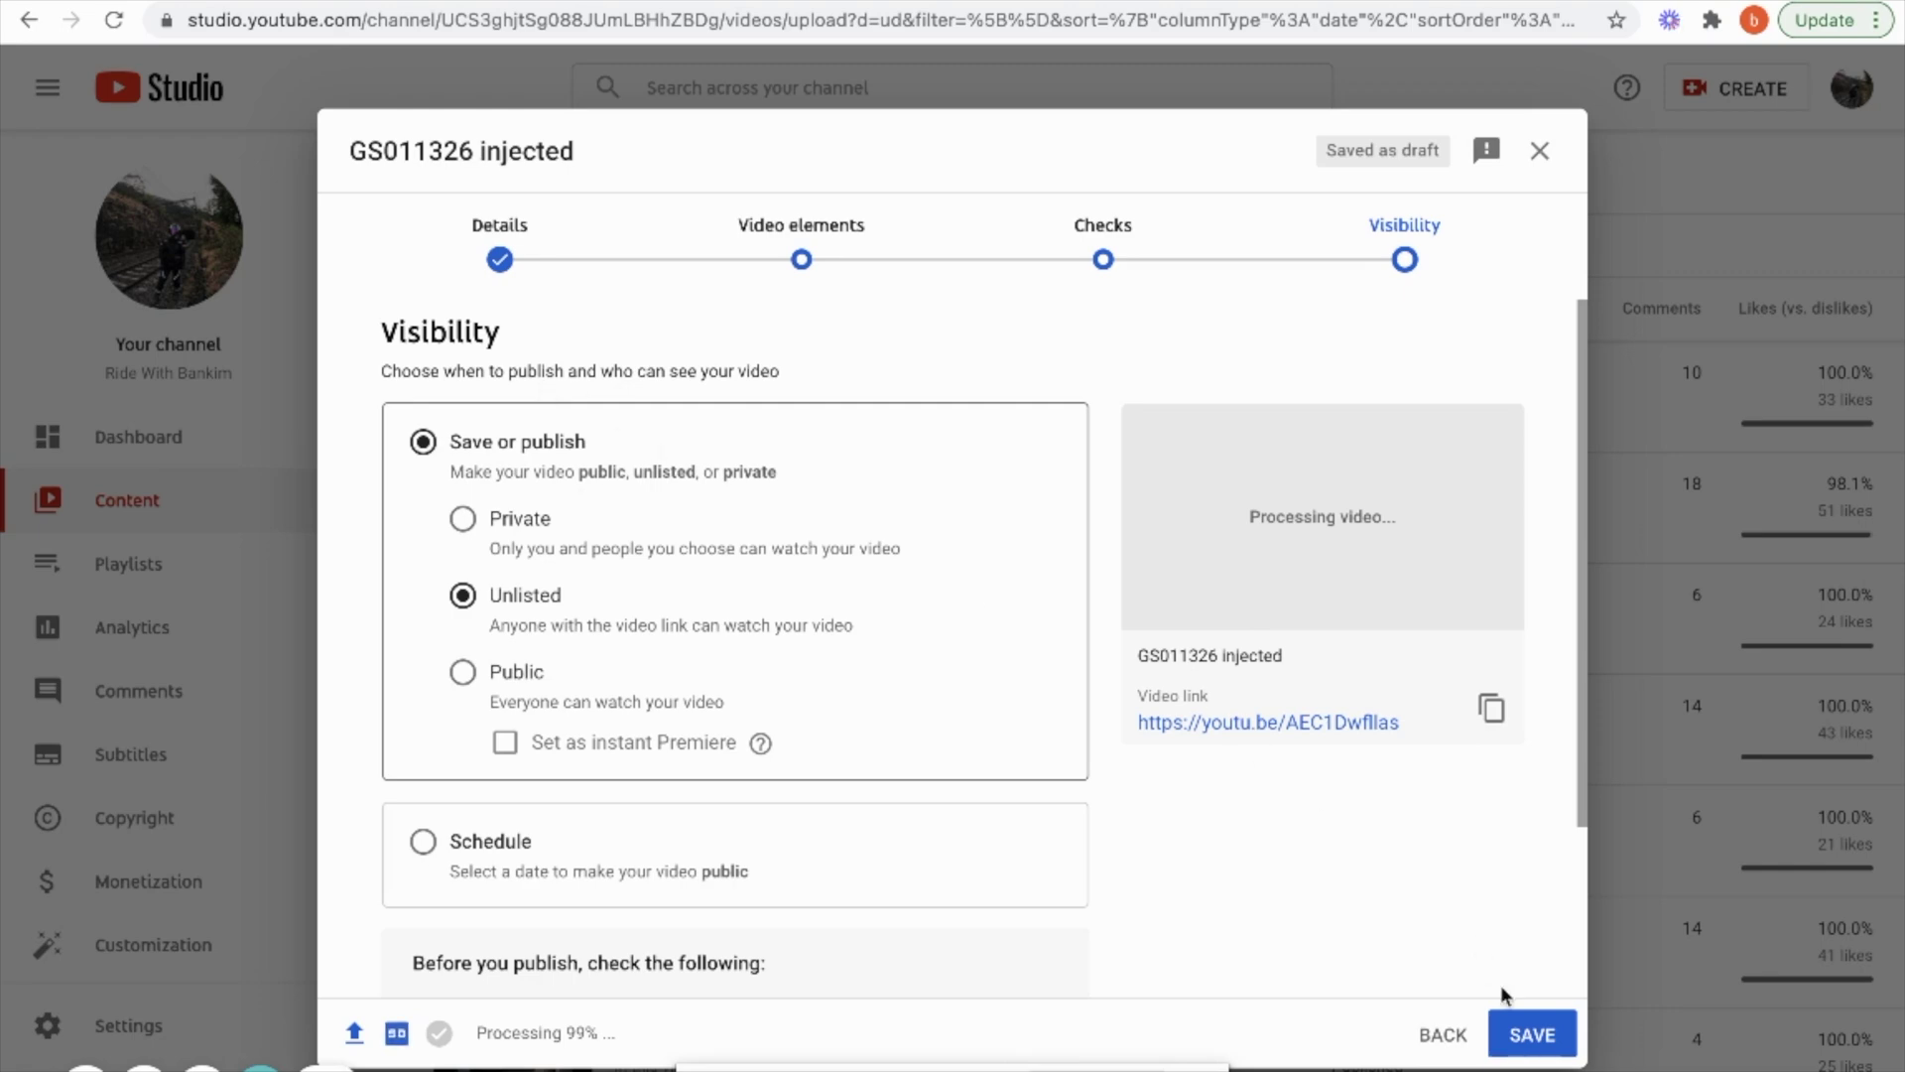
{"action": "left_click", "coordinate": [1523, 1032]}
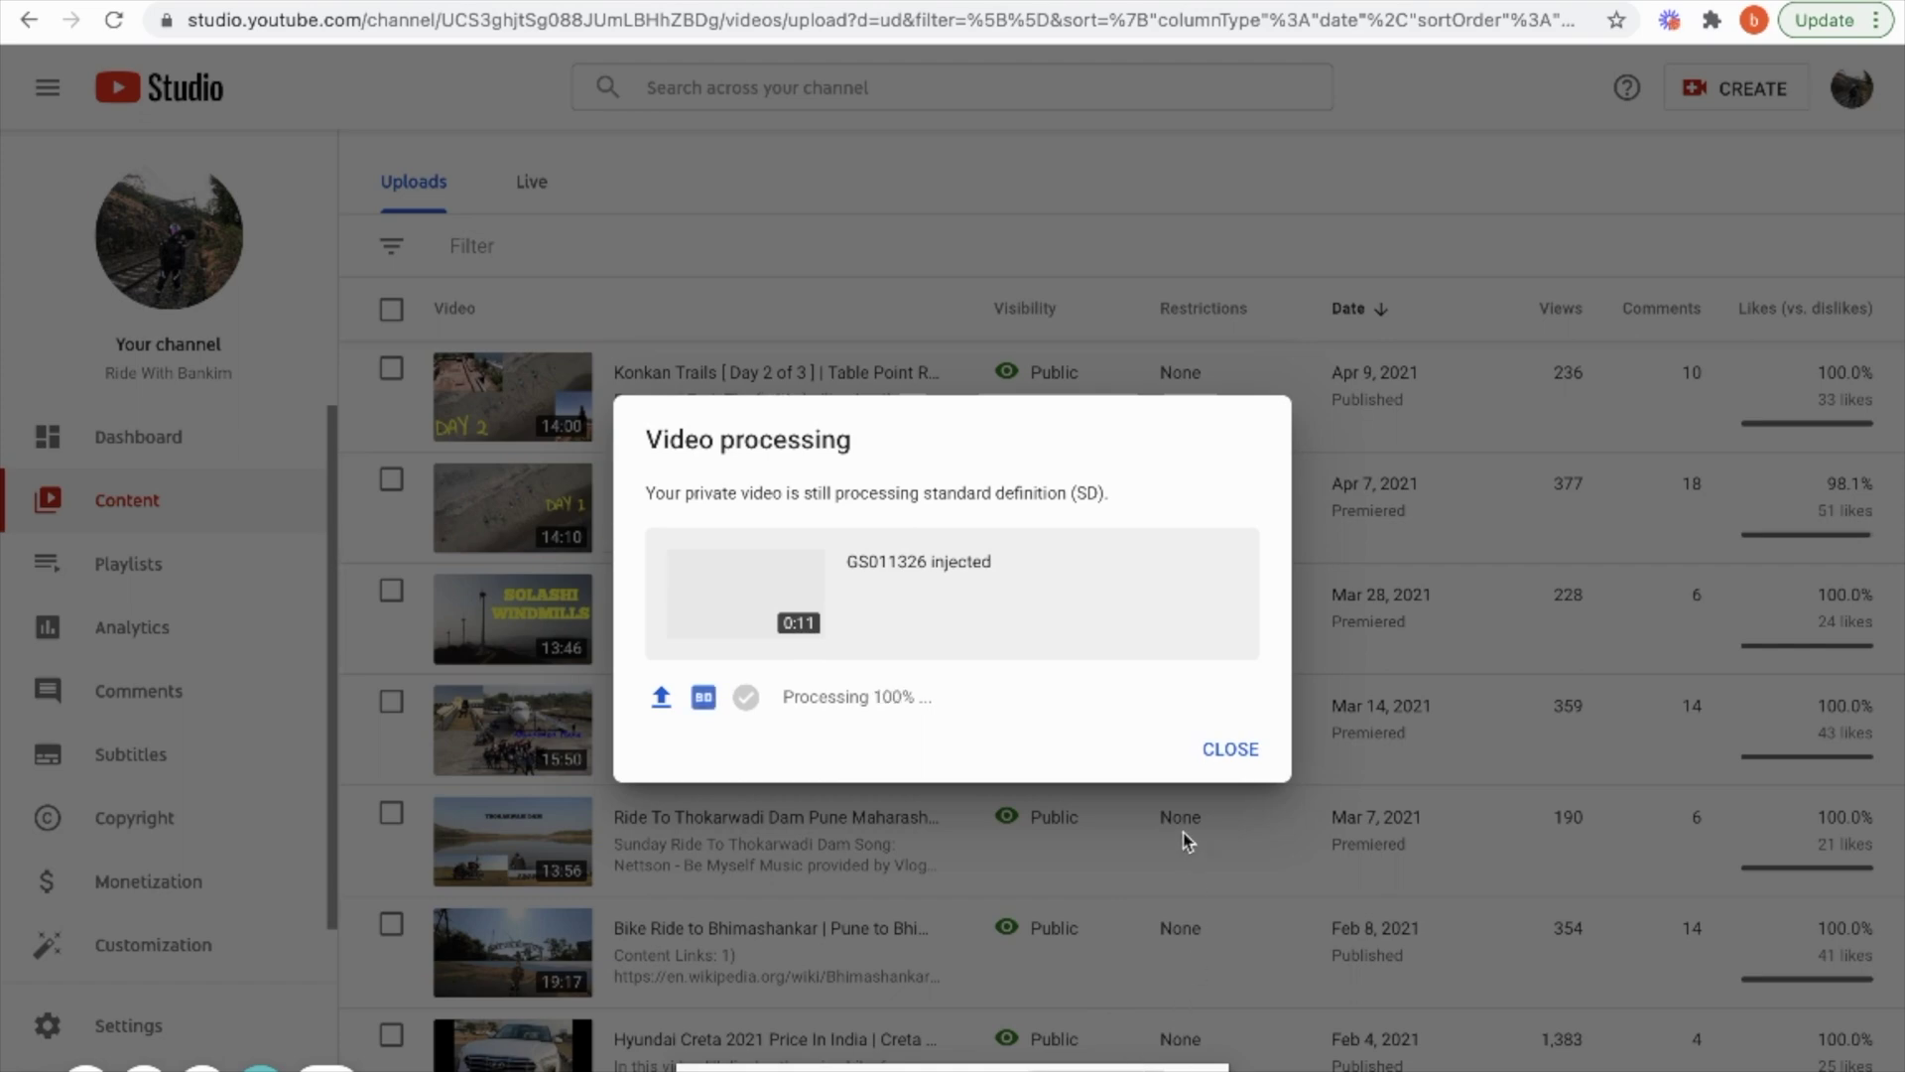
{"action": "left_click", "coordinate": [1106, 893]}
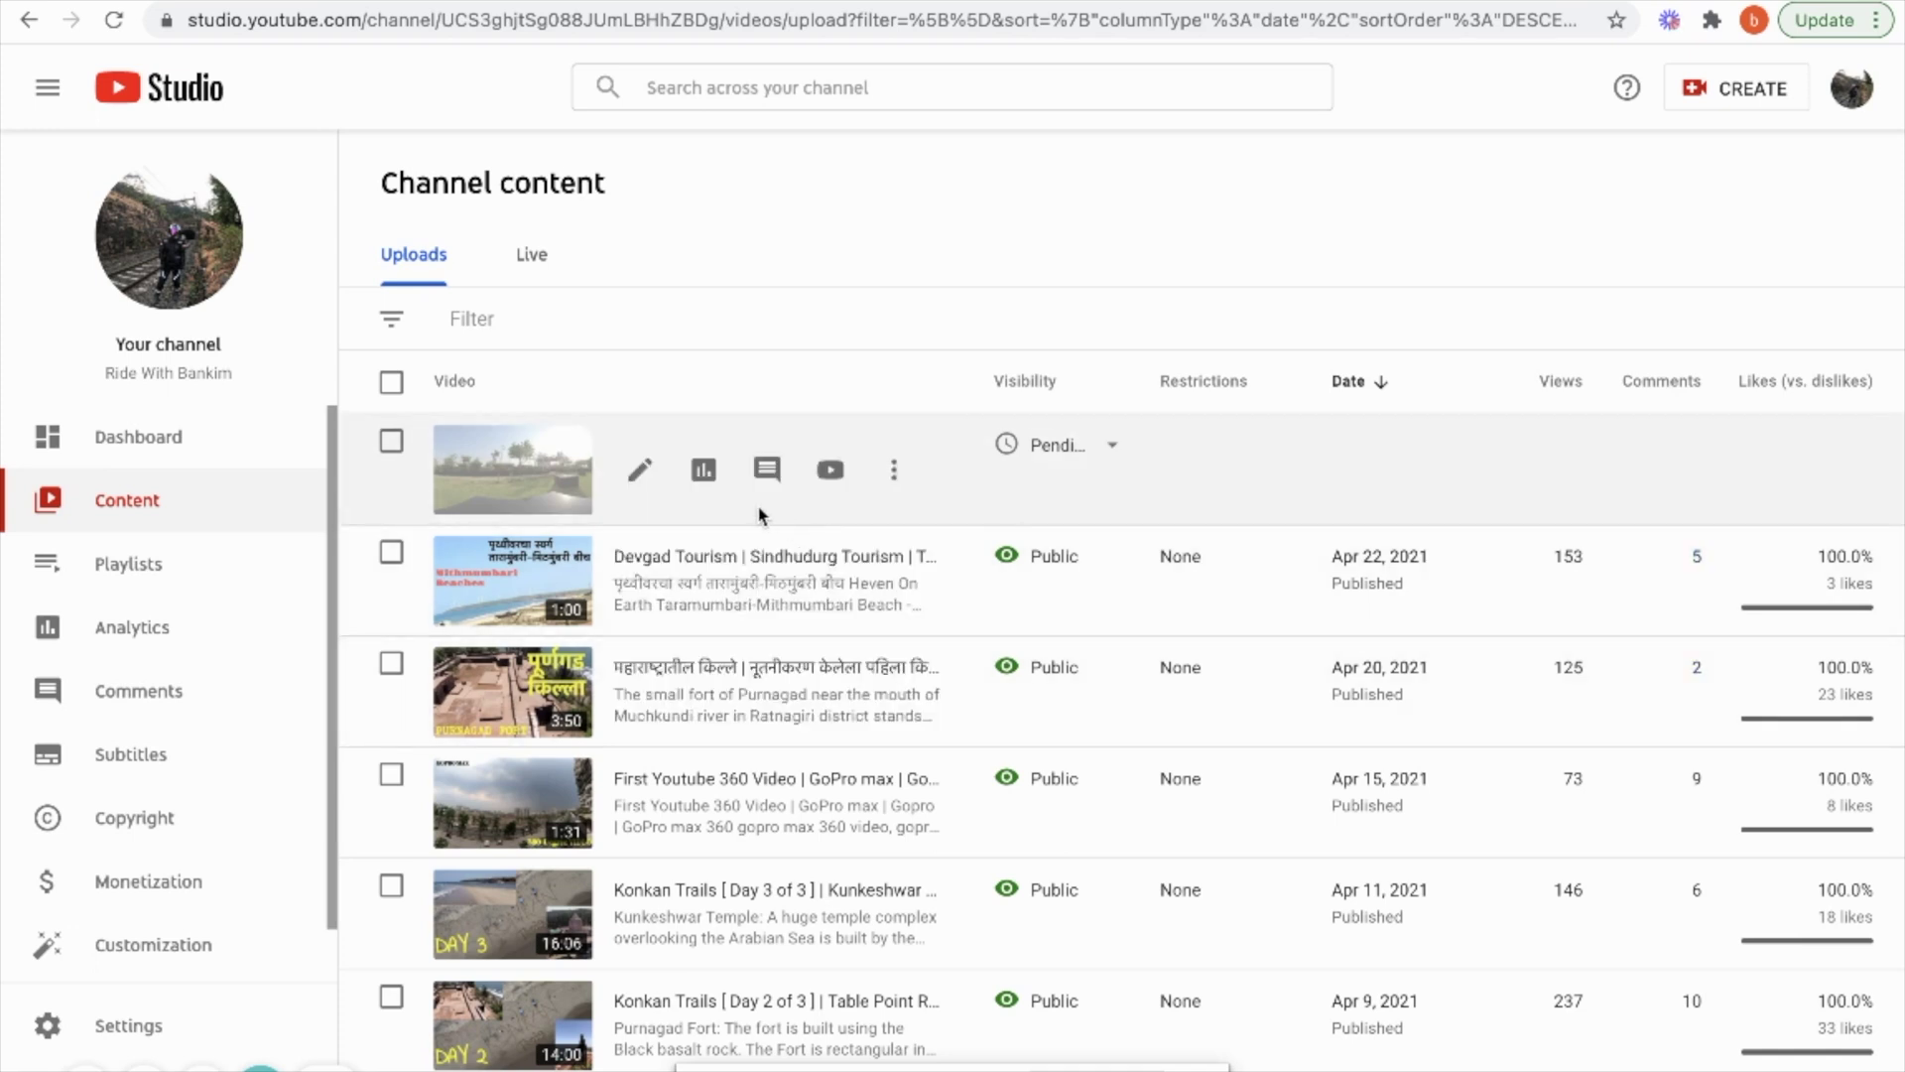
- Open the uploaded GS011326 injected video on YouTube in a new browser tab and examine its watch page
{"action": "left_click", "coordinate": [832, 473]}
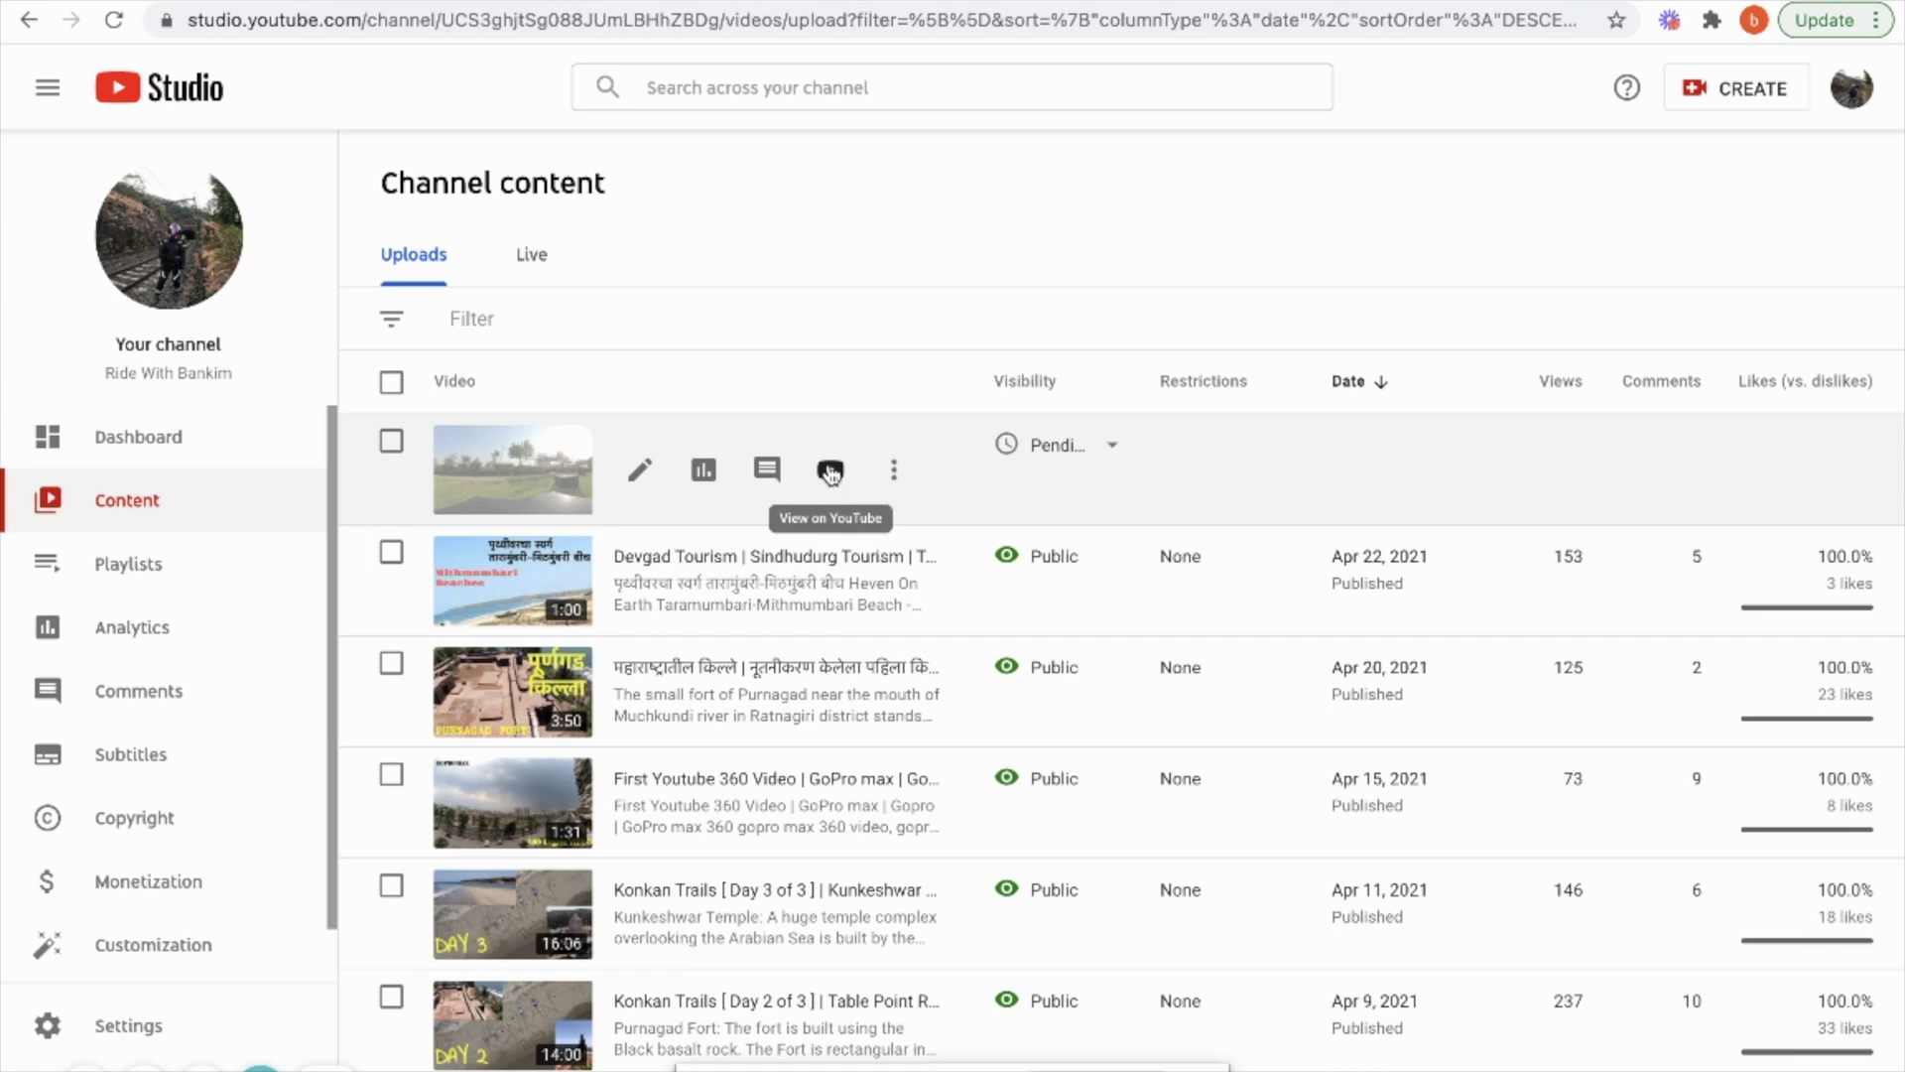
{"action": "right_click", "coordinate": [831, 473]}
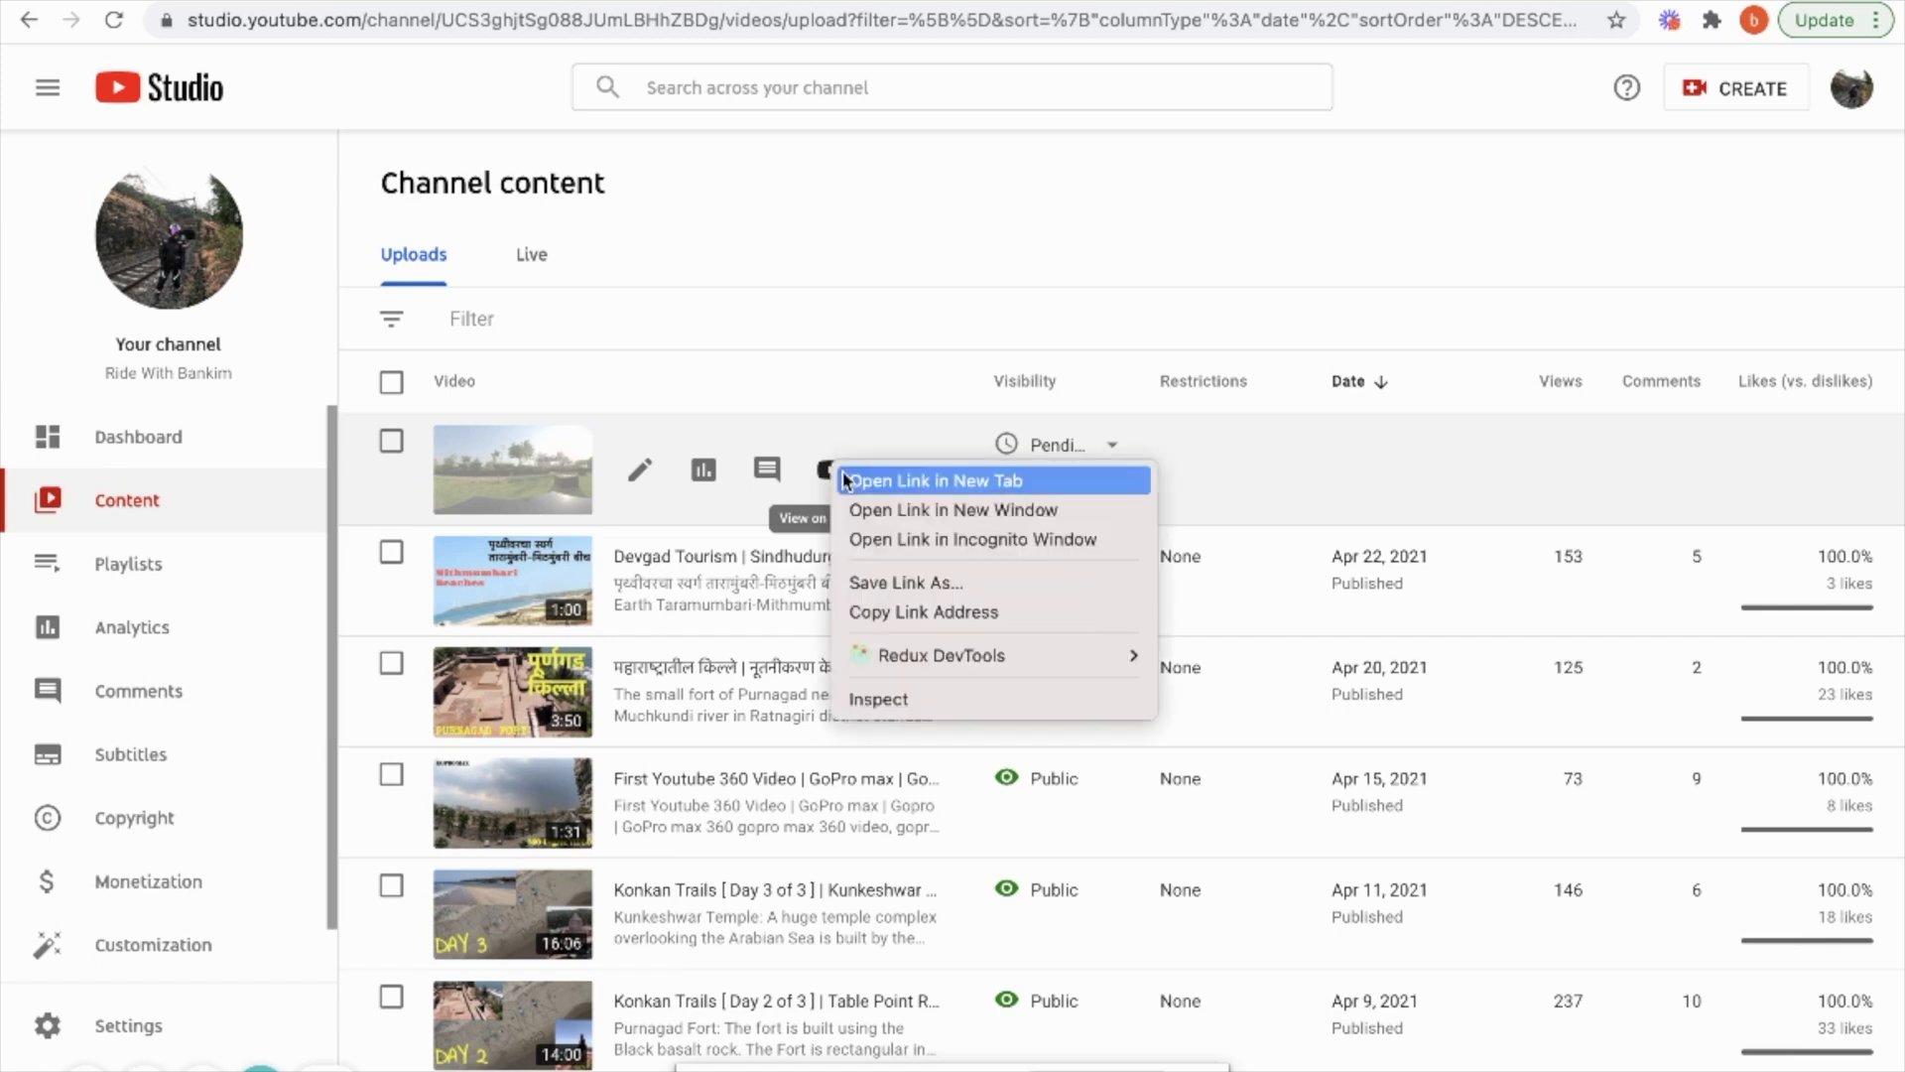
{"action": "left_click", "coordinate": [854, 480]}
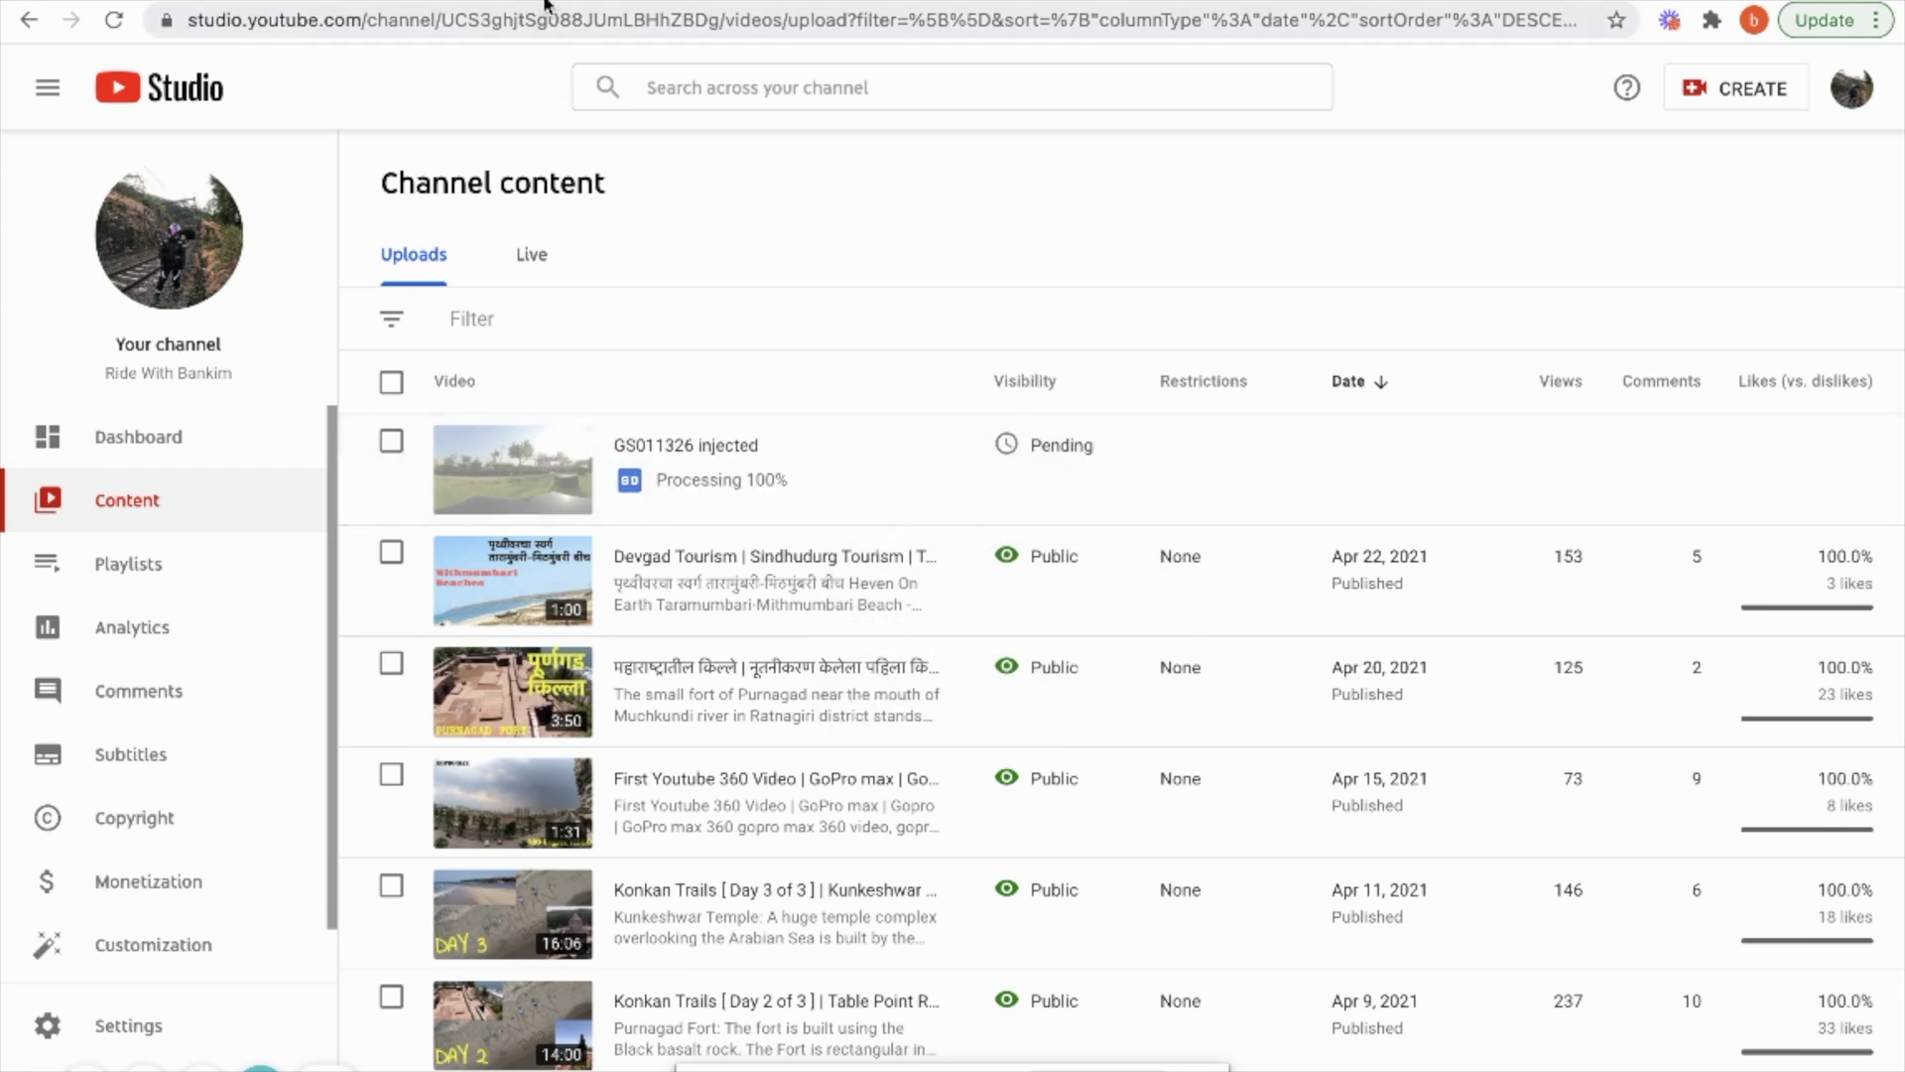
{"action": "key", "text": "ctrl+Tab"}
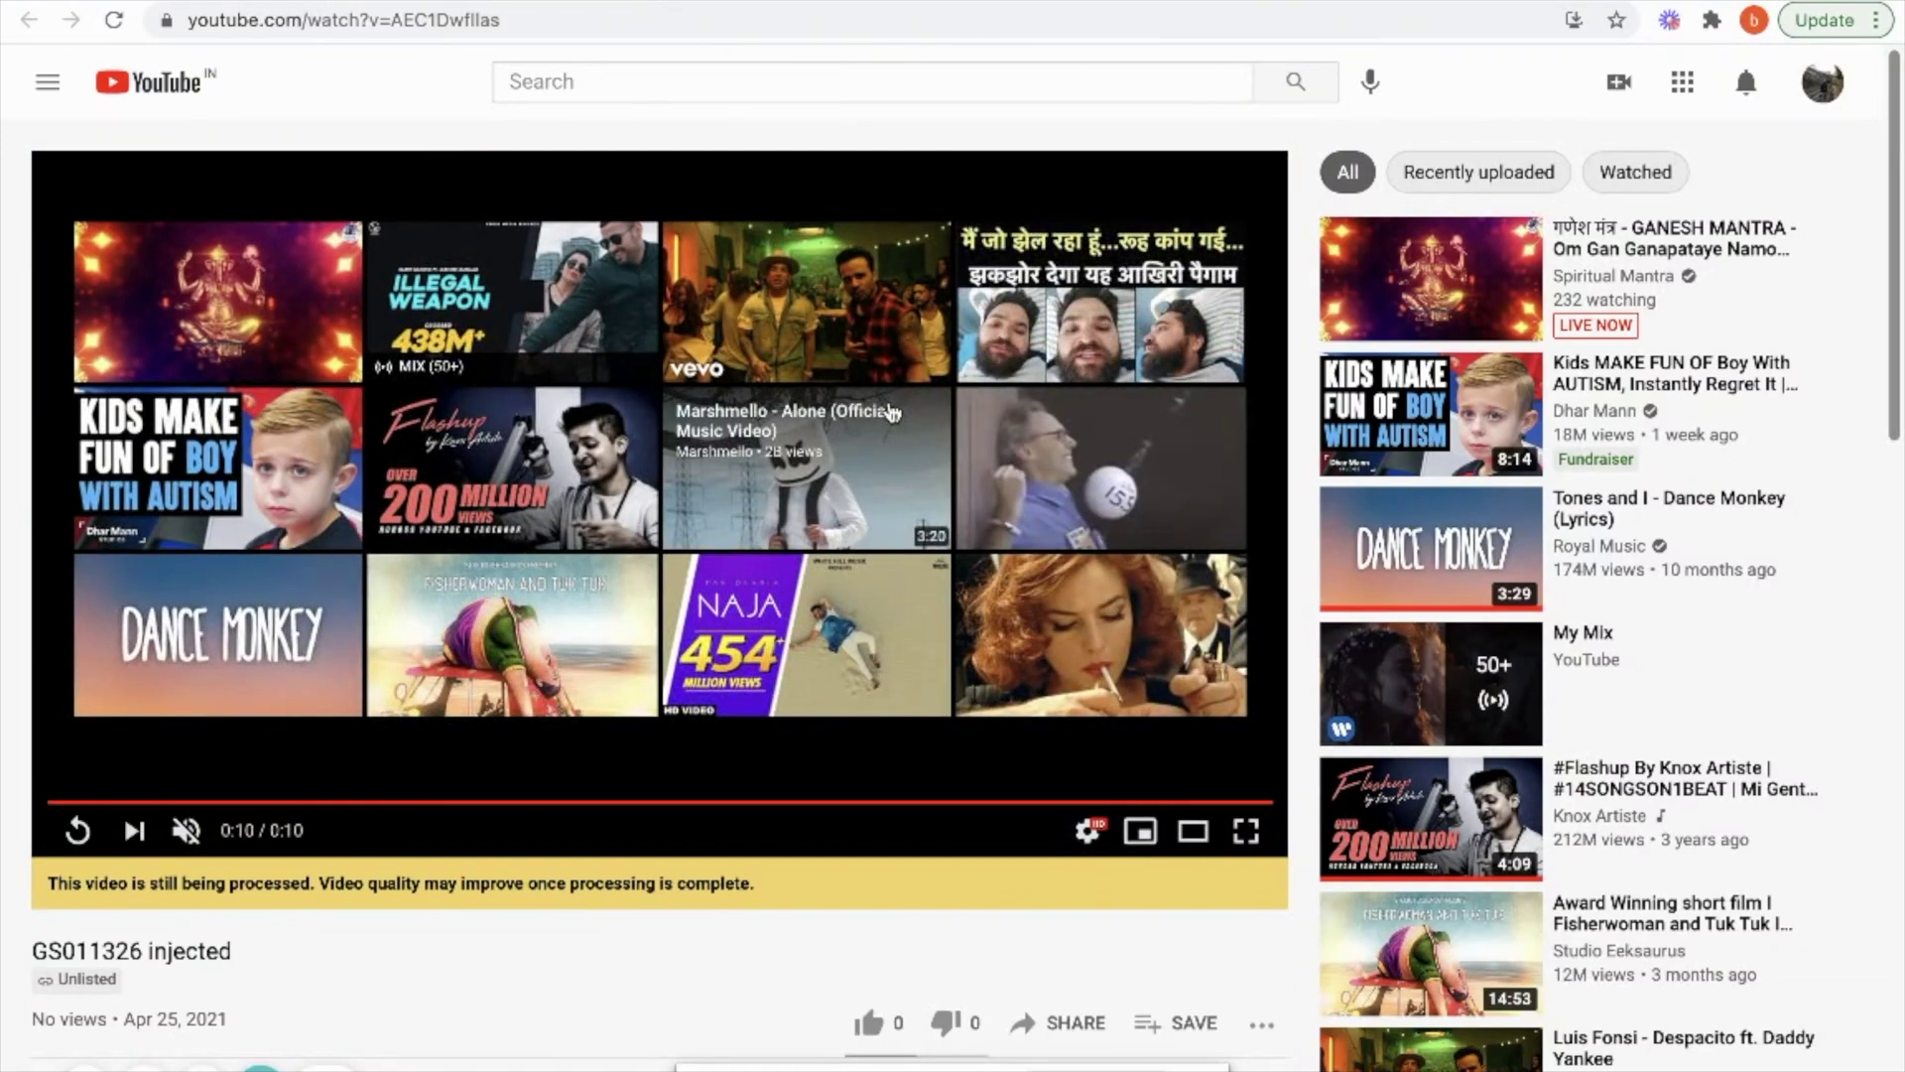
{"action": "scroll", "coordinate": [641, 821], "scroll_direction": "down", "scroll_amount": 3}
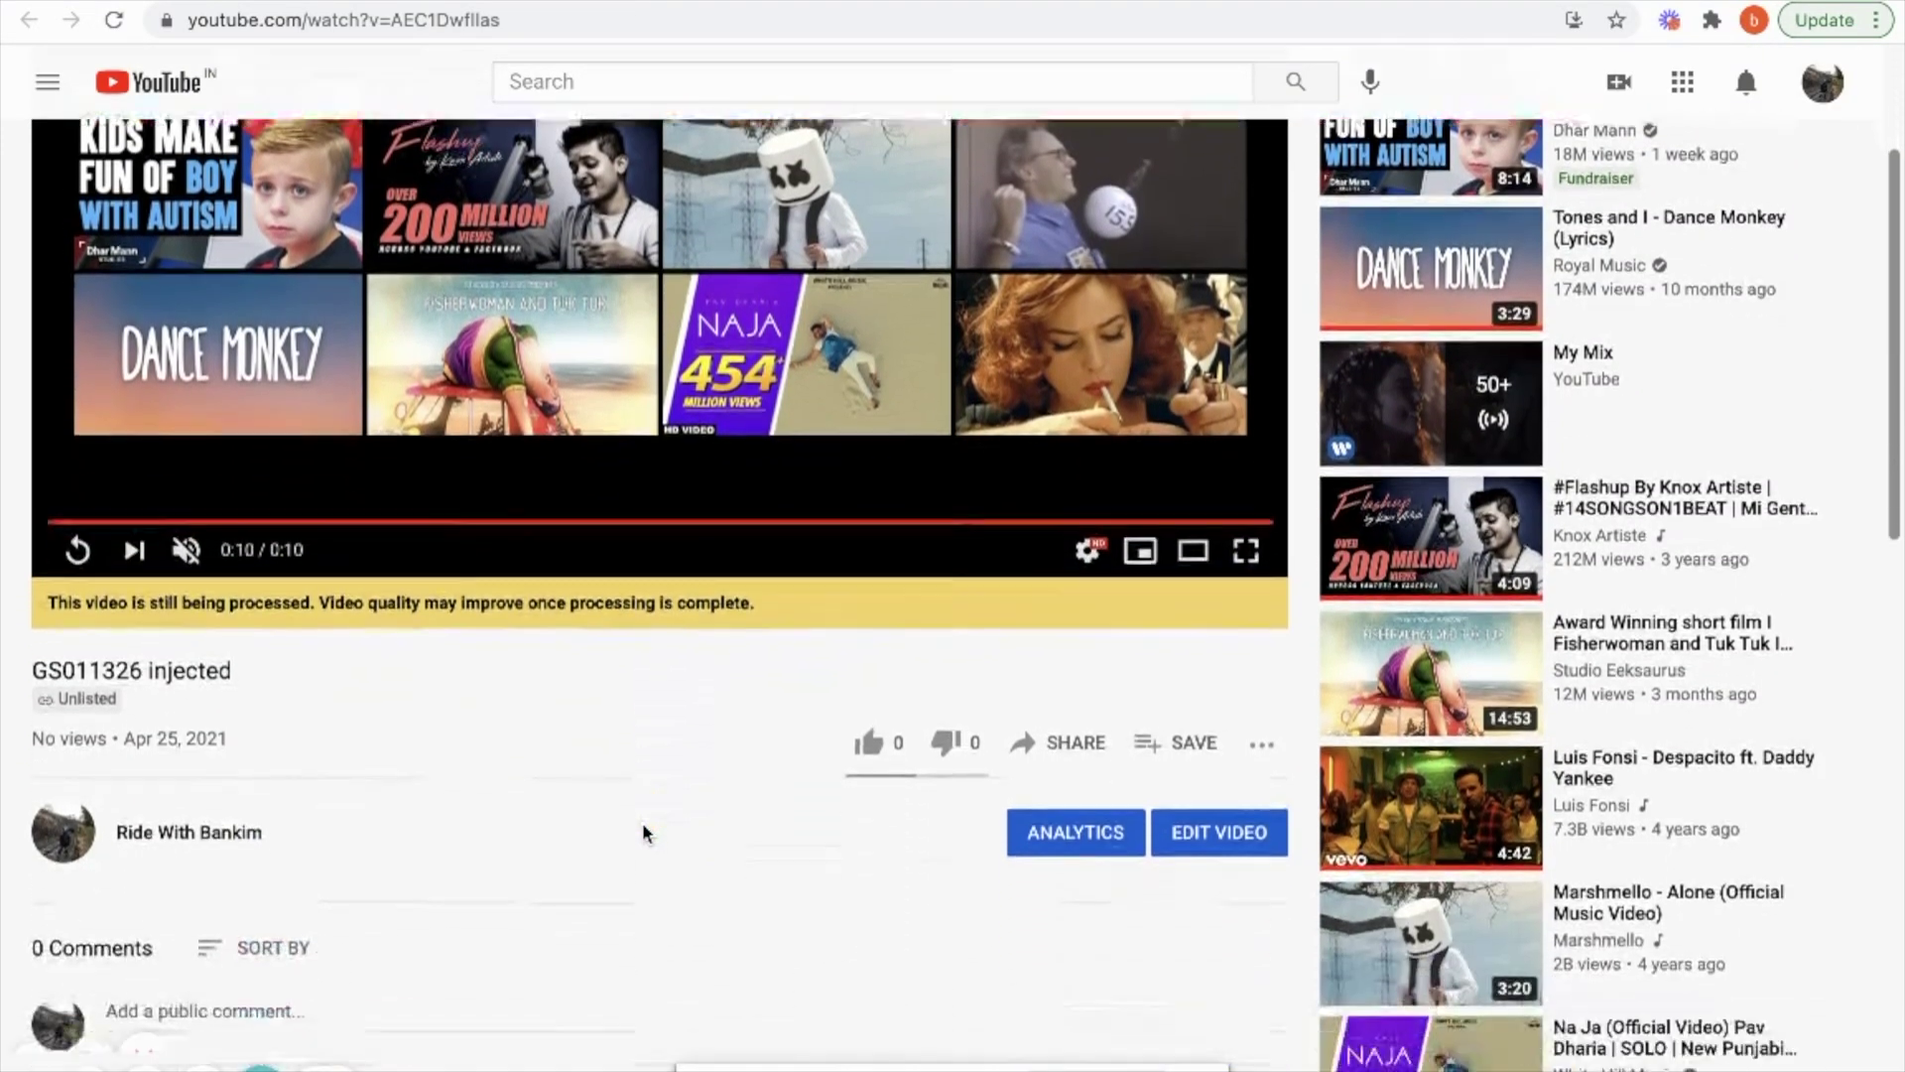
{"action": "scroll", "coordinate": [641, 822], "scroll_direction": "down", "scroll_amount": 5}
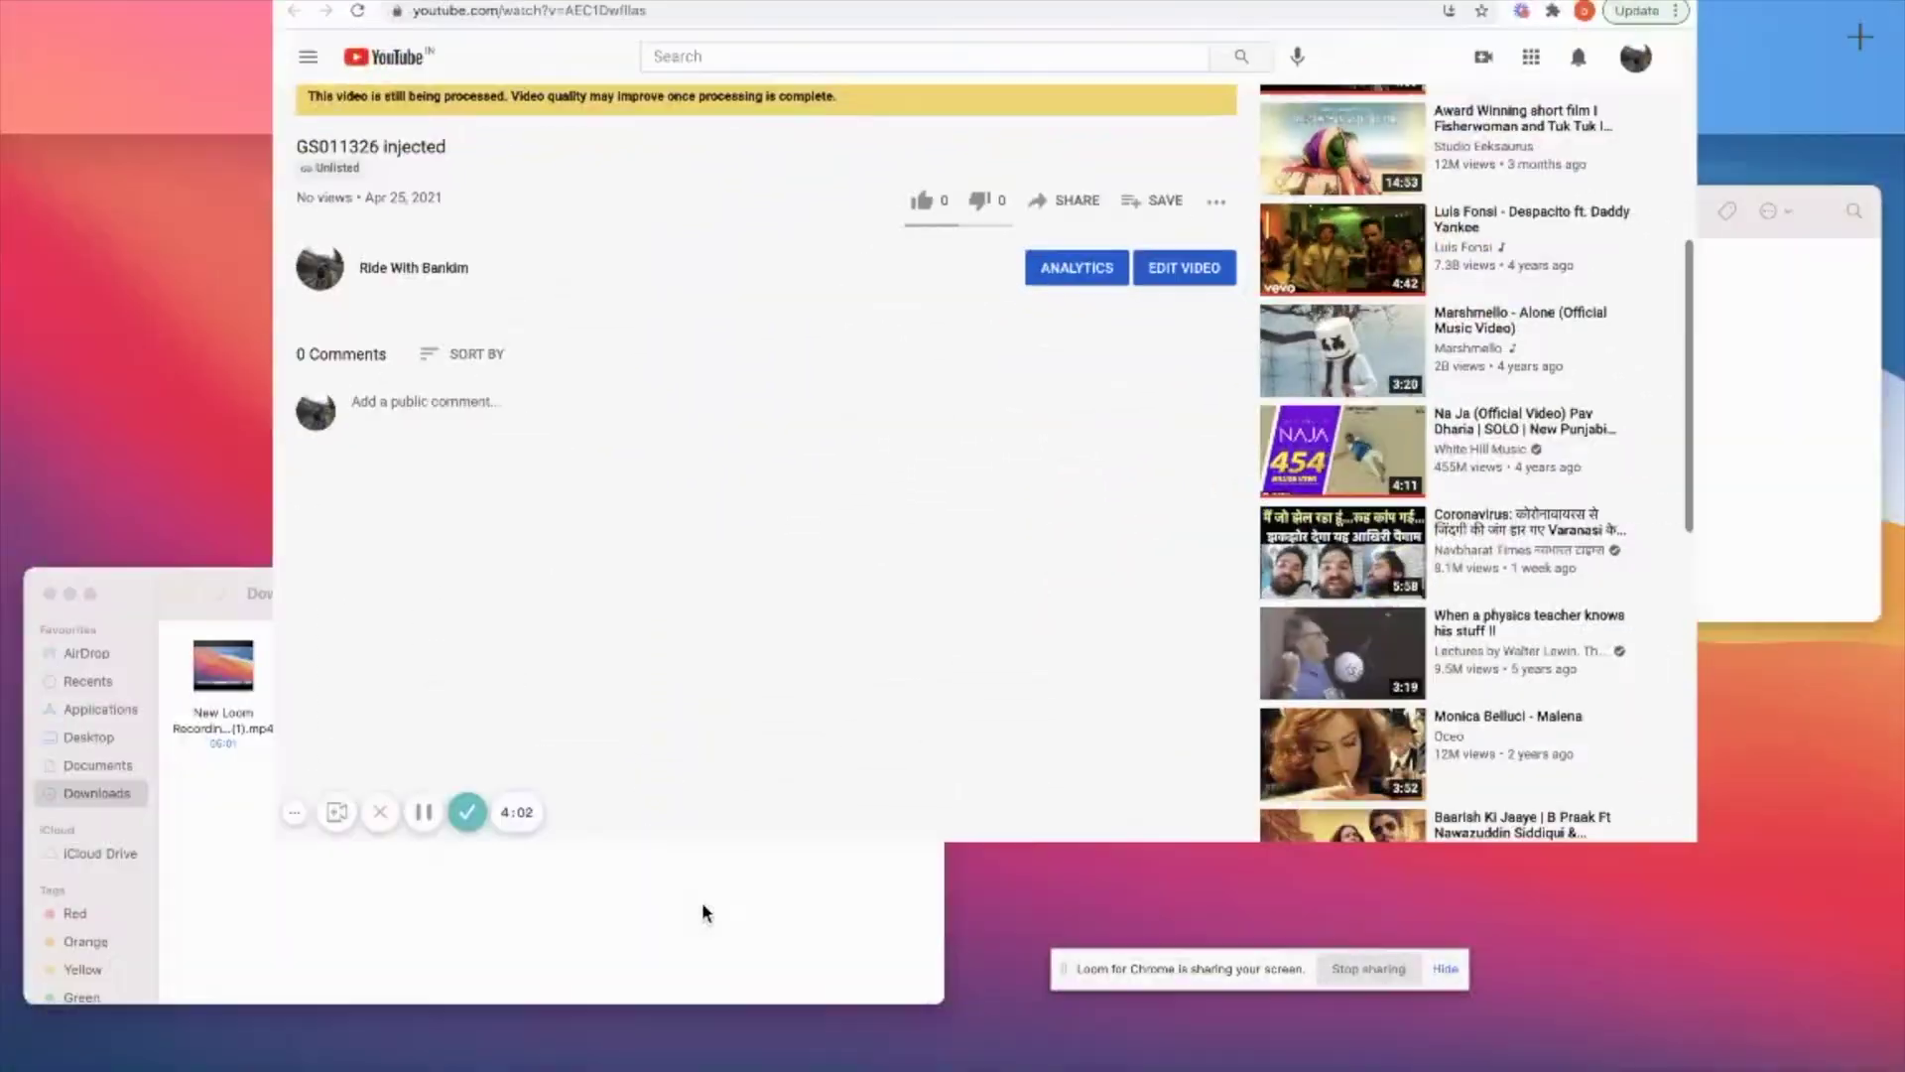
- Return to the desktop and close the Downloads and Documents Finder windows
{"action": "key", "text": "ctrl+Up"}
{"action": "key", "text": "Escape"}
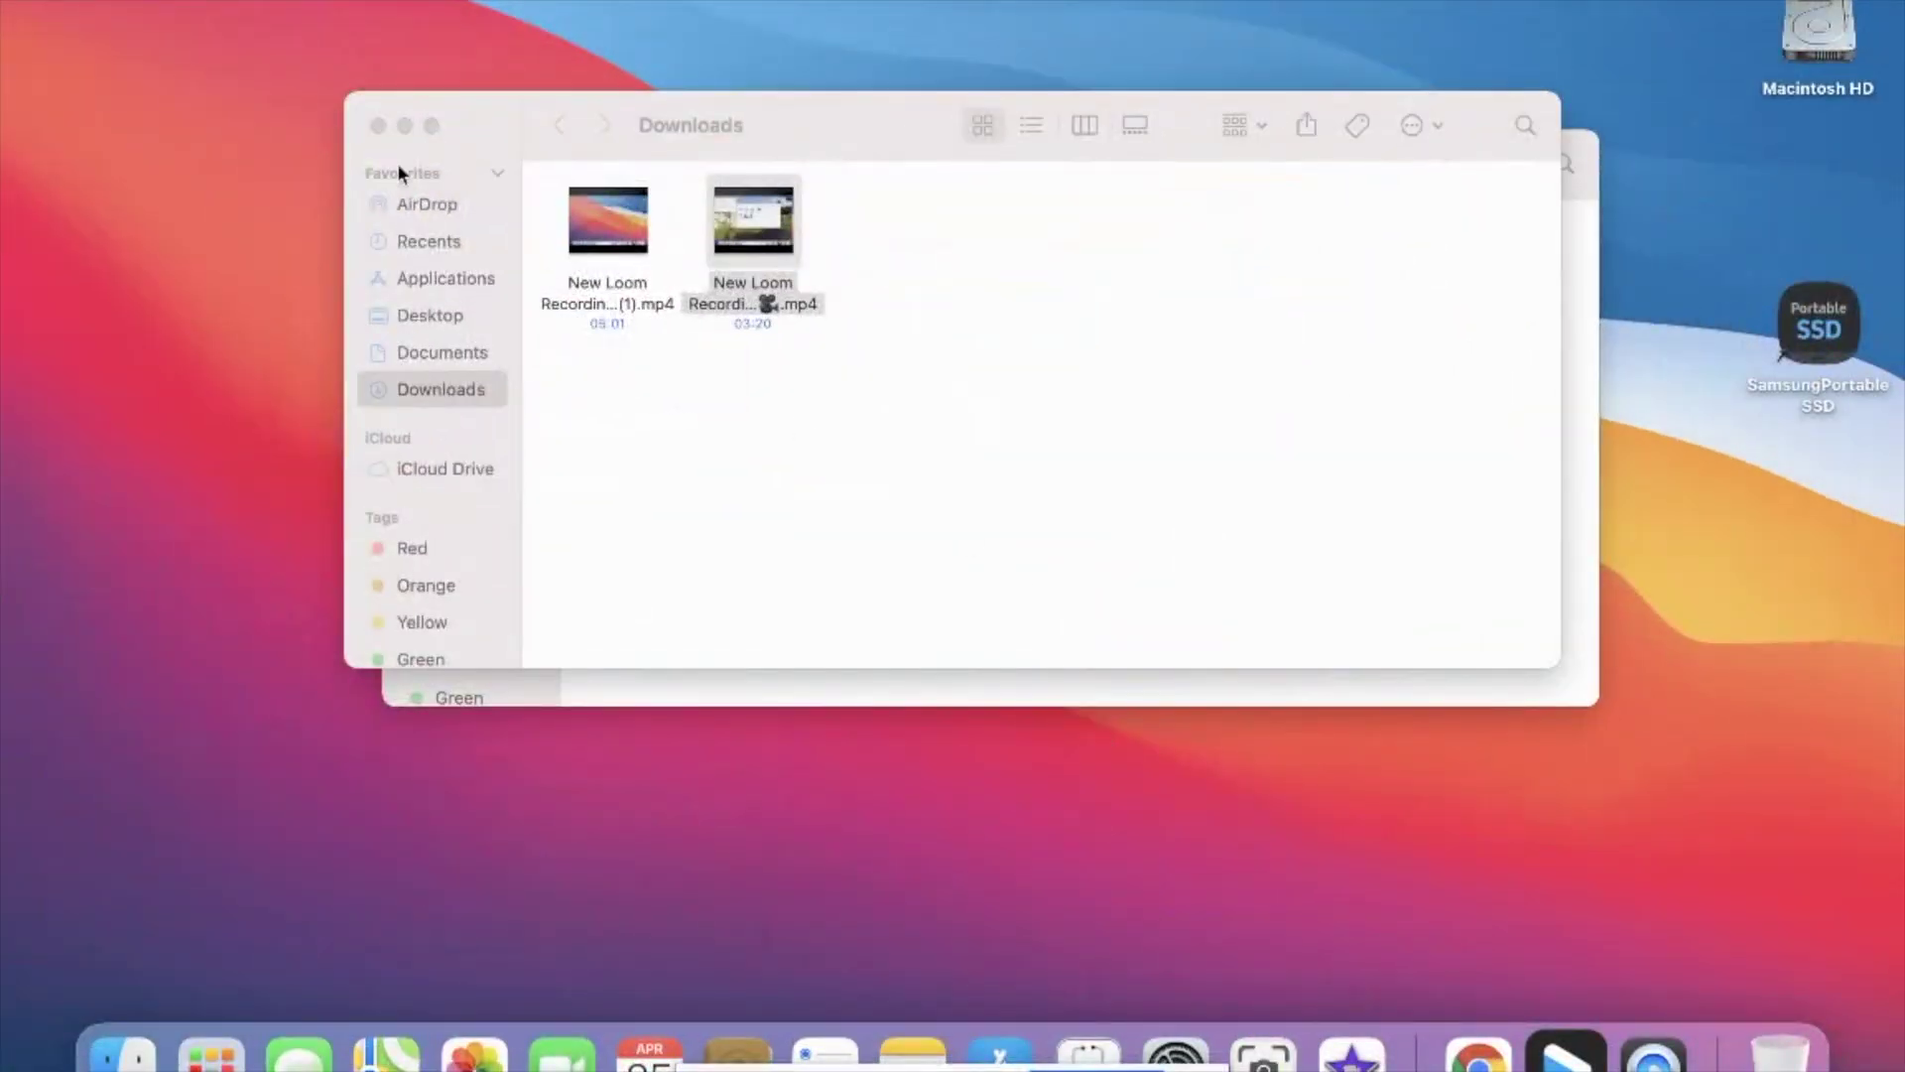
{"action": "left_click", "coordinate": [379, 125]}
{"action": "left_click", "coordinate": [902, 578]}
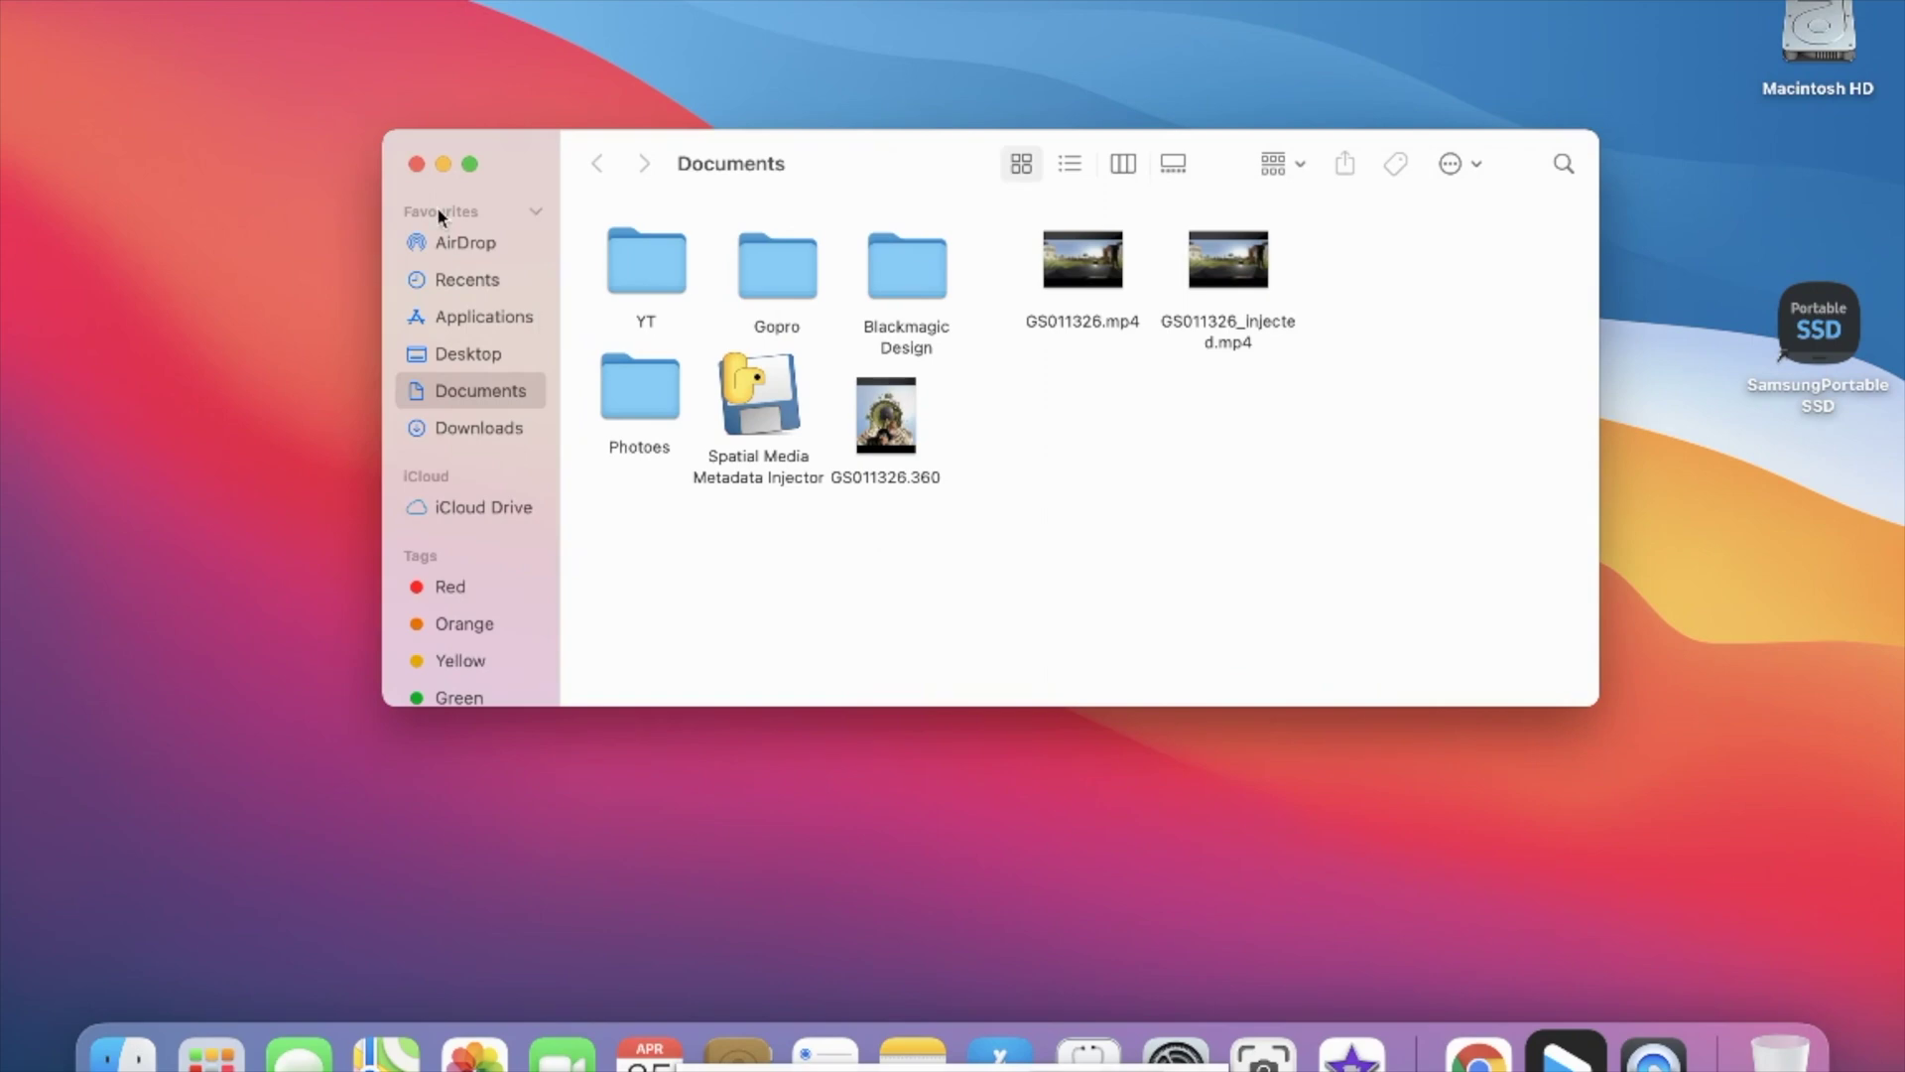
{"action": "left_click", "coordinate": [417, 165]}
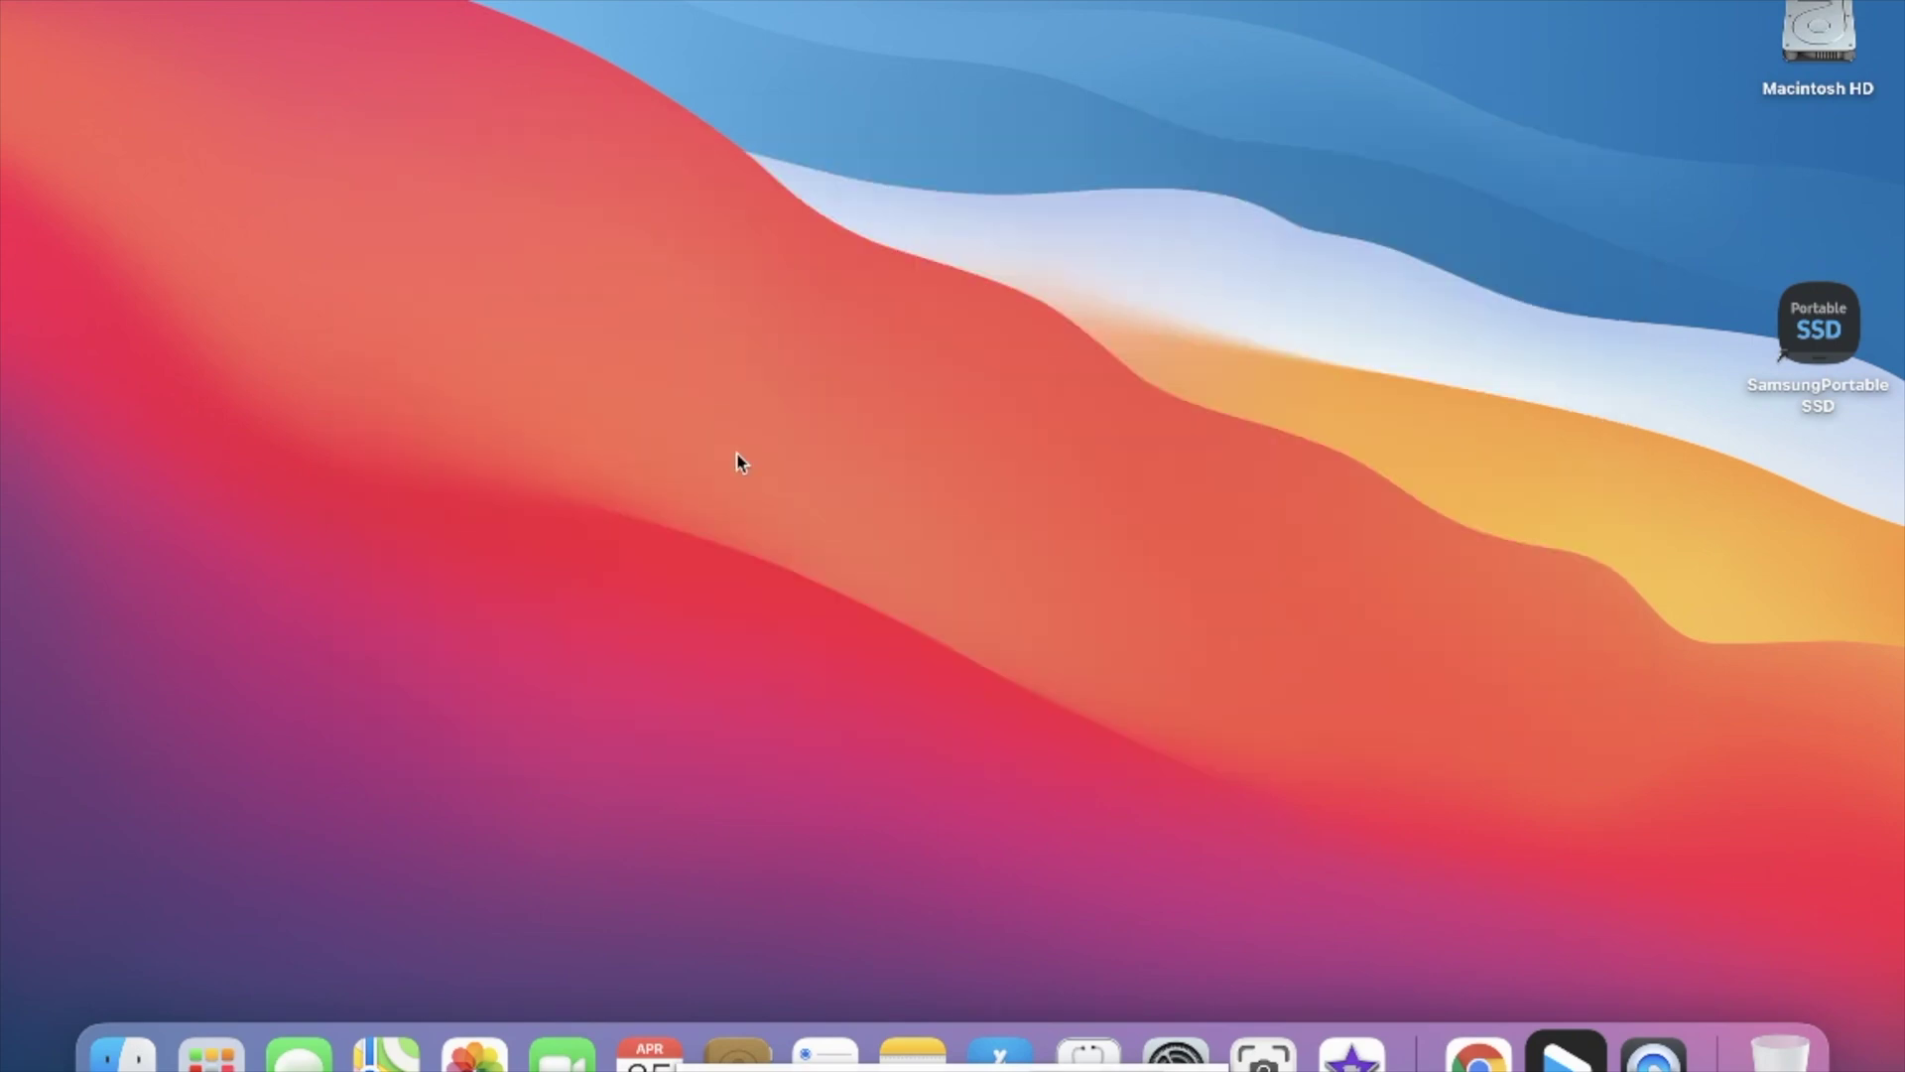